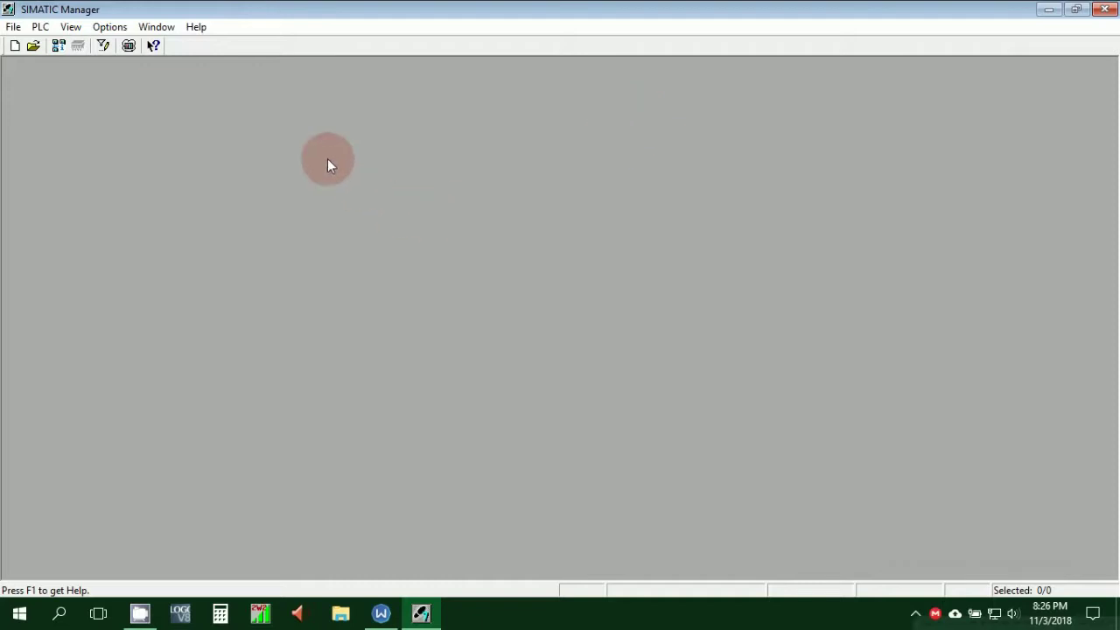
Clear the open windows off the desktop and launch SIMATIC Manager from its desktop shortcut.
{"action": "left_click", "coordinate": [1049, 10]}
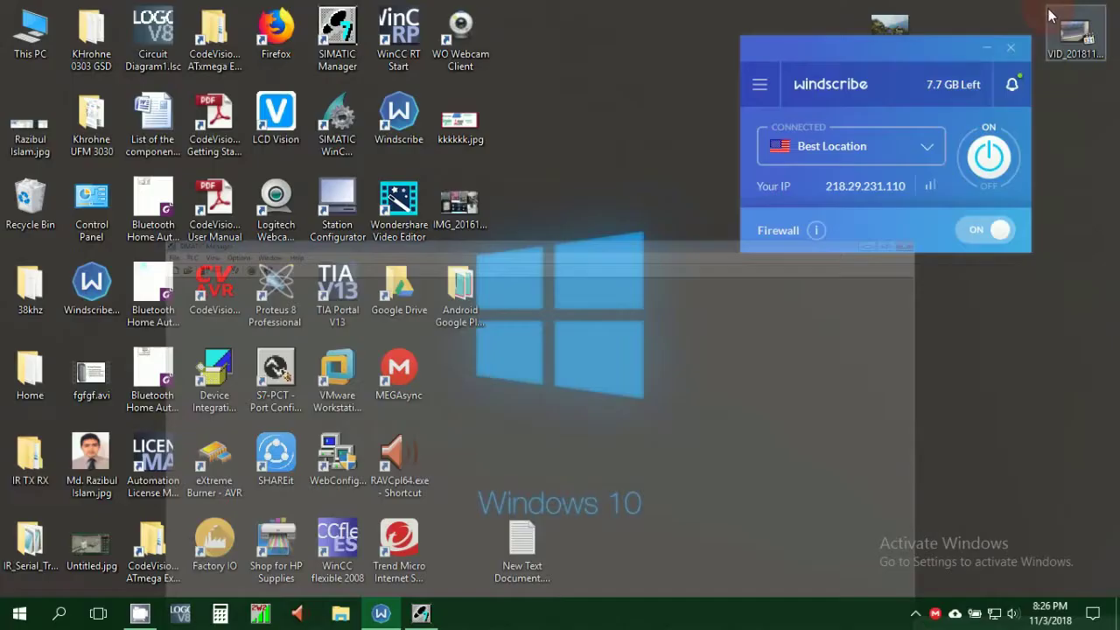
{"action": "left_click", "coordinate": [984, 33]}
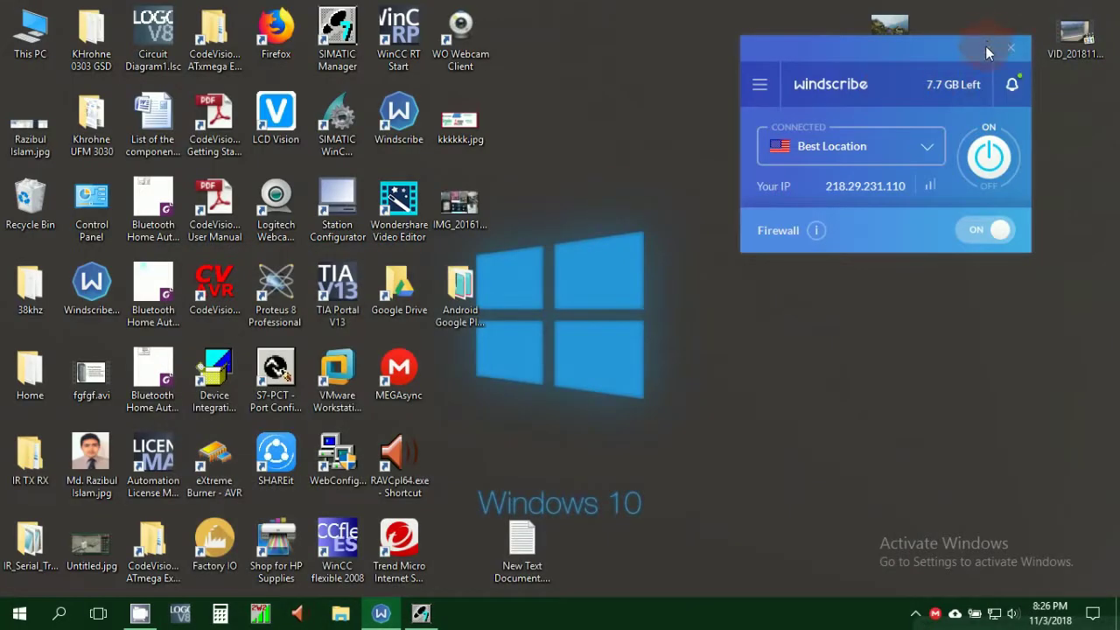
{"action": "double_click", "coordinate": [348, 73]}
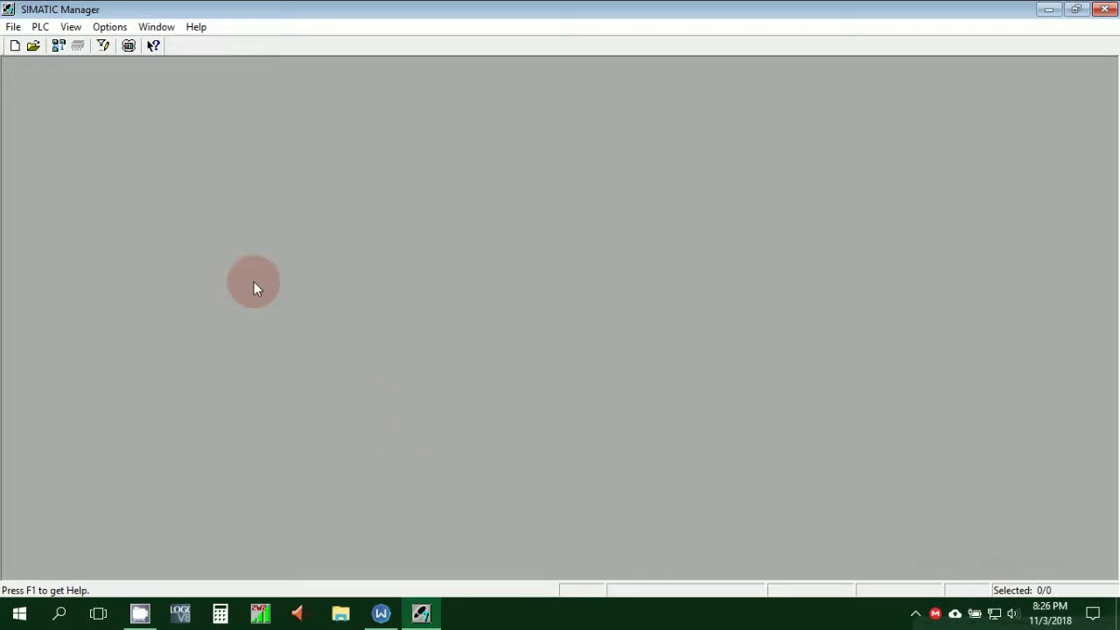
Create a new project named Hardware with its storage location set to the root of the D: drive.
{"action": "left_click", "coordinate": [14, 46]}
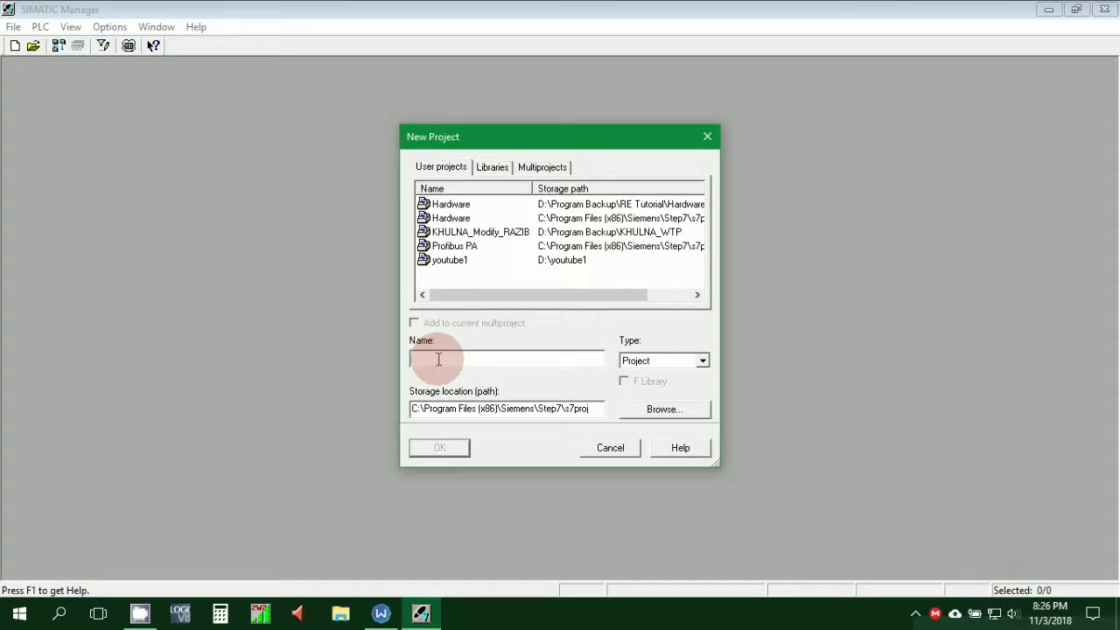
{"action": "type", "text": "Hardware"}
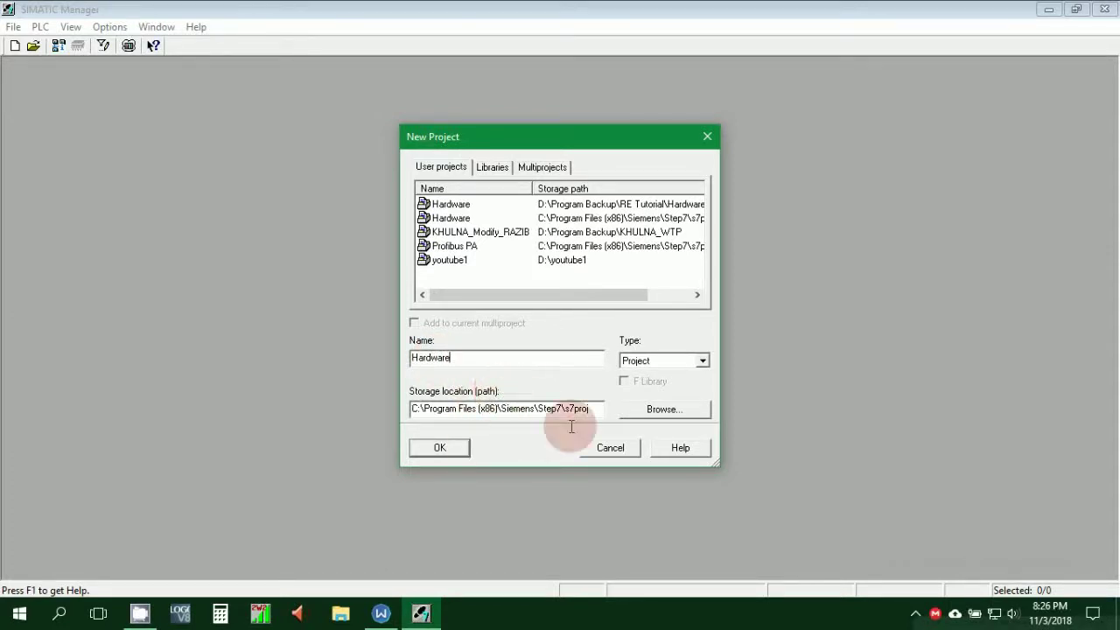
{"action": "left_click", "coordinate": [652, 419]}
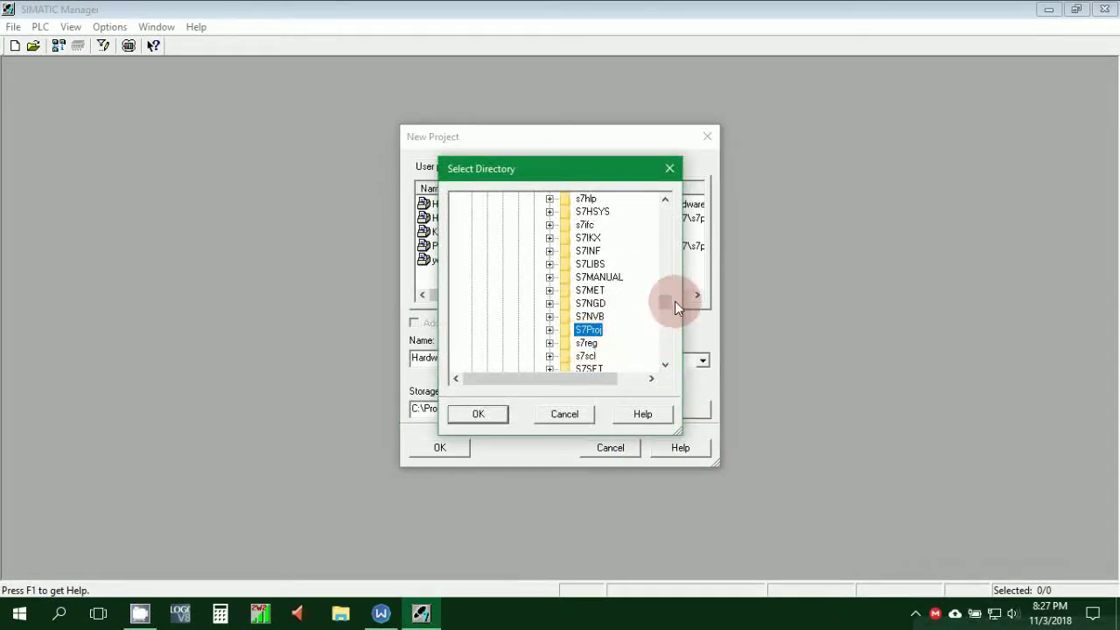
{"action": "scroll", "coordinate": [660, 304], "scroll_direction": "up", "scroll_amount": 15}
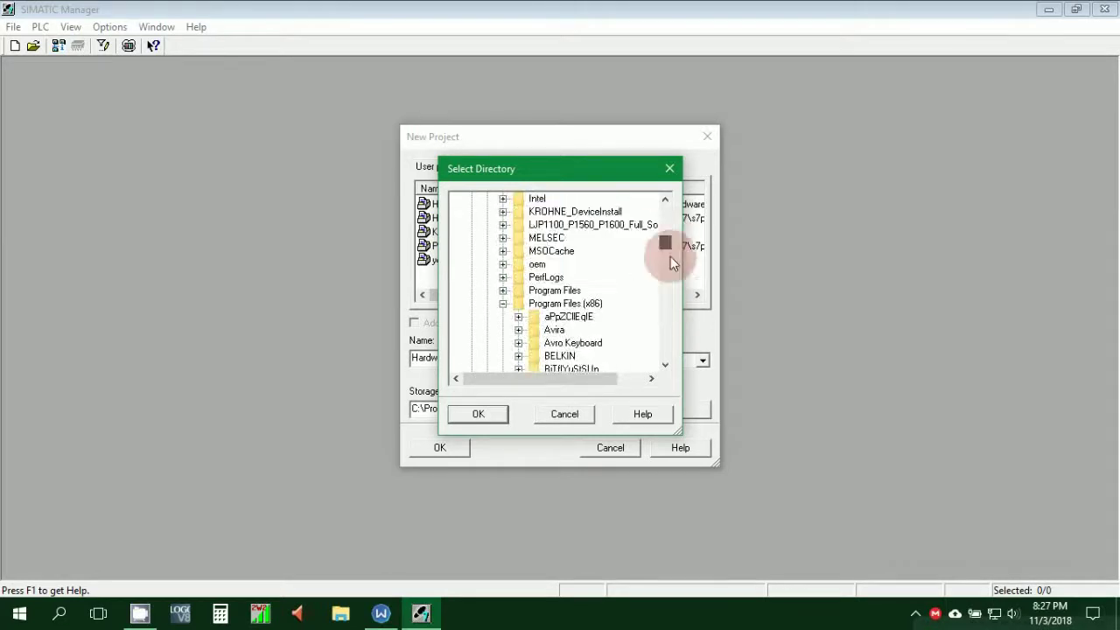
{"action": "left_click", "coordinate": [670, 270]}
{"action": "left_click_drag", "start_coordinate": [670, 270], "coordinate": [665, 230]}
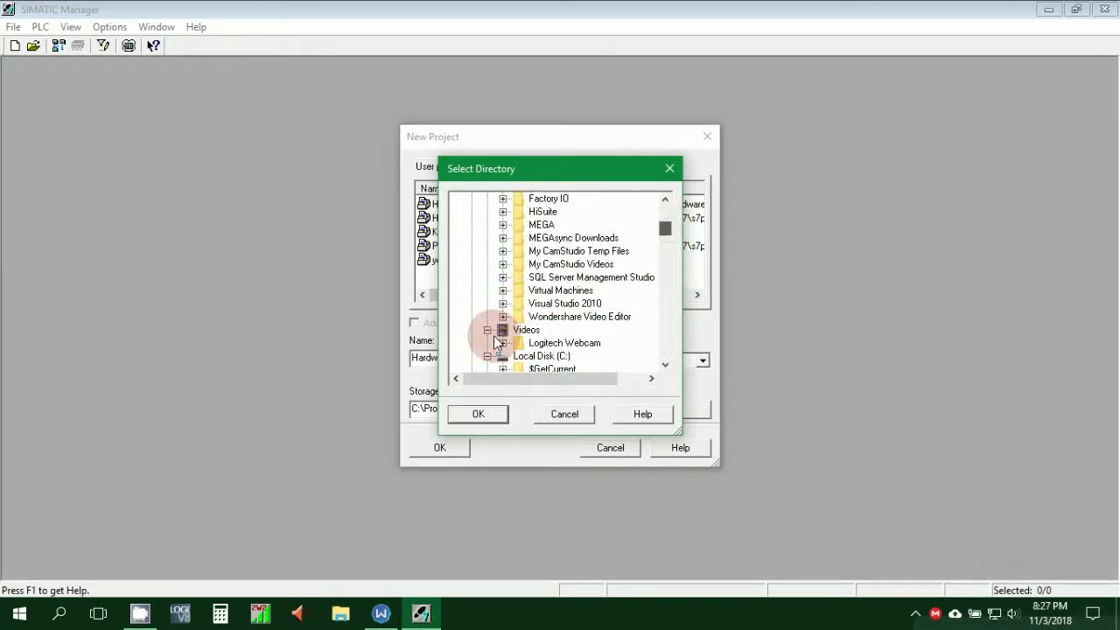
{"action": "left_click", "coordinate": [487, 356]}
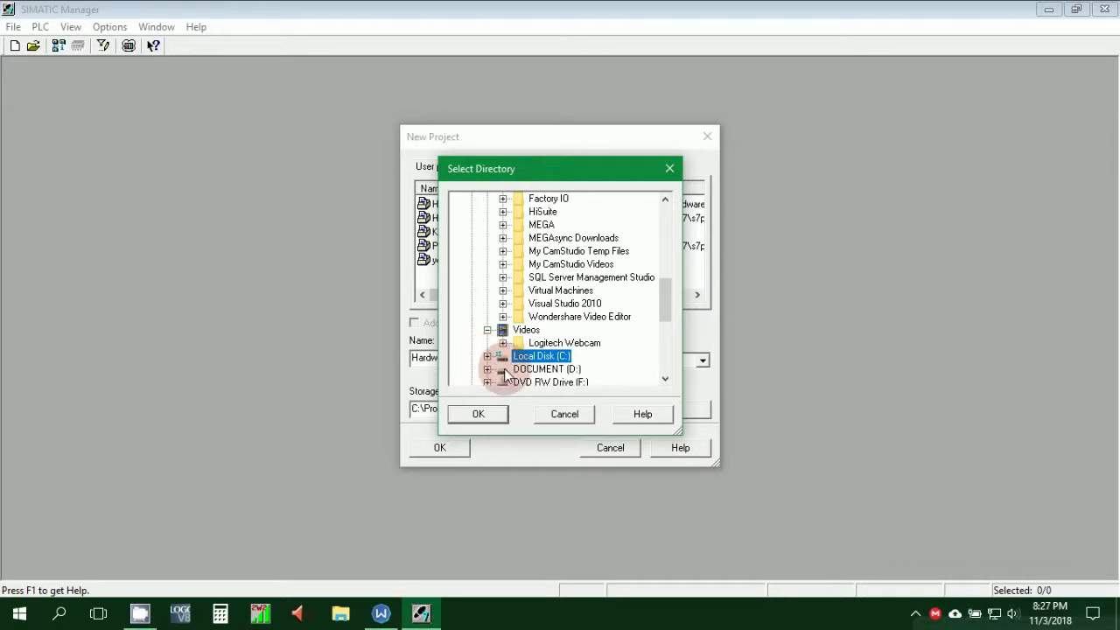
{"action": "left_click", "coordinate": [538, 371]}
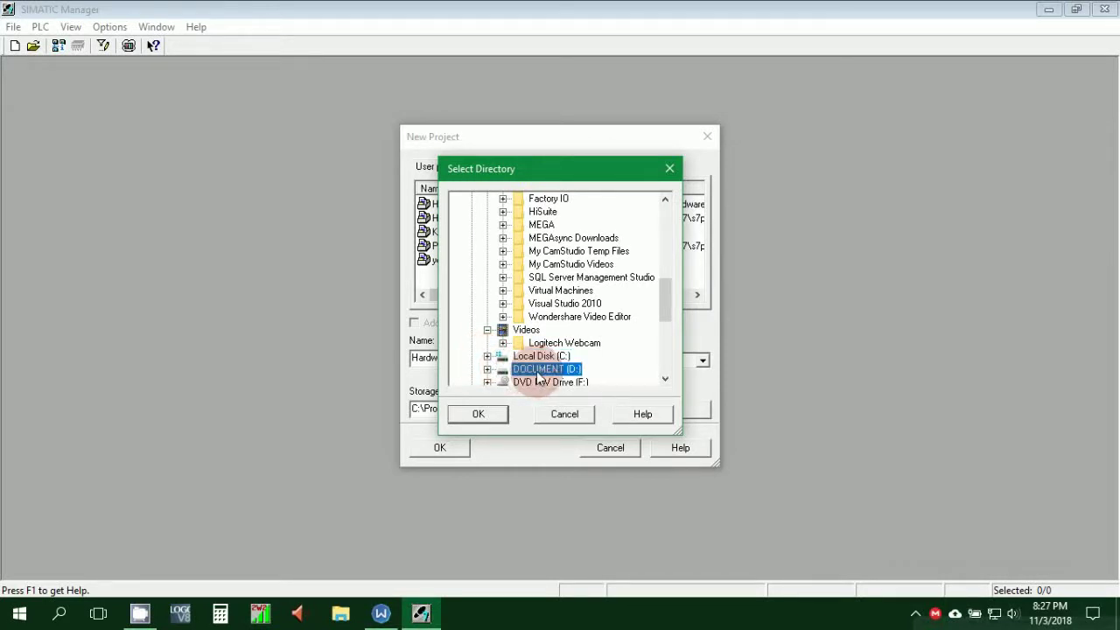
{"action": "left_click", "coordinate": [490, 418]}
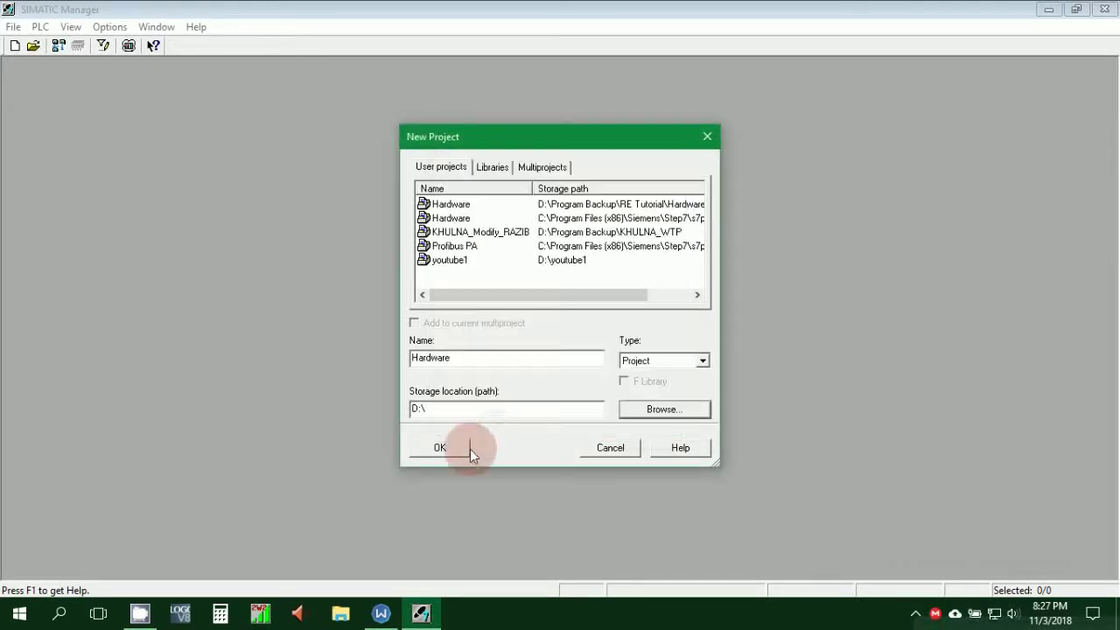
{"action": "left_click", "coordinate": [441, 449]}
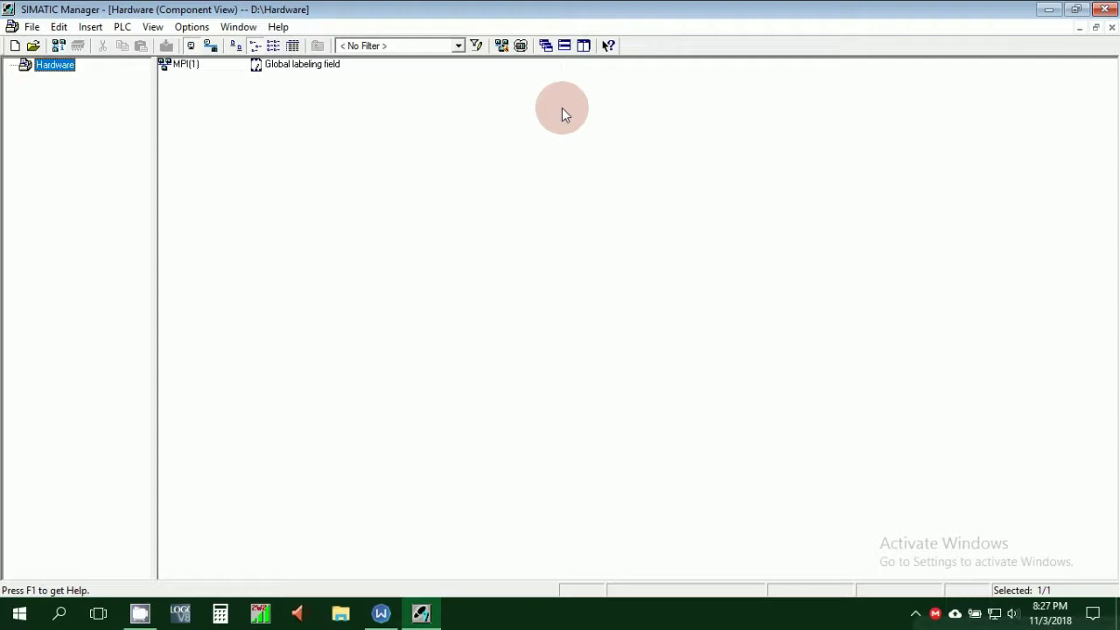
Insert a SIMATIC H Station into the Hardware project.
{"action": "right_click", "coordinate": [56, 66]}
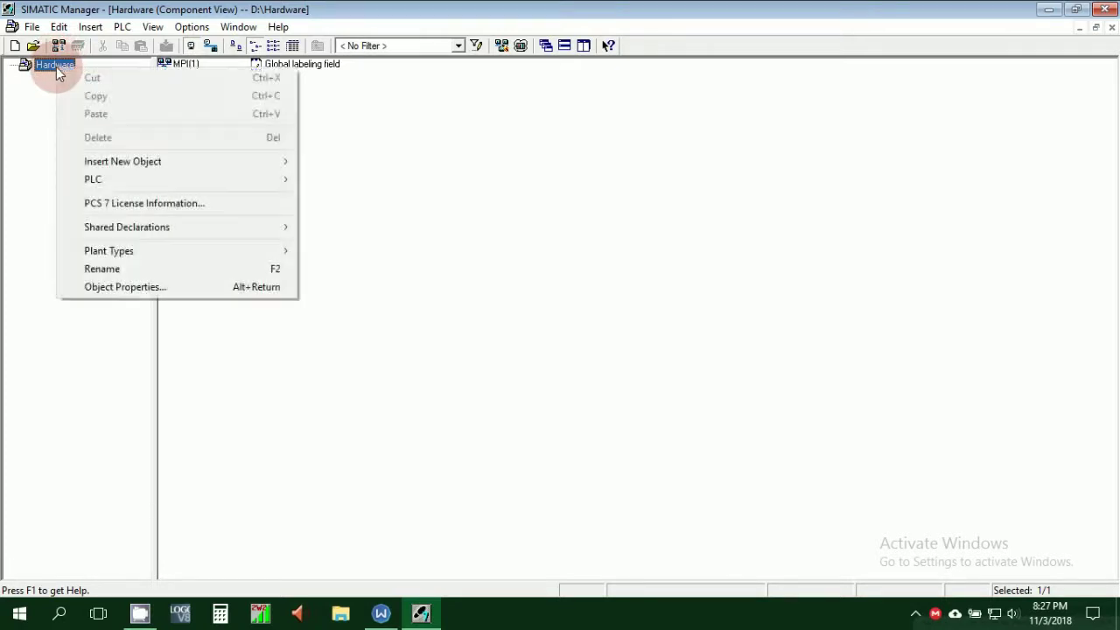
{"action": "left_click", "coordinate": [103, 167]}
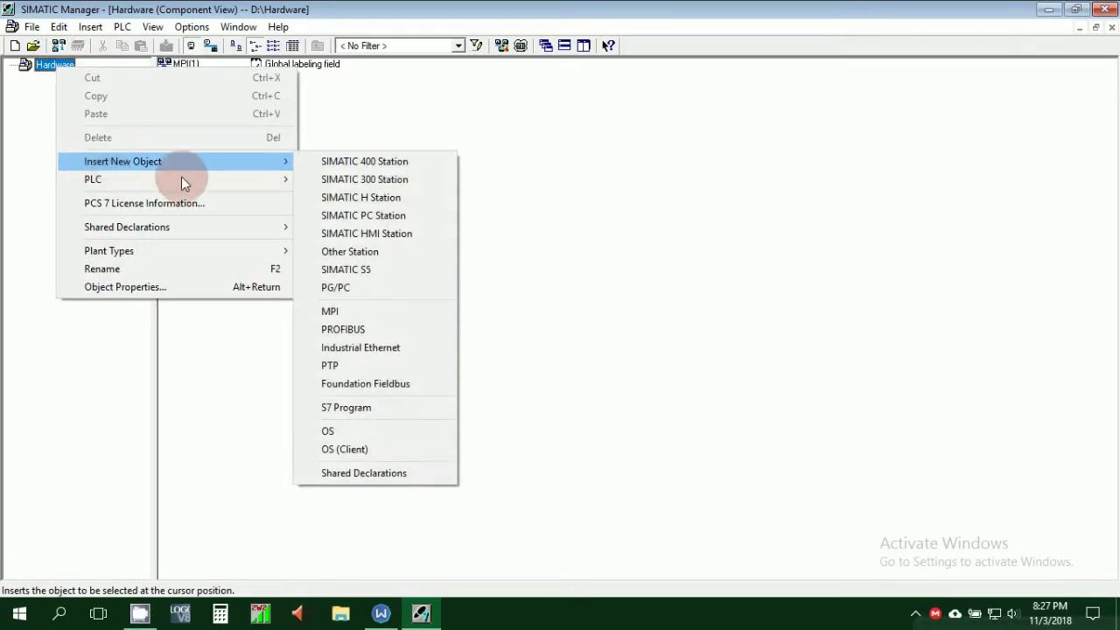
{"action": "left_click", "coordinate": [343, 195]}
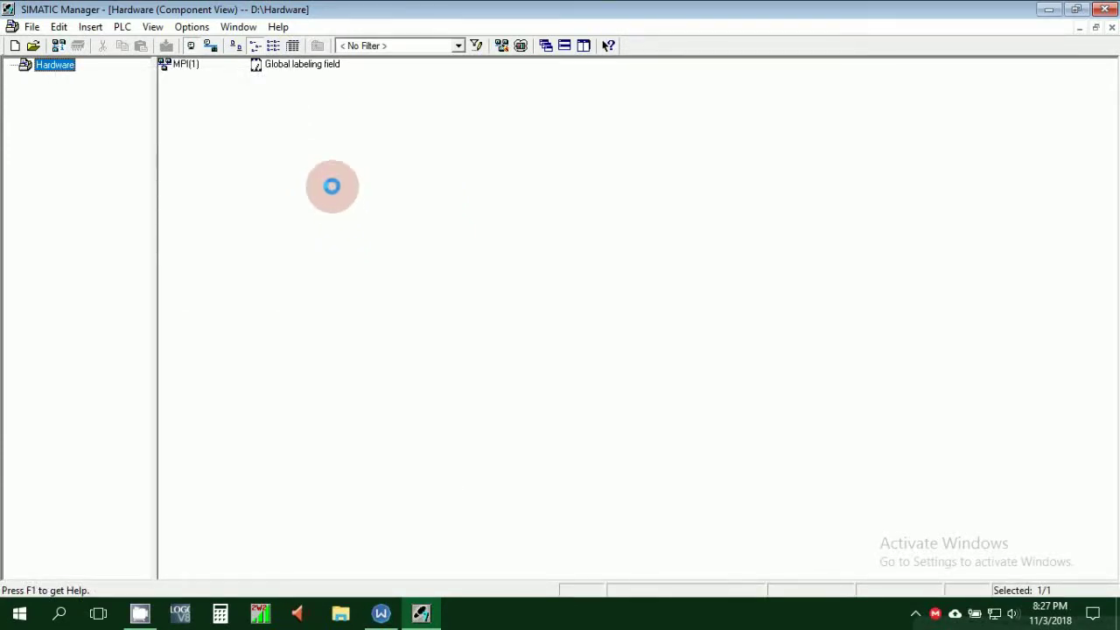
{"action": "left_click", "coordinate": [370, 180]}
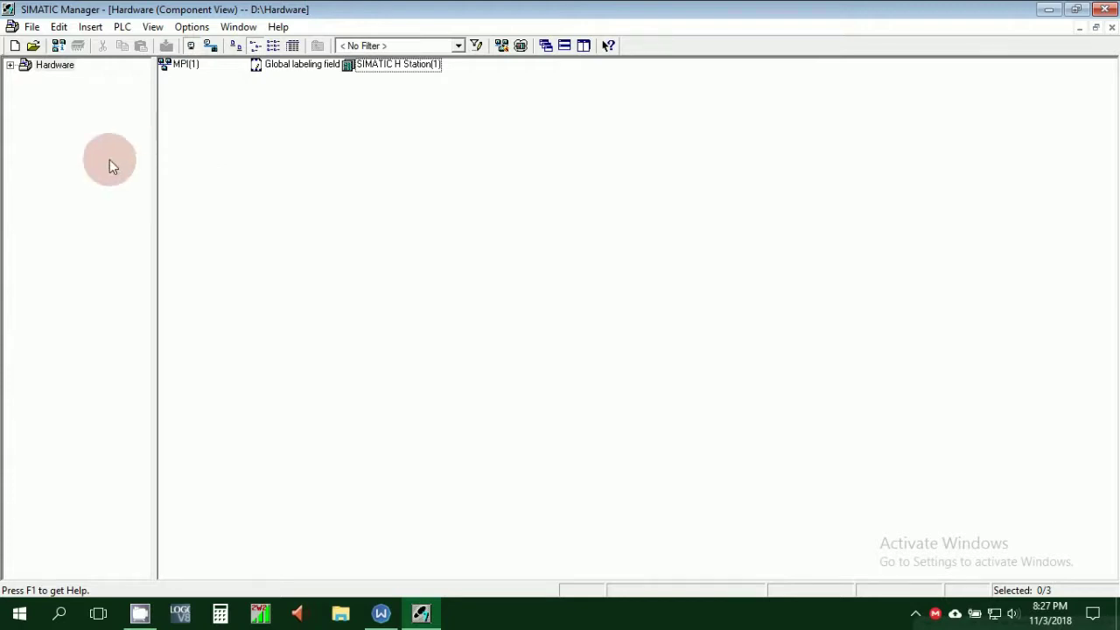
Open the hardware configuration of the new SIMATIC H Station in HW Config.
{"action": "left_click", "coordinate": [11, 66]}
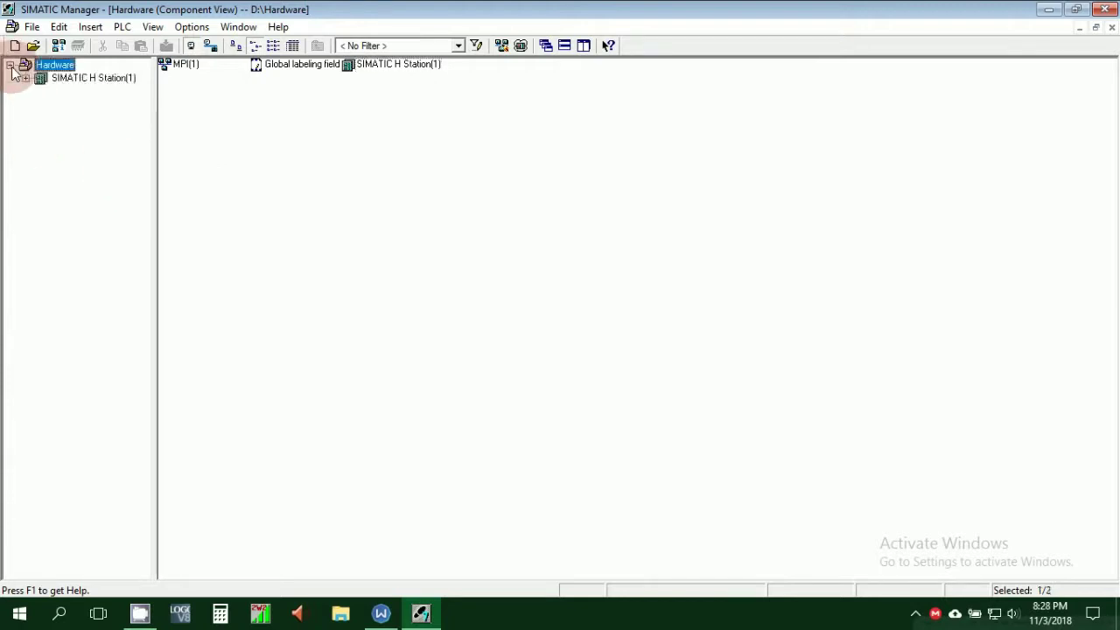
{"action": "left_click", "coordinate": [83, 78]}
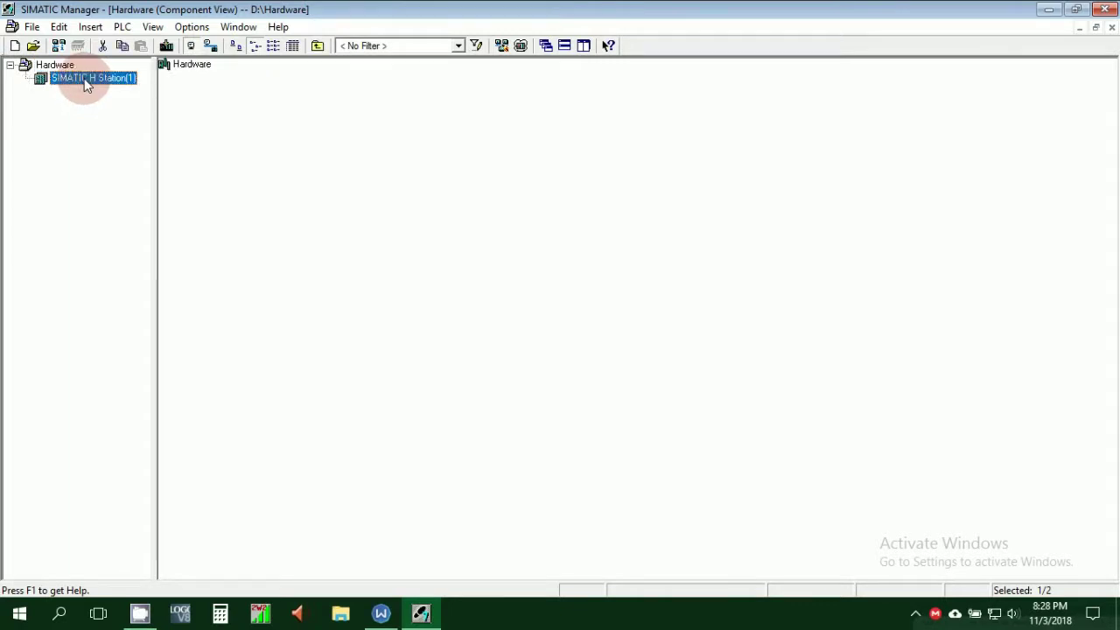
{"action": "left_click", "coordinate": [186, 68]}
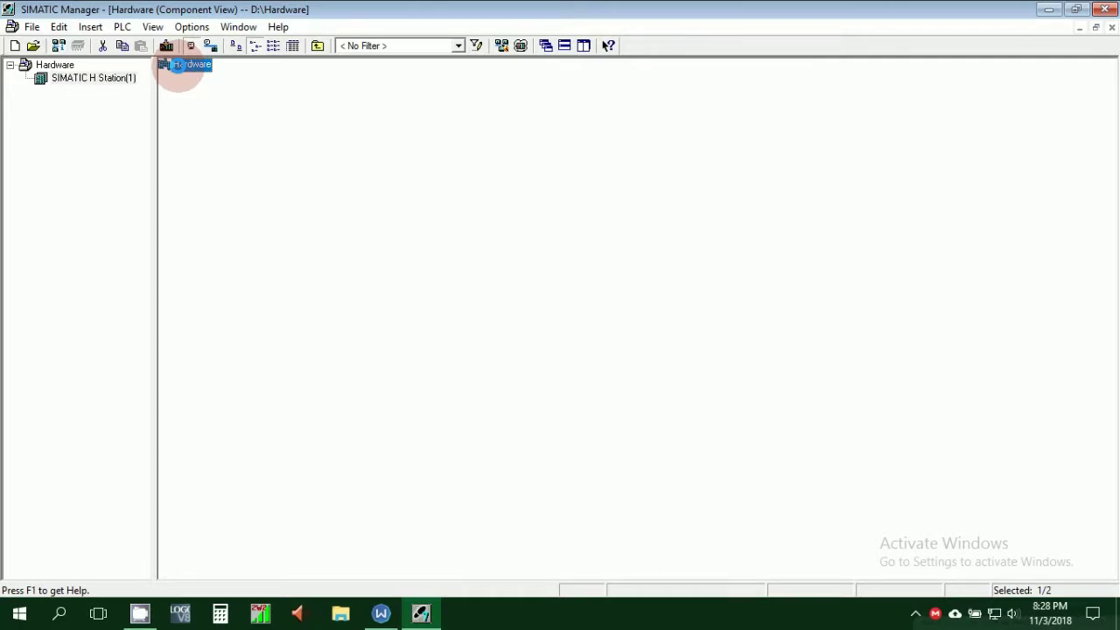
{"action": "double_click", "coordinate": [178, 66]}
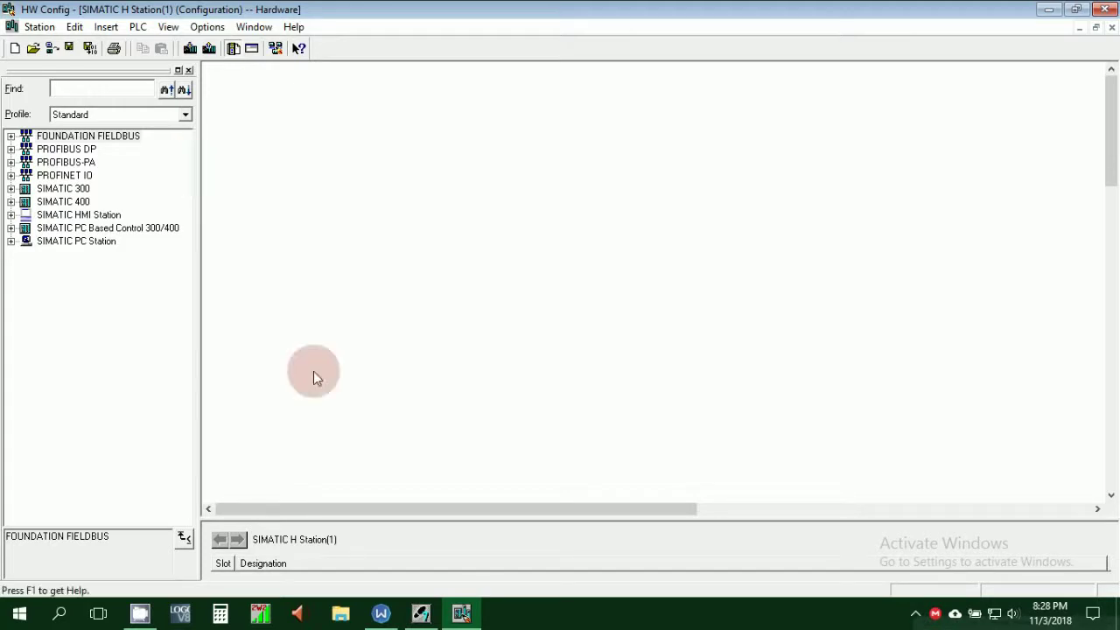
{"action": "left_click", "coordinate": [421, 612]}
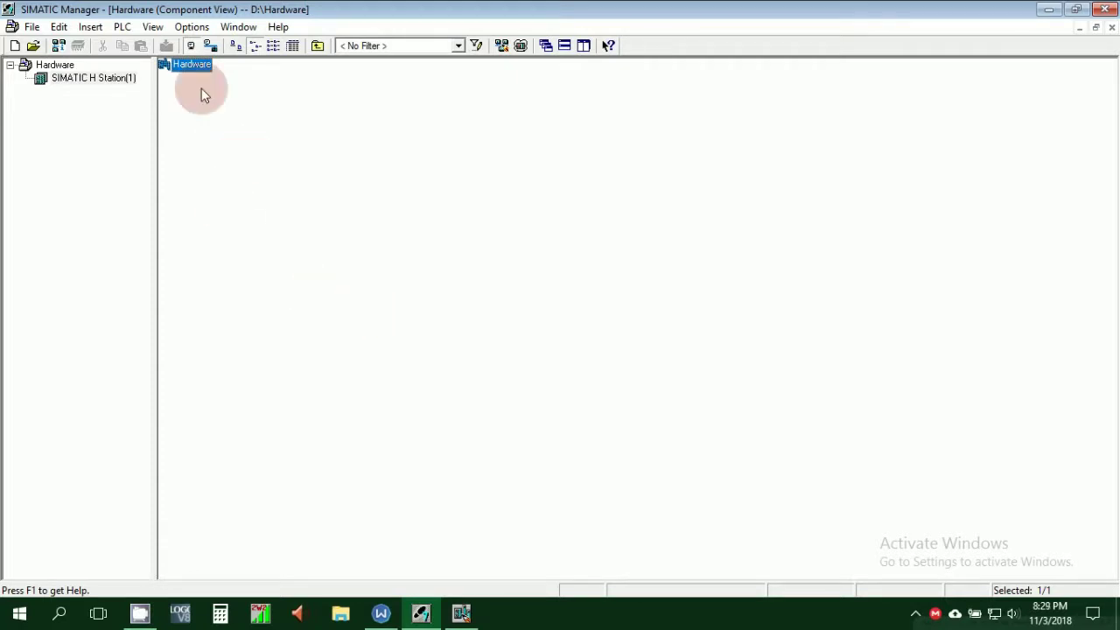
{"action": "left_click", "coordinate": [461, 613]}
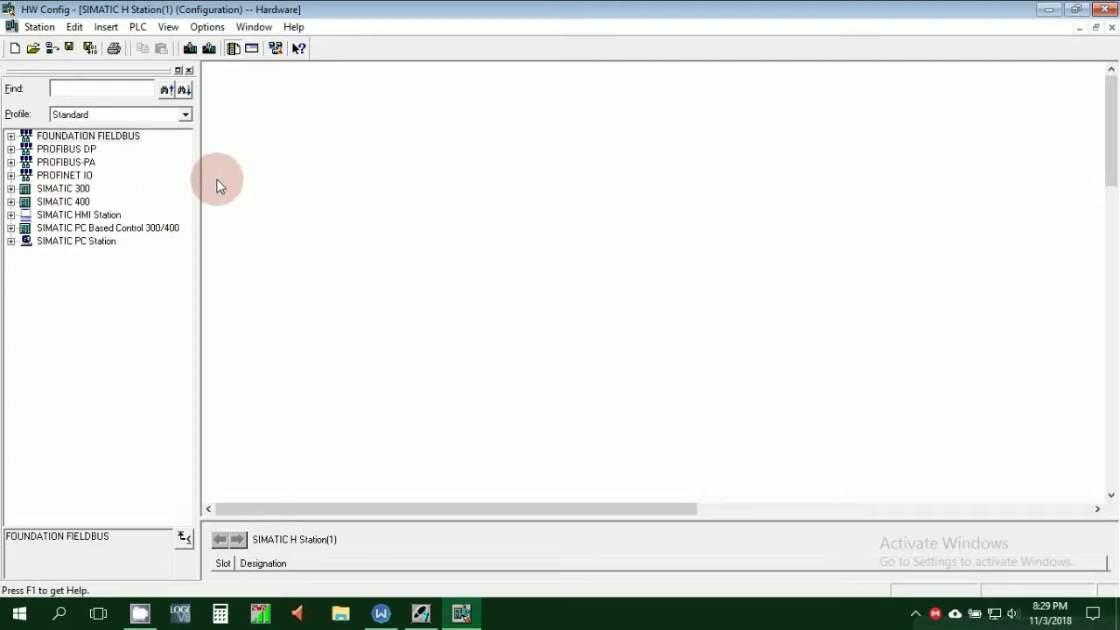
Adjust the hardware catalog's width and look through the CPU 400-H models in the SIMATIC 400 CPU-400 folder.
{"action": "left_click_drag", "start_coordinate": [201, 210], "coordinate": [151, 202]}
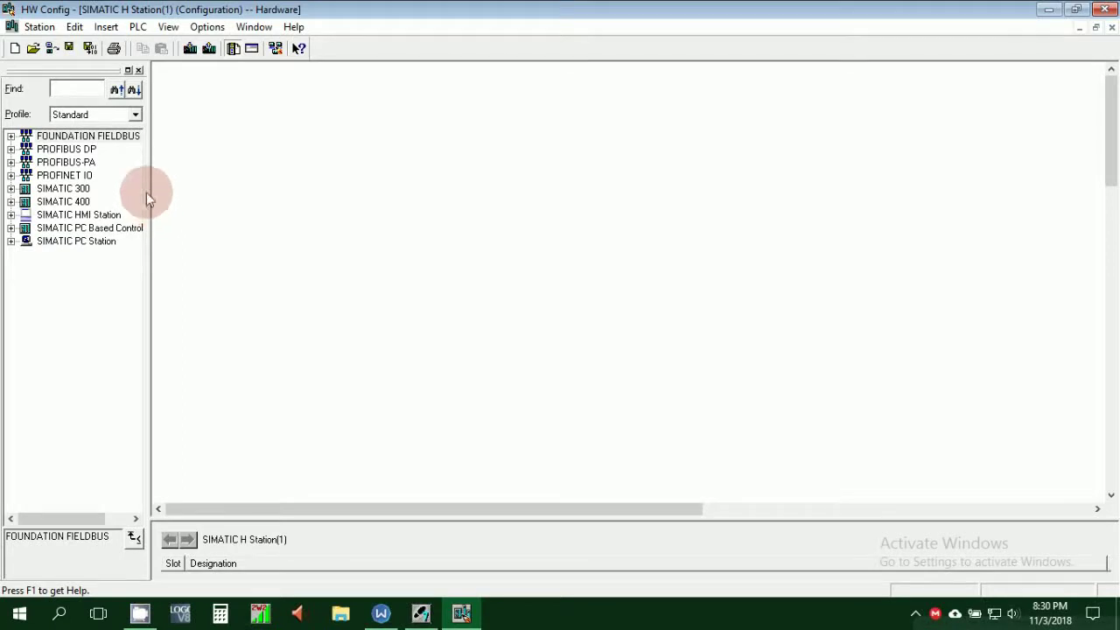
{"action": "left_click_drag", "start_coordinate": [147, 193], "coordinate": [193, 240]}
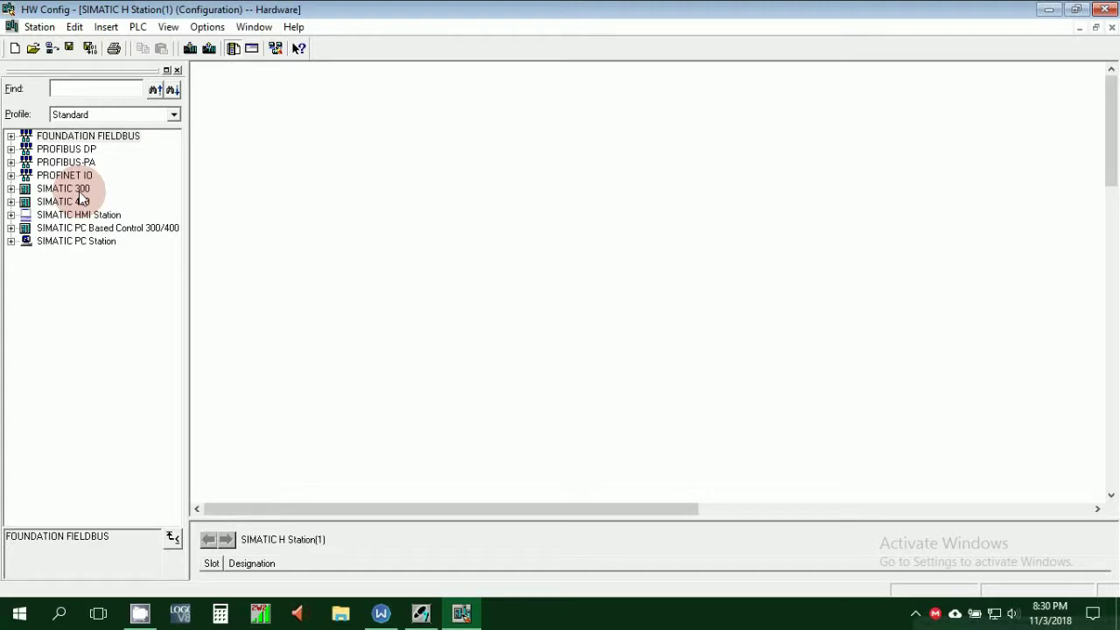
{"action": "left_click", "coordinate": [10, 202]}
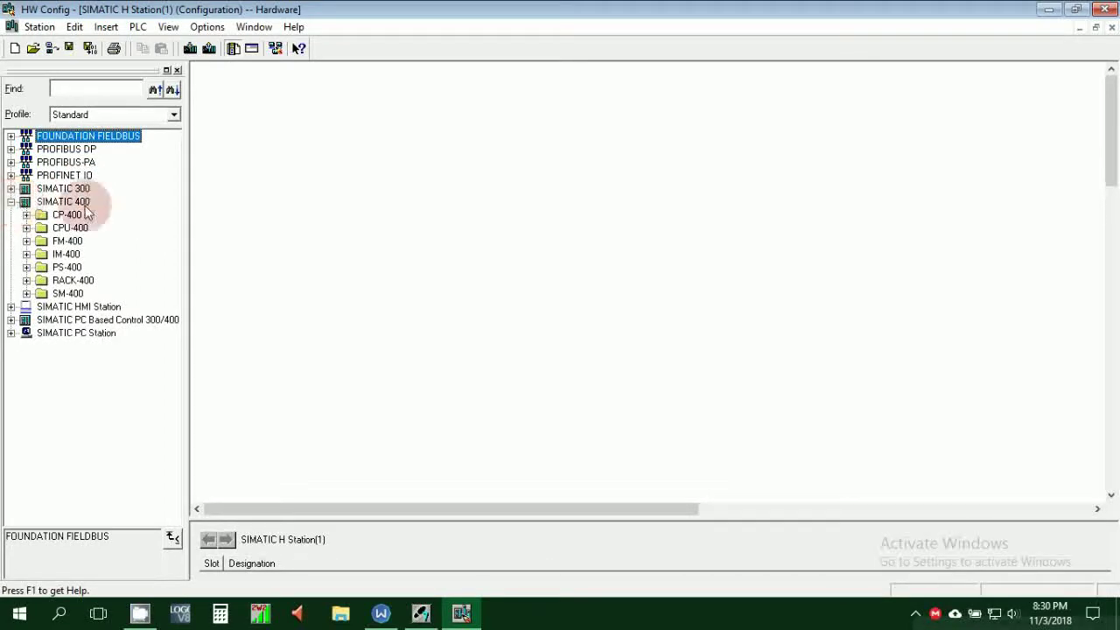
{"action": "left_click", "coordinate": [26, 228]}
{"action": "left_click", "coordinate": [42, 241]}
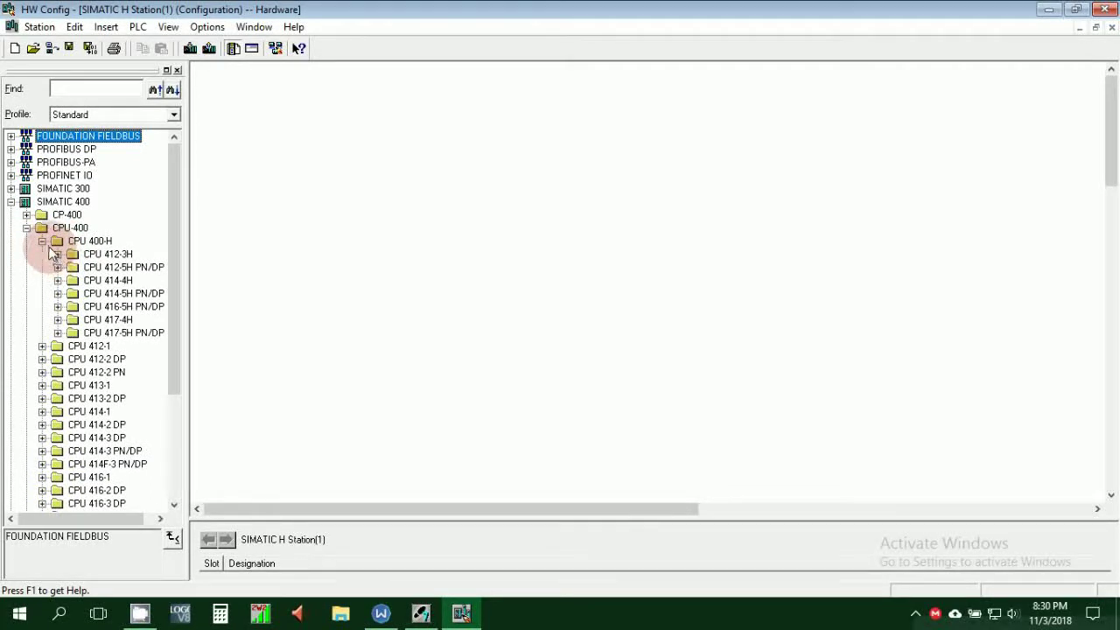
{"action": "left_click", "coordinate": [42, 241]}
{"action": "left_click", "coordinate": [26, 228]}
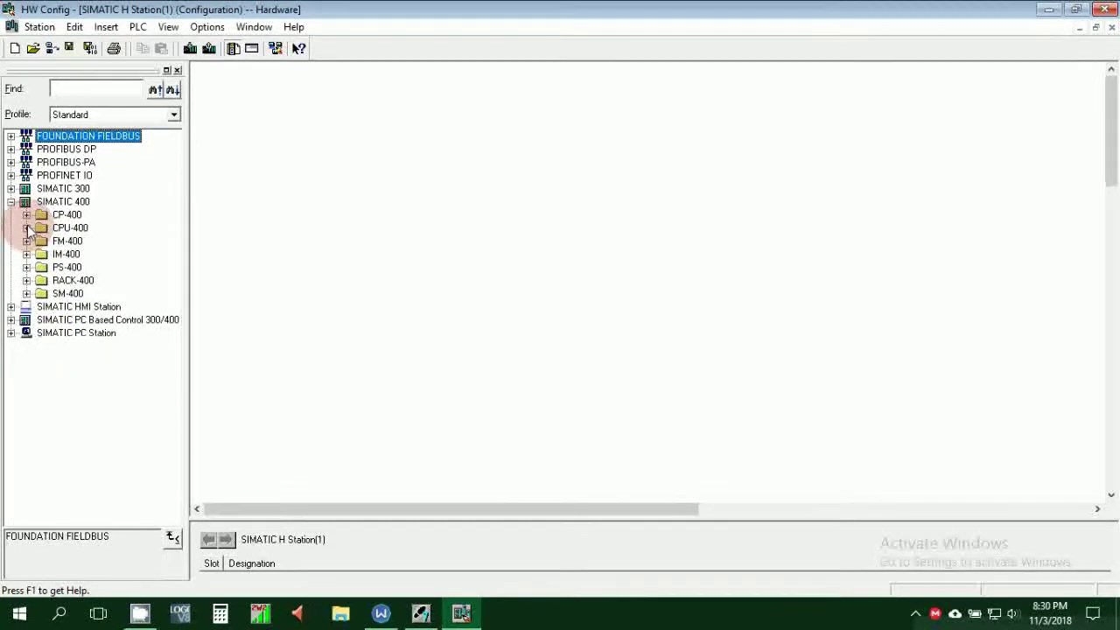
Insert a UR2-H rack from the RACK-400 folder of the SIMATIC 400 catalog into the empty station configuration.
{"action": "left_click", "coordinate": [27, 281]}
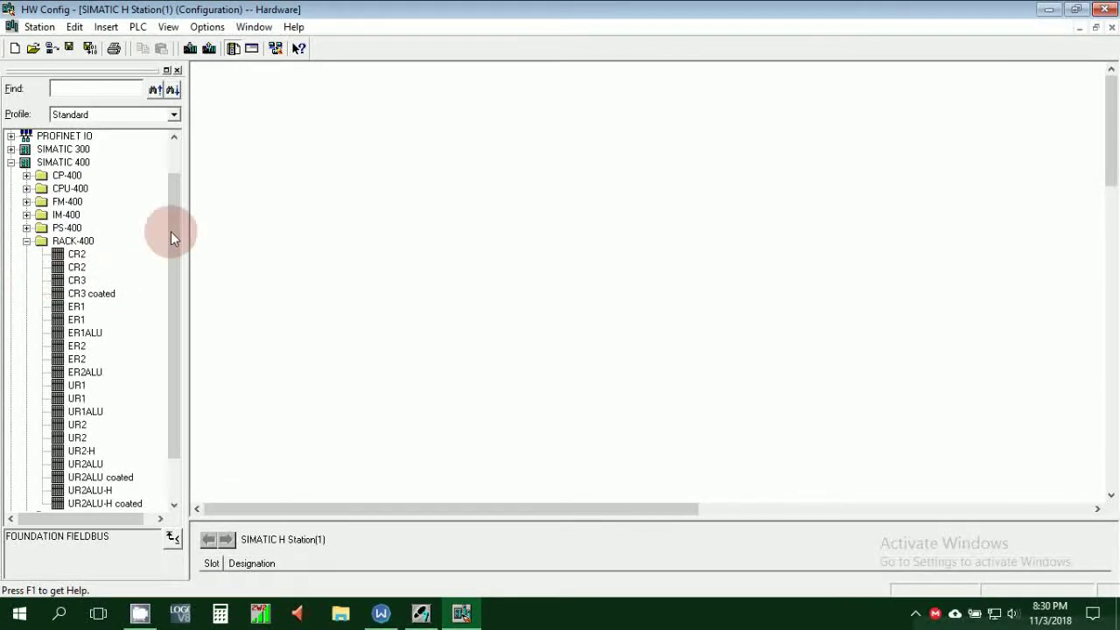
{"action": "left_click_drag", "start_coordinate": [171, 231], "coordinate": [173, 353]}
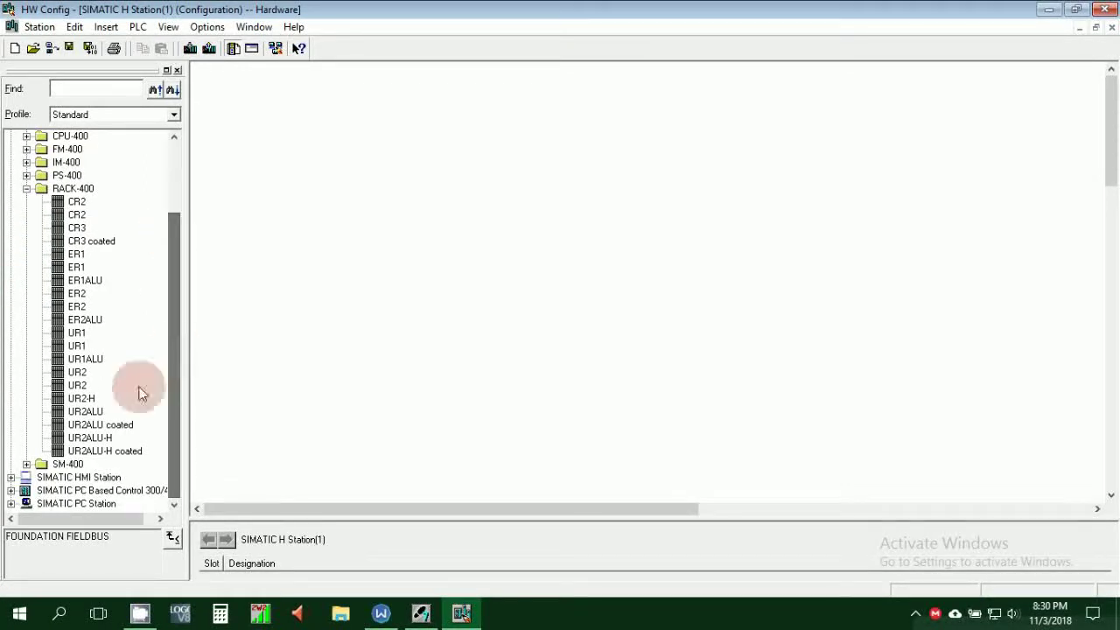
{"action": "left_click", "coordinate": [81, 401]}
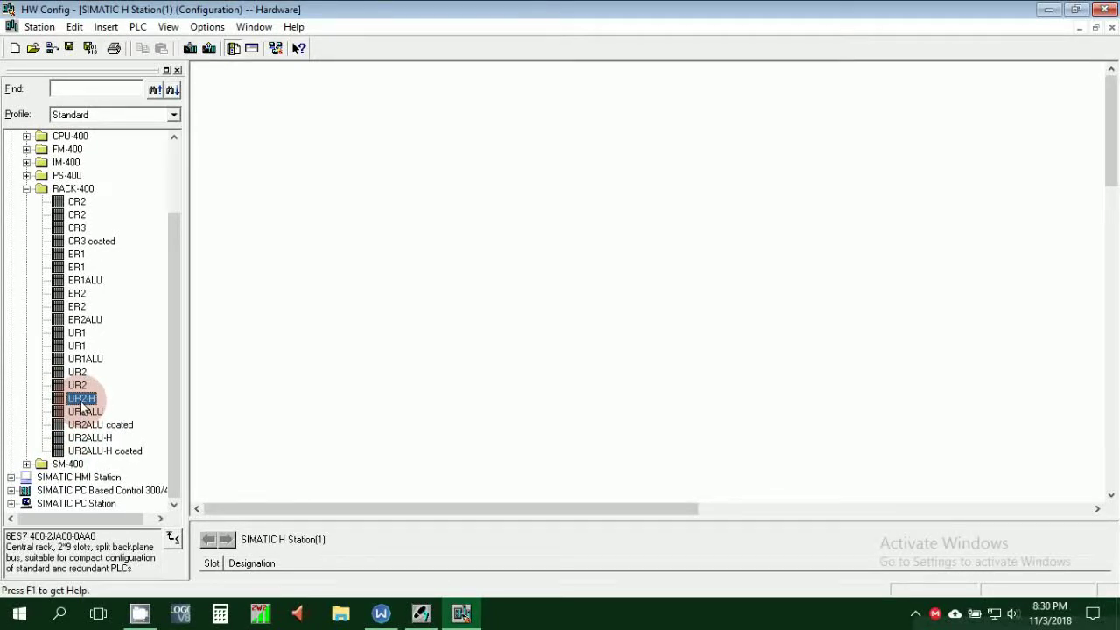
{"action": "left_click_drag", "start_coordinate": [81, 407], "coordinate": [321, 173]}
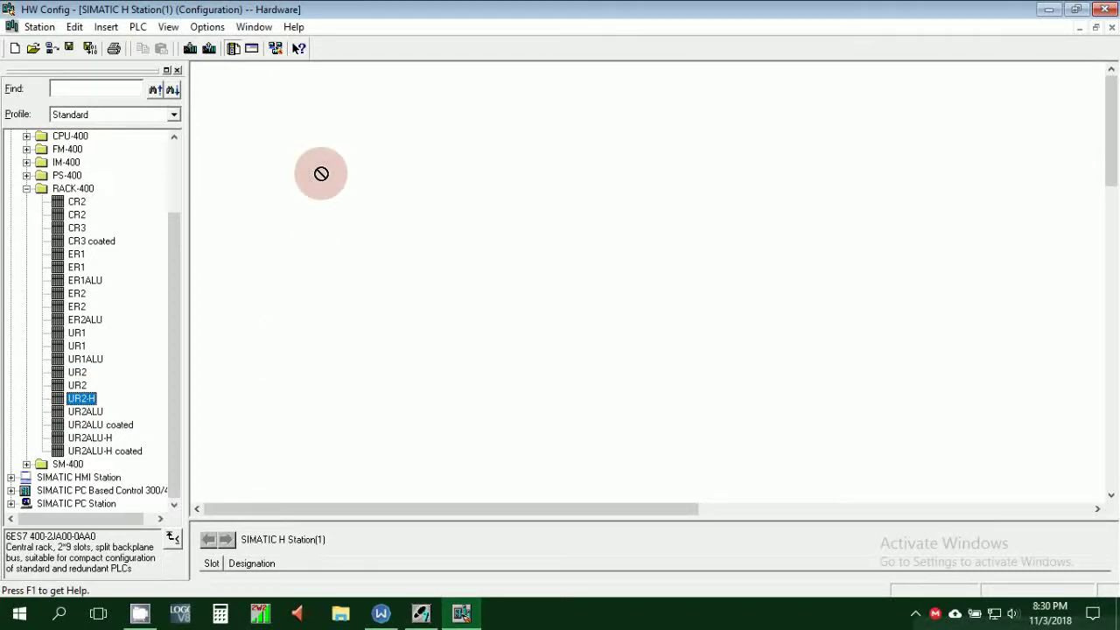
{"action": "left_click_drag", "start_coordinate": [321, 173], "coordinate": [322, 293]}
{"action": "left_click", "coordinate": [75, 405]}
{"action": "left_click_drag", "start_coordinate": [74, 413], "coordinate": [341, 157]}
Reposition the UR2-H rack window in the configuration area and enlarge it so all nine slots fit.
{"action": "left_click", "coordinate": [433, 166]}
{"action": "left_click_drag", "start_coordinate": [433, 166], "coordinate": [347, 132]}
{"action": "left_click_drag", "start_coordinate": [442, 234], "coordinate": [450, 318]}
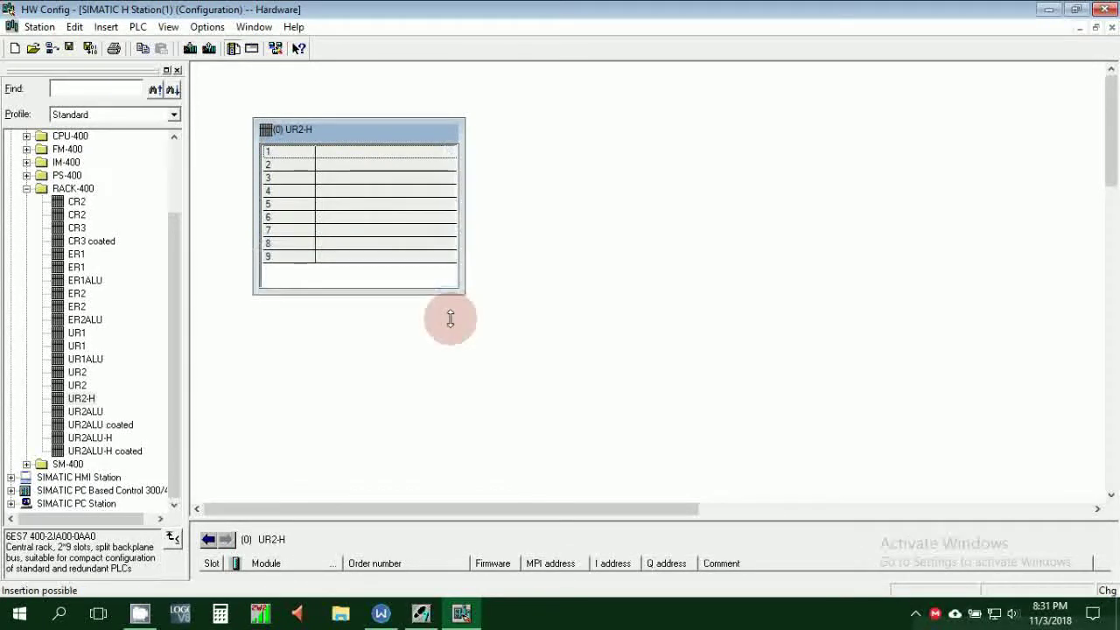
Insert the PS 407 10A power supply (6ES7 407-0KA00-0AA0) from the Standard PS-400 folder into slot 1 of the UR2-H rack.
{"action": "left_click", "coordinate": [350, 154]}
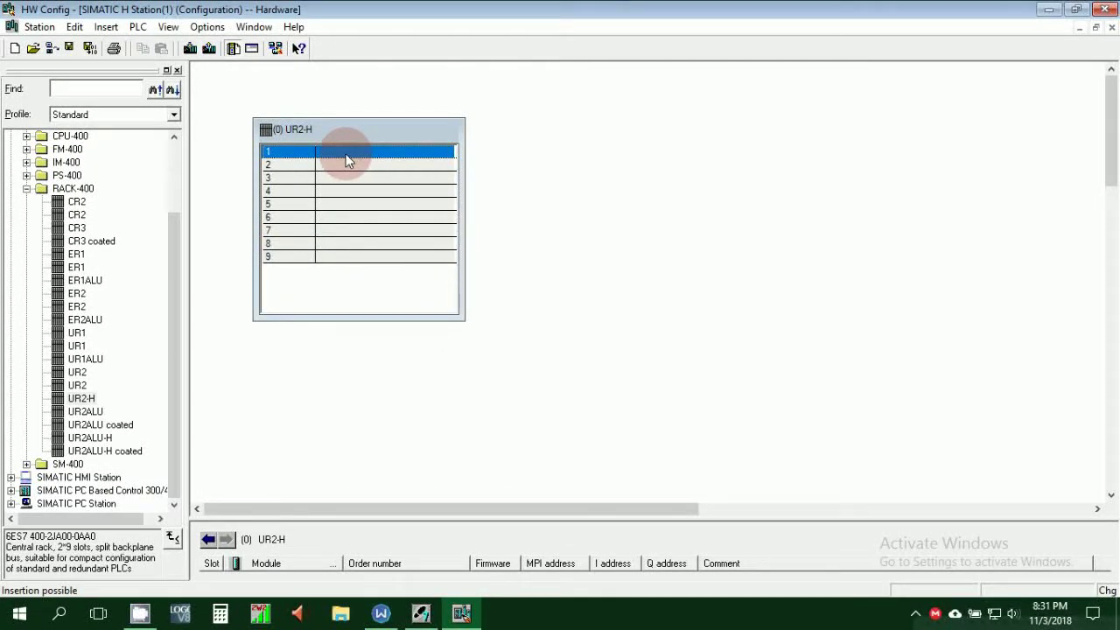
{"action": "left_click", "coordinate": [27, 190]}
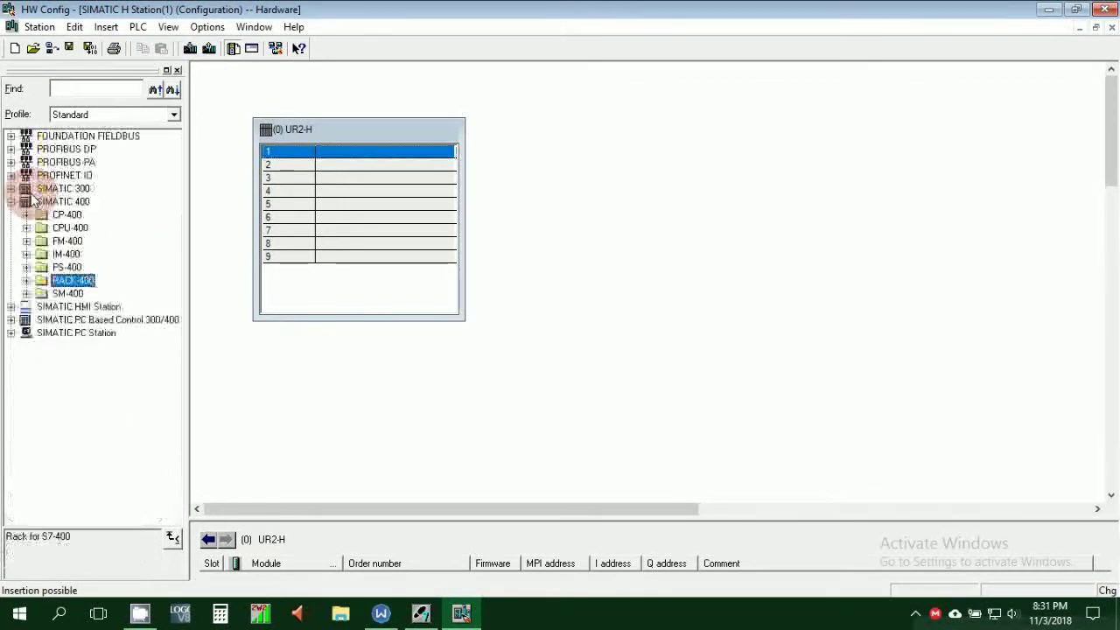
{"action": "left_click", "coordinate": [26, 268]}
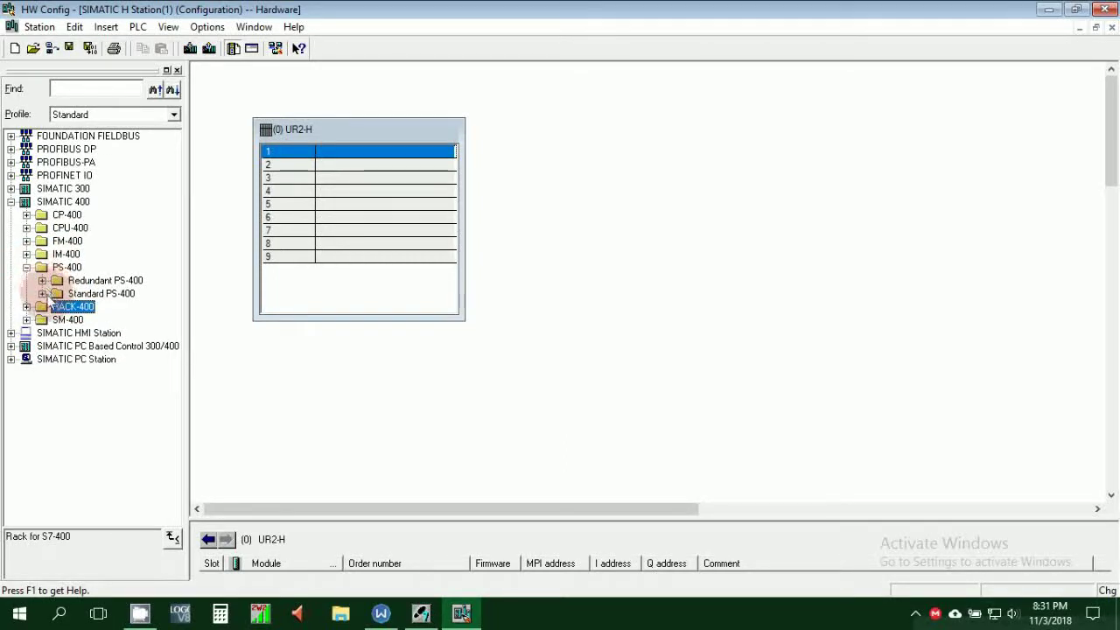
{"action": "left_click", "coordinate": [42, 293]}
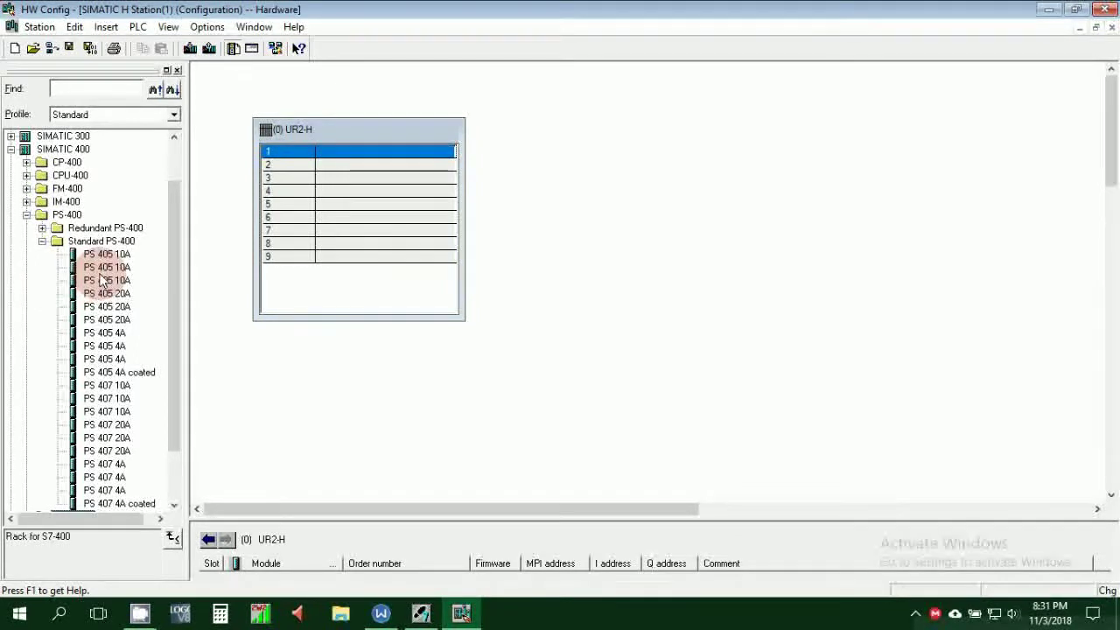
{"action": "left_click", "coordinate": [106, 385]}
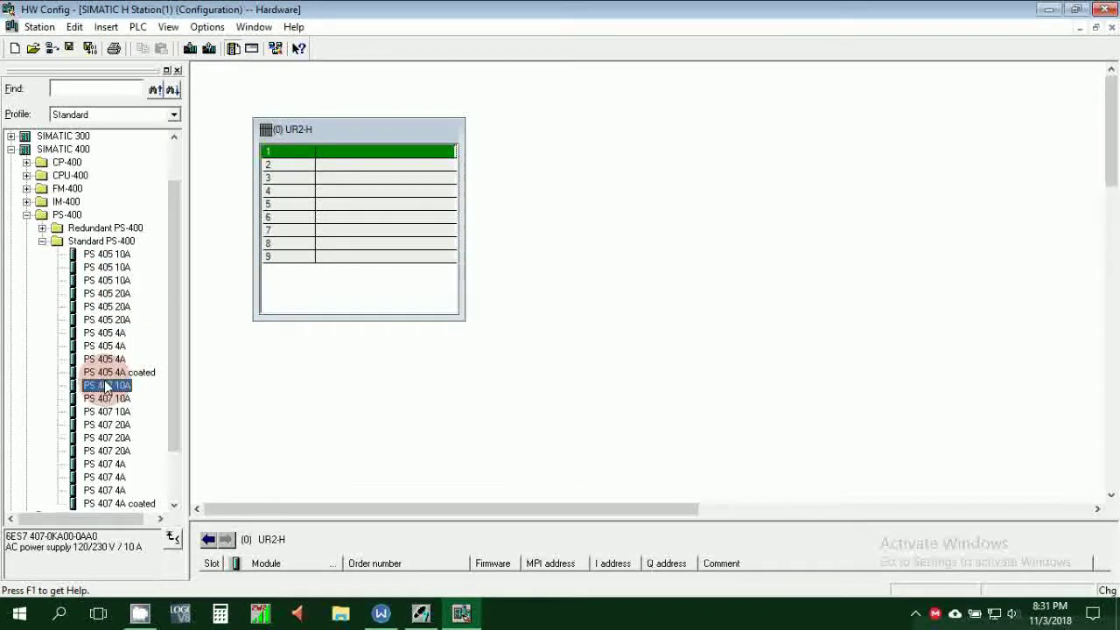
{"action": "left_click_drag", "start_coordinate": [104, 388], "coordinate": [331, 155]}
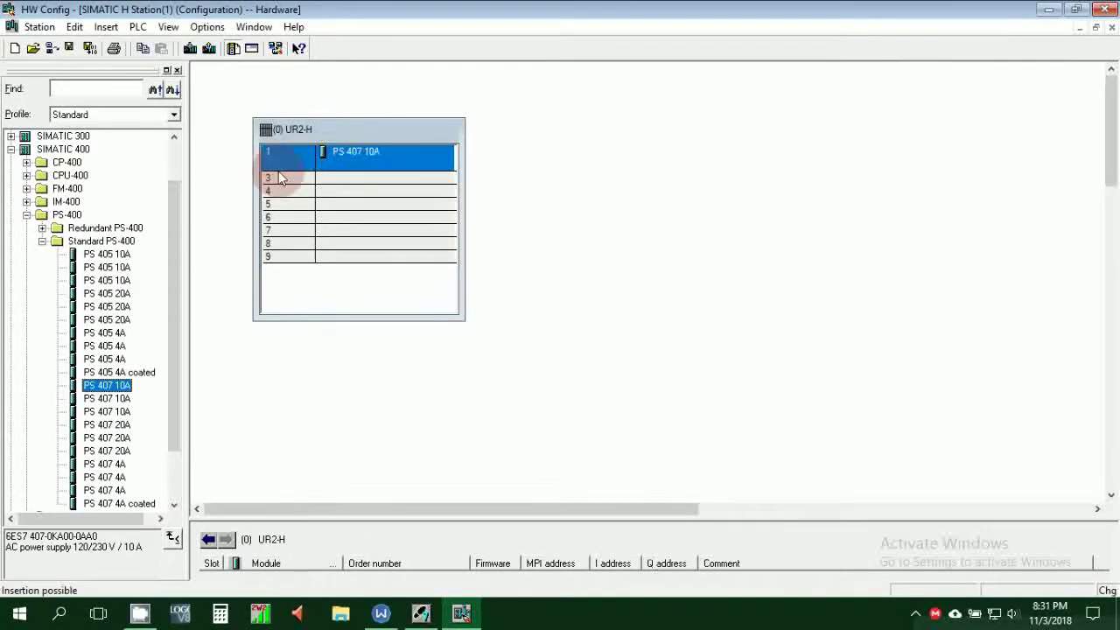
{"action": "left_click", "coordinate": [42, 242]}
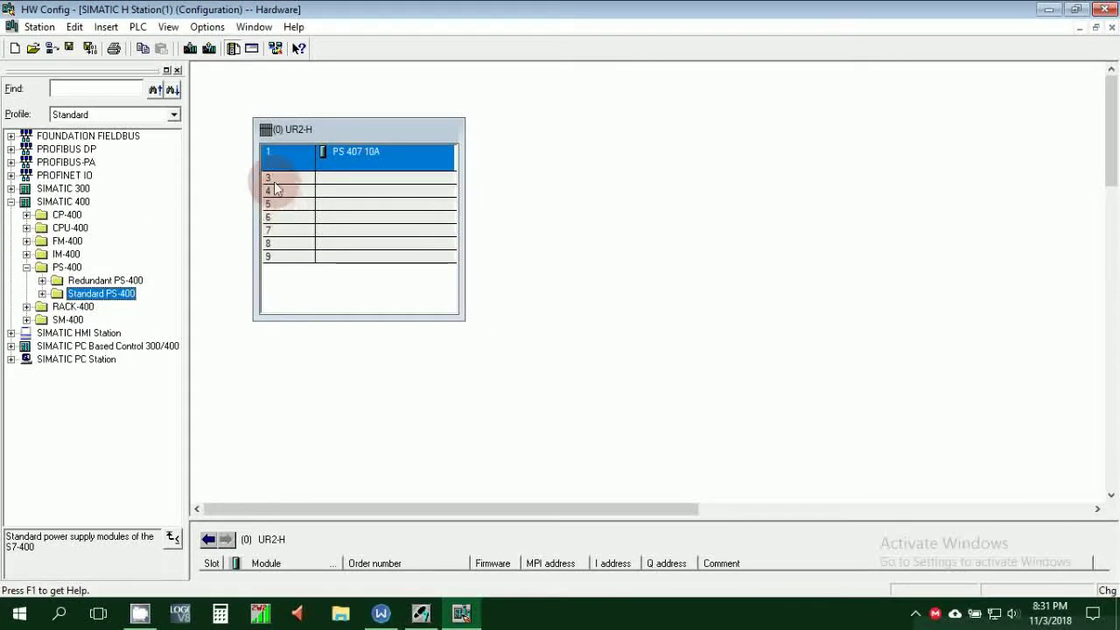
Insert the CPU 412-3H, 6ES7 412-3HJ14-0AB0 version V4.5, from the CPU 400-H folder into slot 3 of the rack.
{"action": "left_click", "coordinate": [275, 179]}
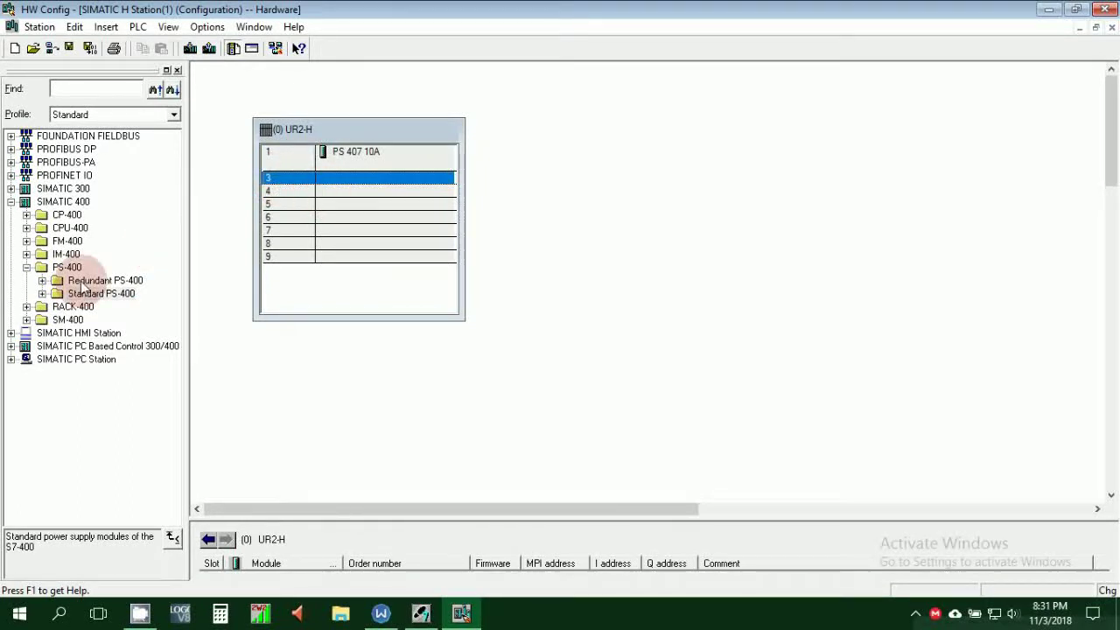
{"action": "left_click", "coordinate": [26, 267]}
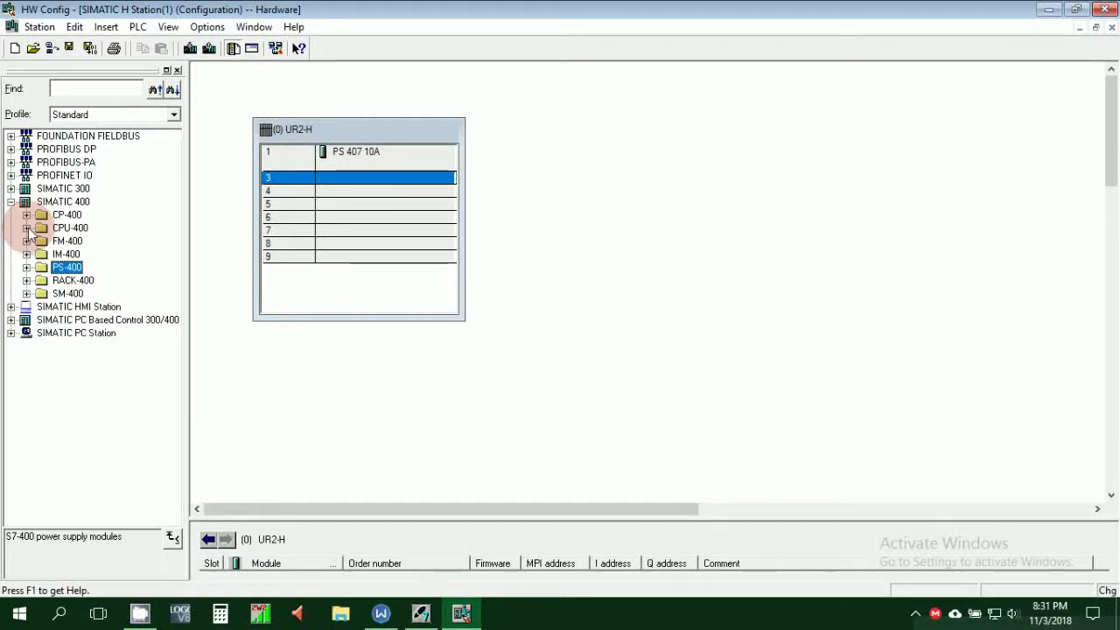
{"action": "left_click", "coordinate": [26, 227]}
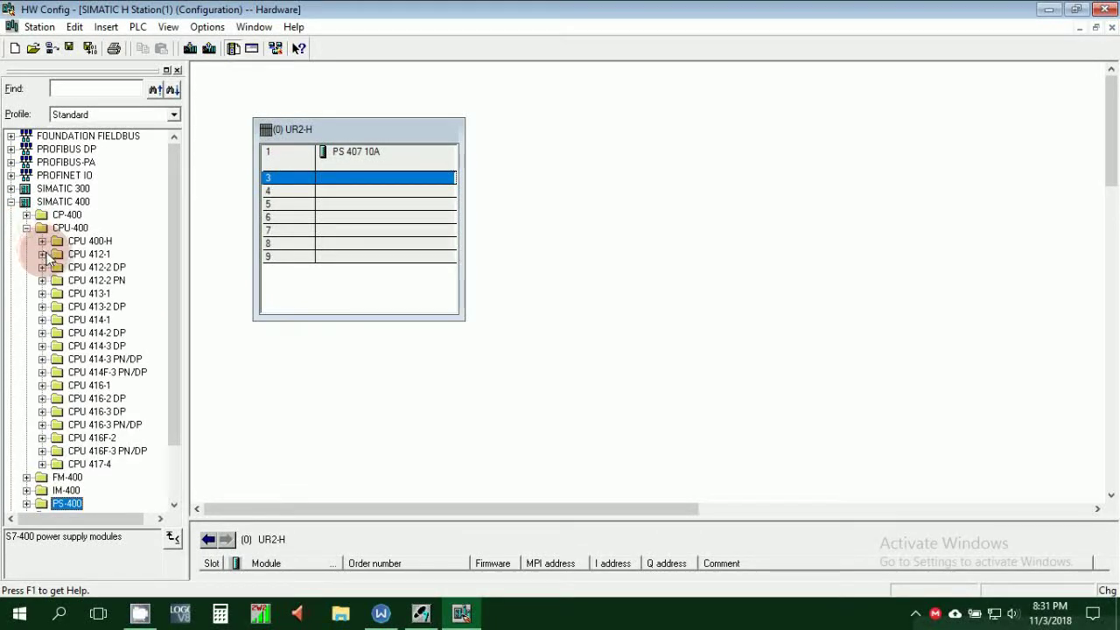
{"action": "left_click", "coordinate": [42, 241]}
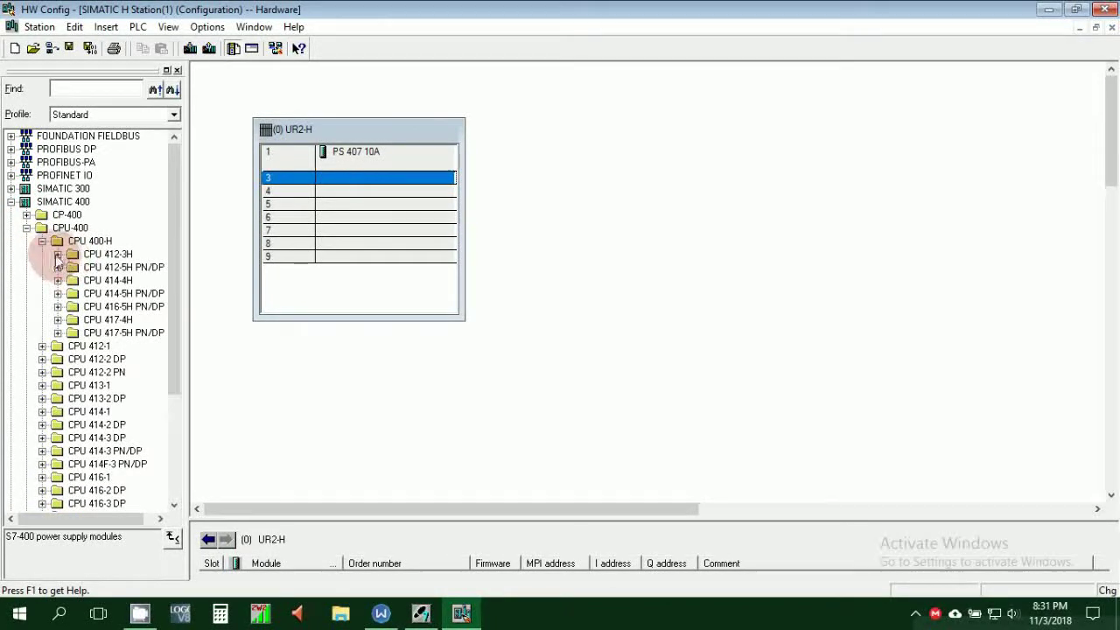
{"action": "left_click", "coordinate": [57, 255]}
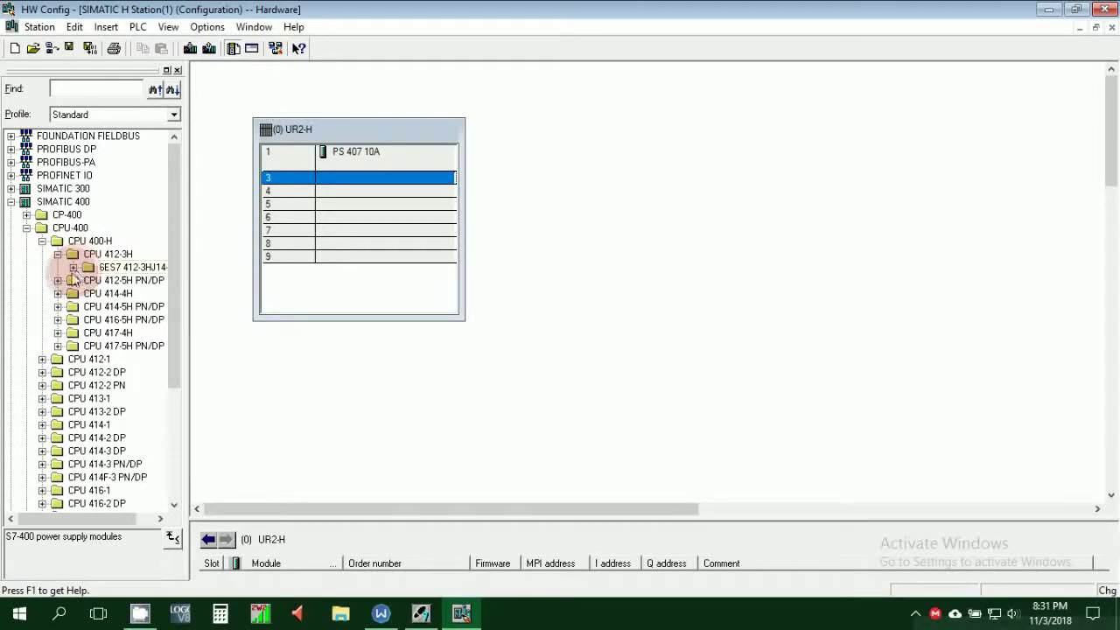
{"action": "left_click", "coordinate": [74, 266]}
{"action": "left_click_drag", "start_coordinate": [272, 238], "coordinate": [330, 178]}
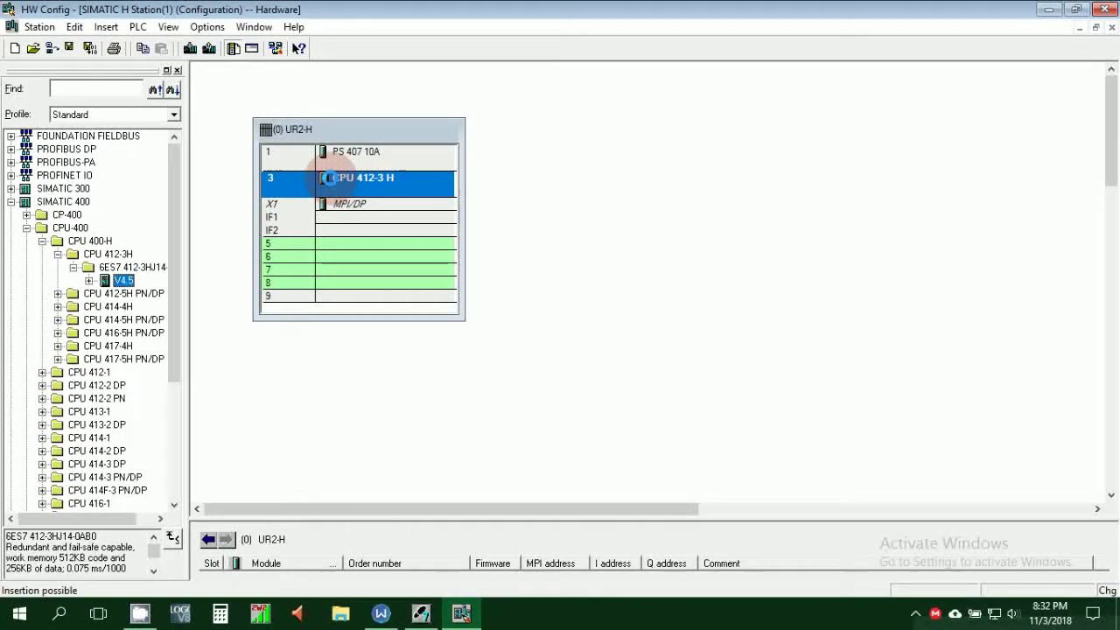
Change the interface type of the CPU's X1 MPI/DP port to PROFIBUS.
{"action": "left_click", "coordinate": [366, 207]}
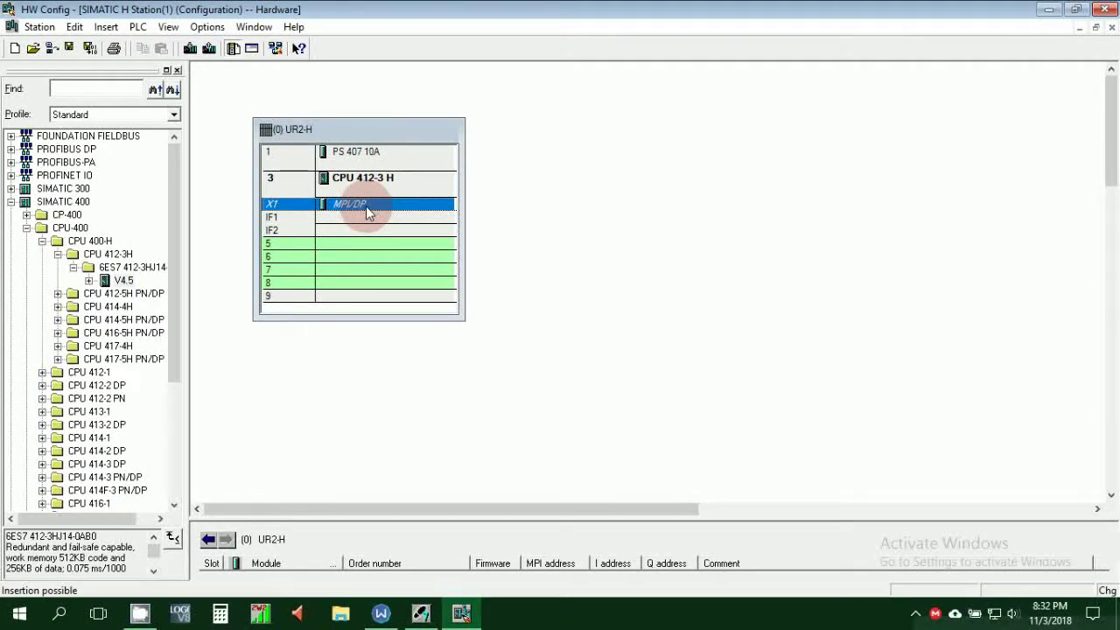
{"action": "double_click", "coordinate": [366, 205]}
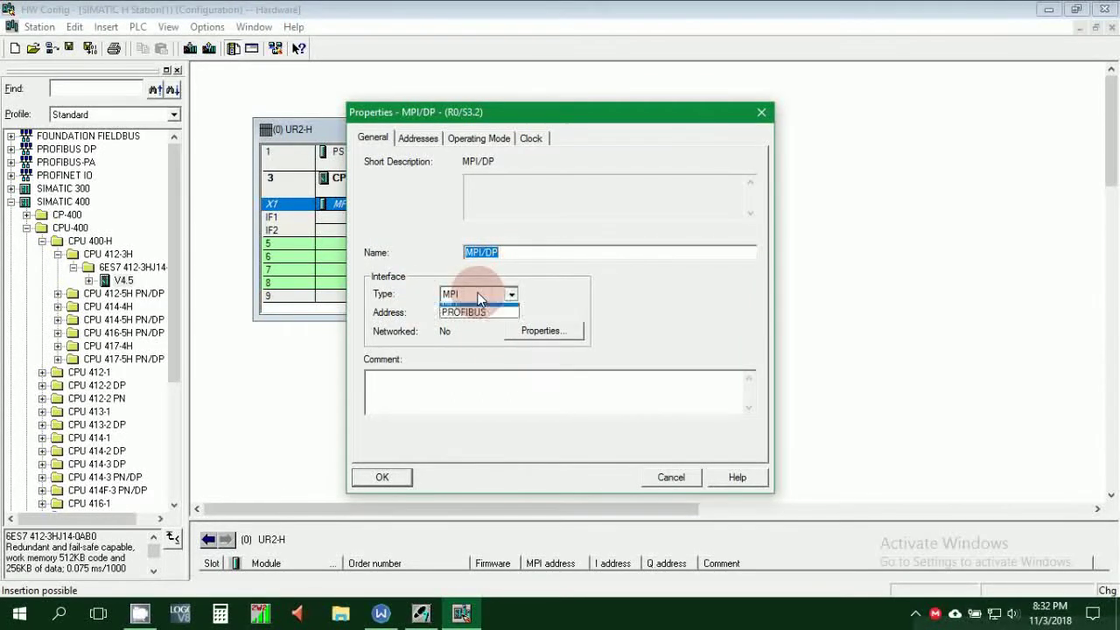
{"action": "left_click", "coordinate": [480, 300]}
{"action": "left_click", "coordinate": [464, 319]}
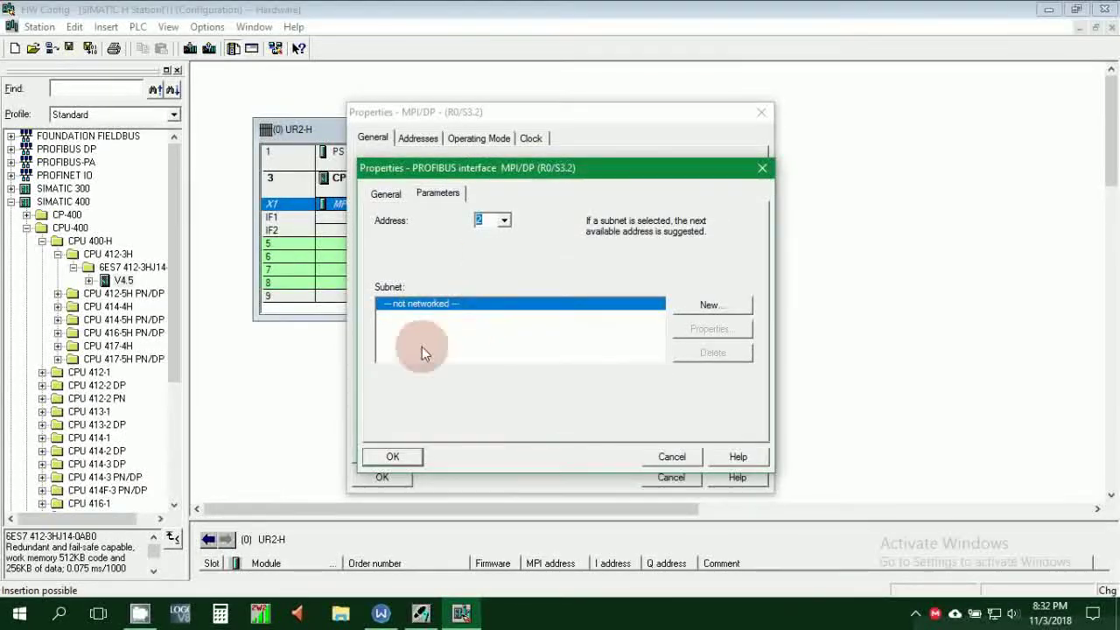
Create a new PROFIBUS subnet with a 6 Mbps transmission rate and DP profile, and connect the MPI/DP interface to it.
{"action": "left_click", "coordinate": [696, 307]}
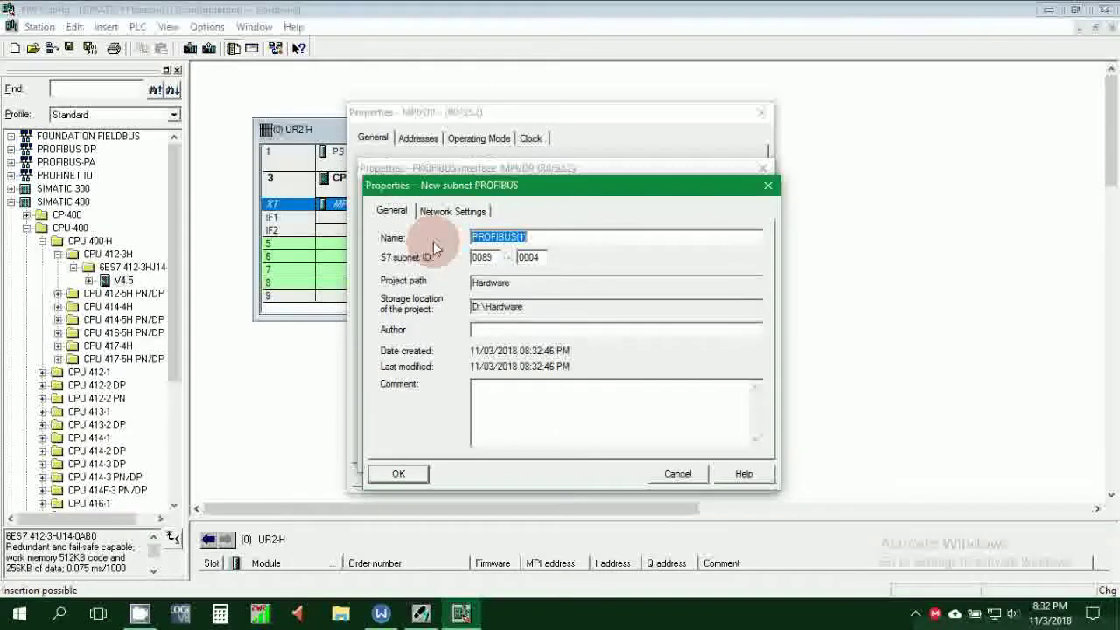
{"action": "left_click", "coordinate": [450, 212]}
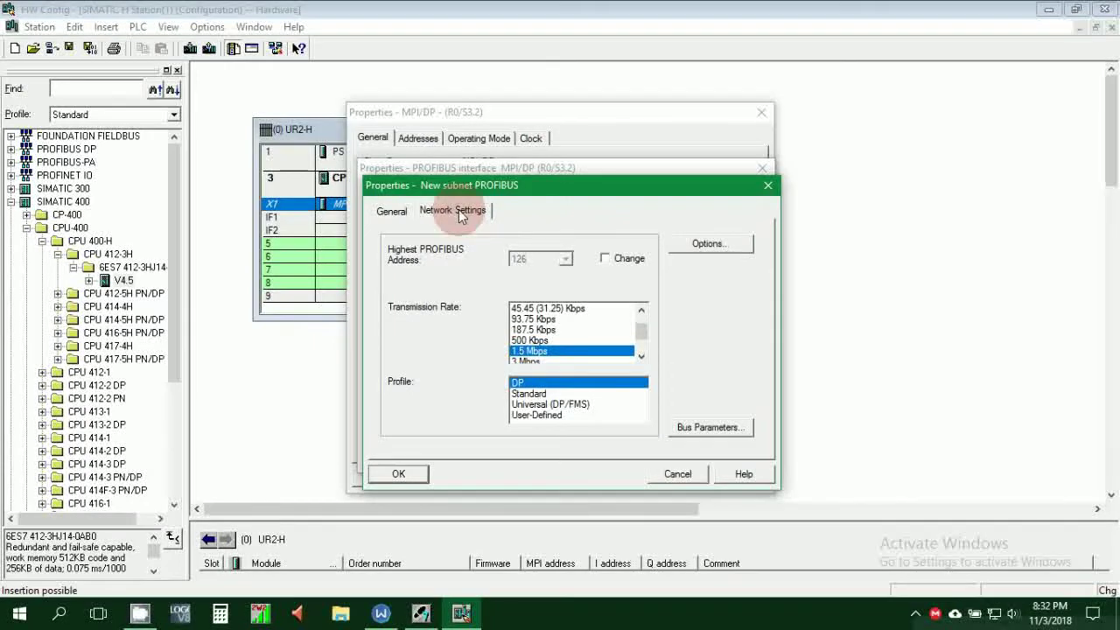
{"action": "left_click_drag", "start_coordinate": [644, 329], "coordinate": [640, 344]}
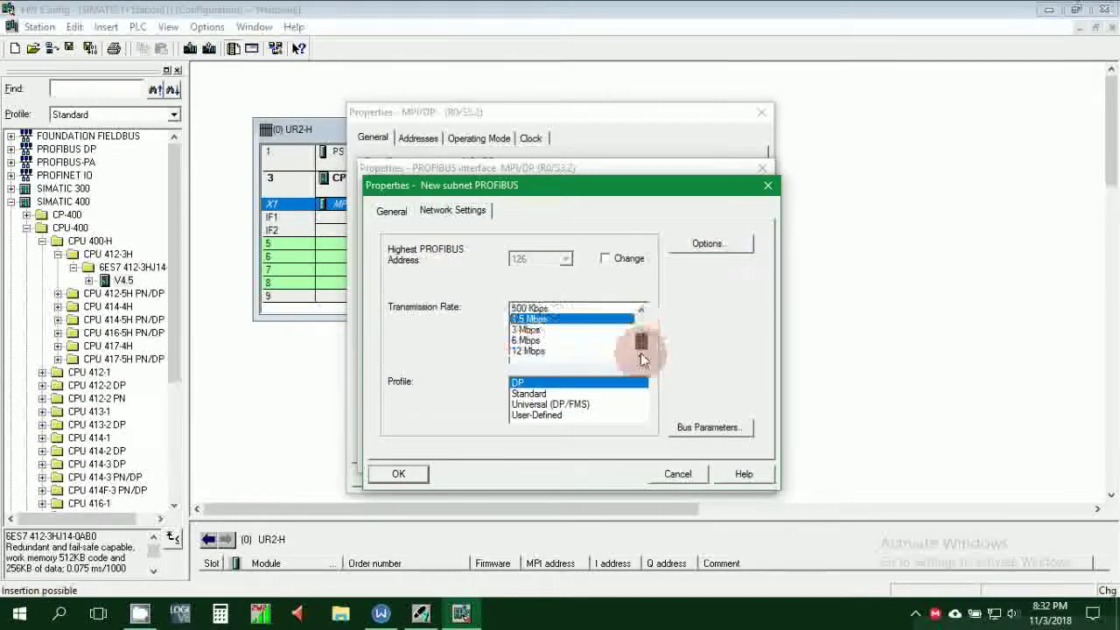
{"action": "left_click", "coordinate": [534, 342]}
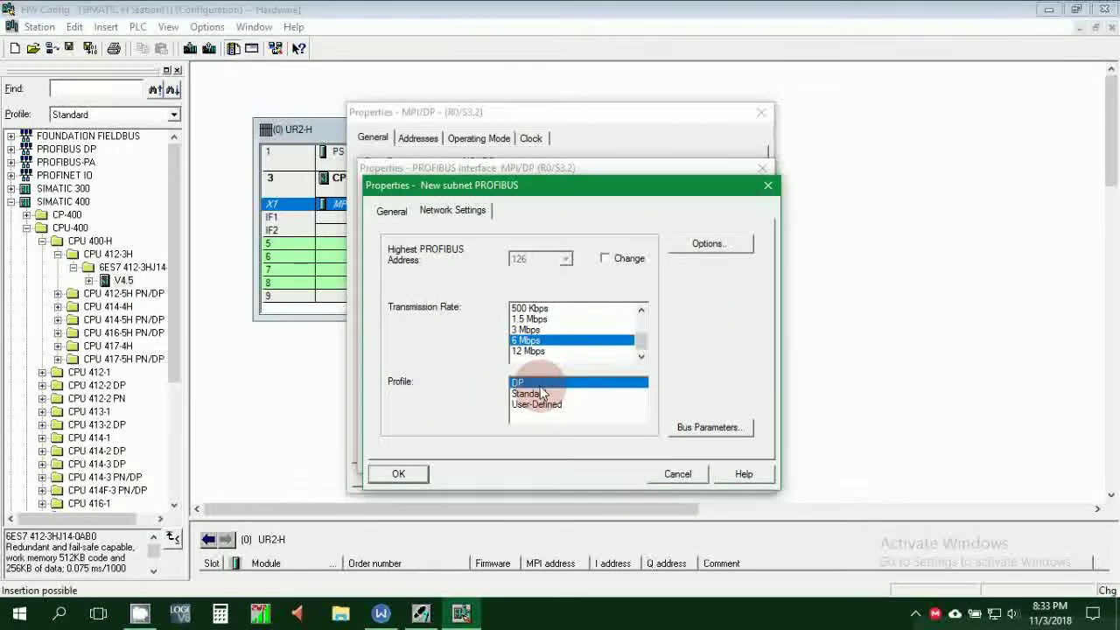
{"action": "left_click_drag", "start_coordinate": [676, 163], "coordinate": [665, 161]}
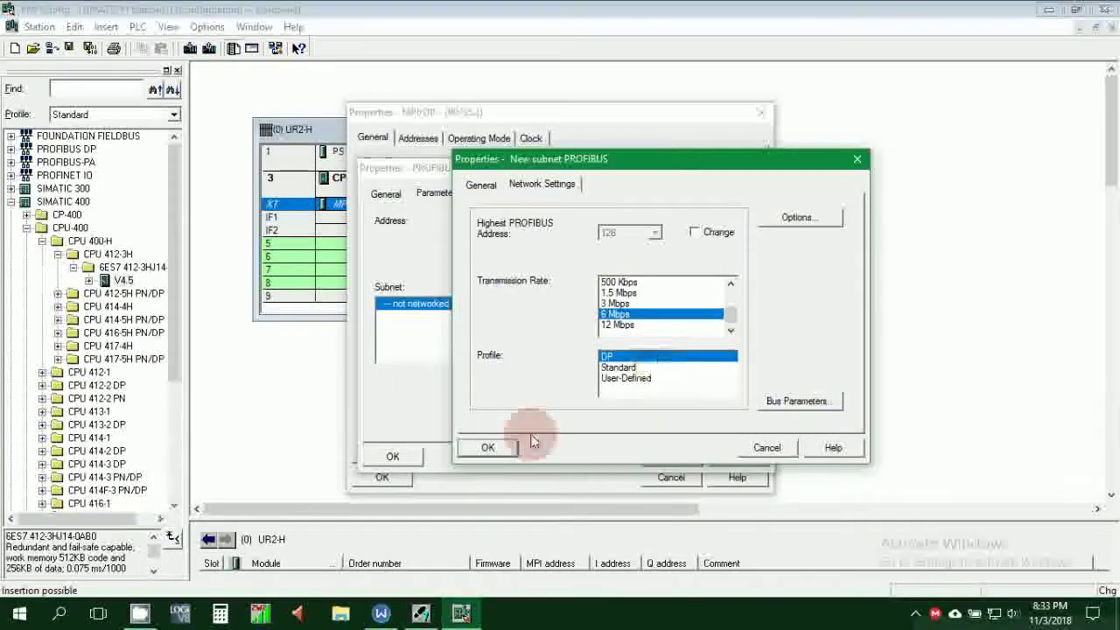
{"action": "left_click", "coordinate": [502, 451]}
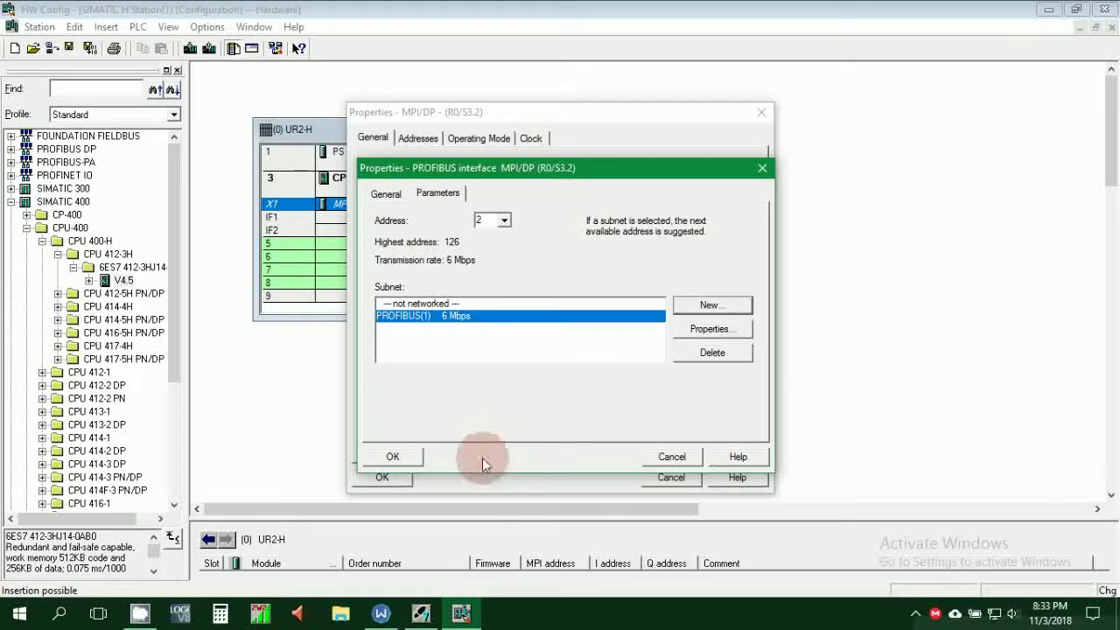
{"action": "left_click", "coordinate": [404, 458]}
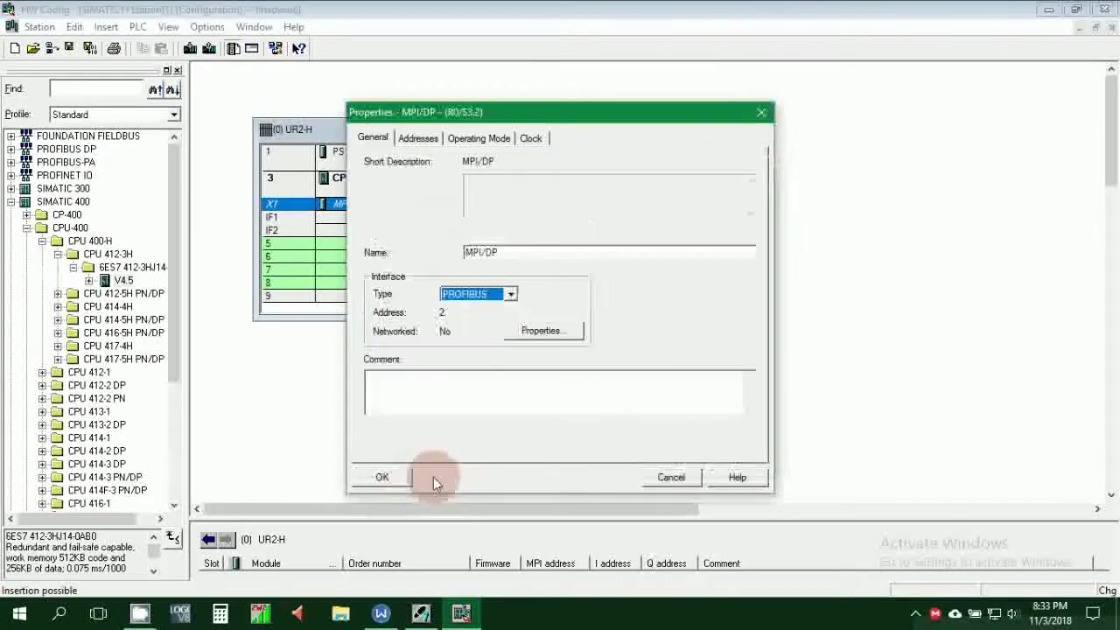
{"action": "left_click", "coordinate": [385, 477]}
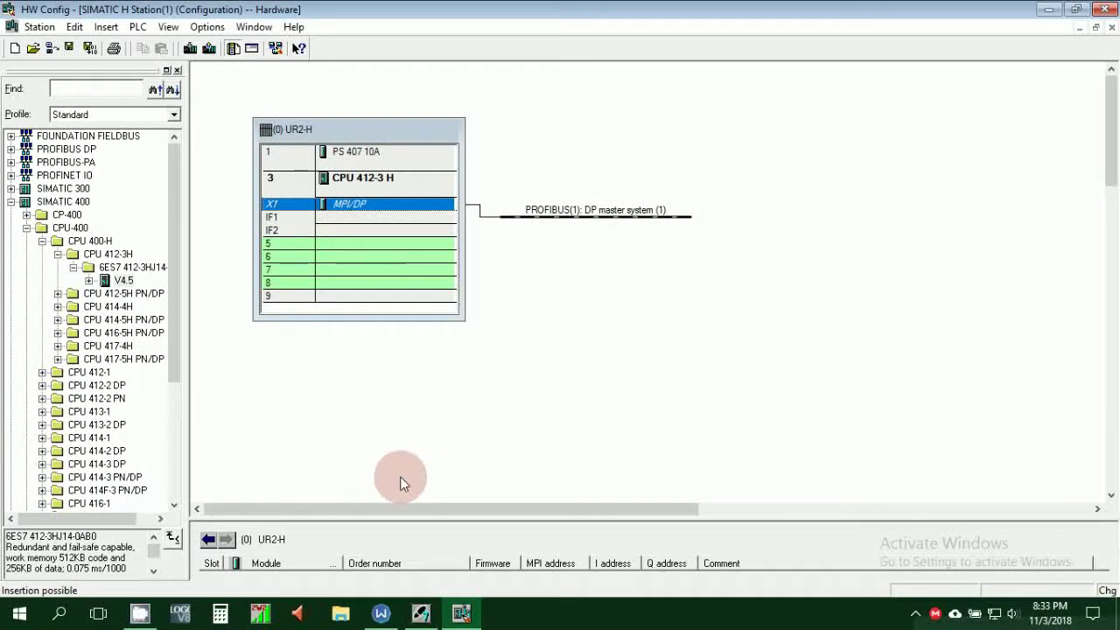
Move the PROFIBUS DP master system line farther from the rack and collapse the SIMATIC 400 branch of the hardware catalog.
{"action": "left_click_drag", "start_coordinate": [574, 218], "coordinate": [759, 202]}
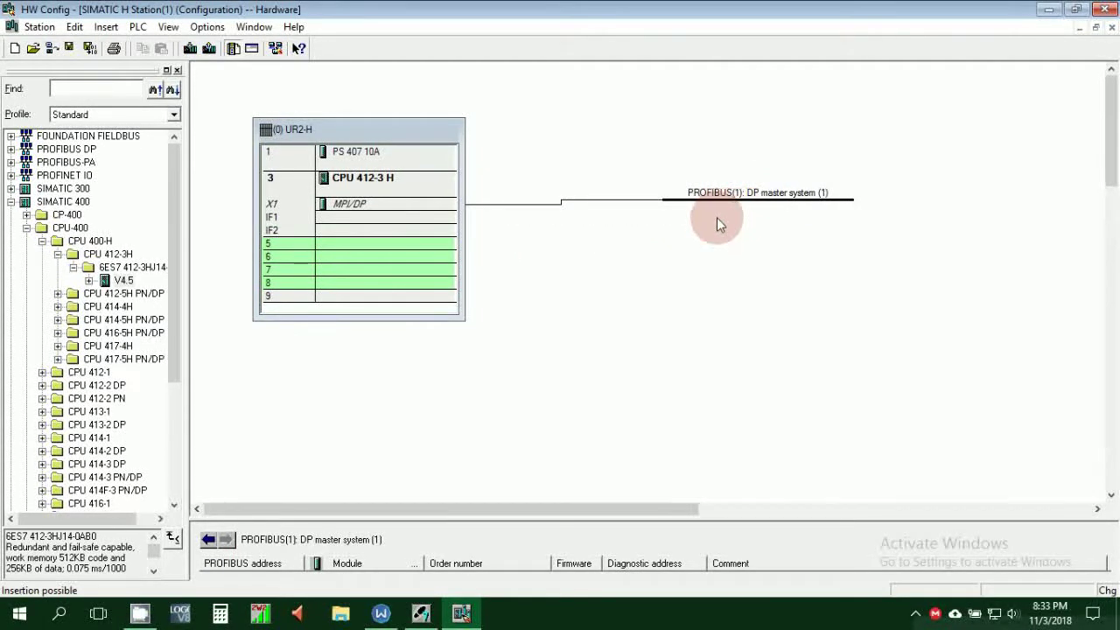
{"action": "left_click", "coordinate": [88, 283]}
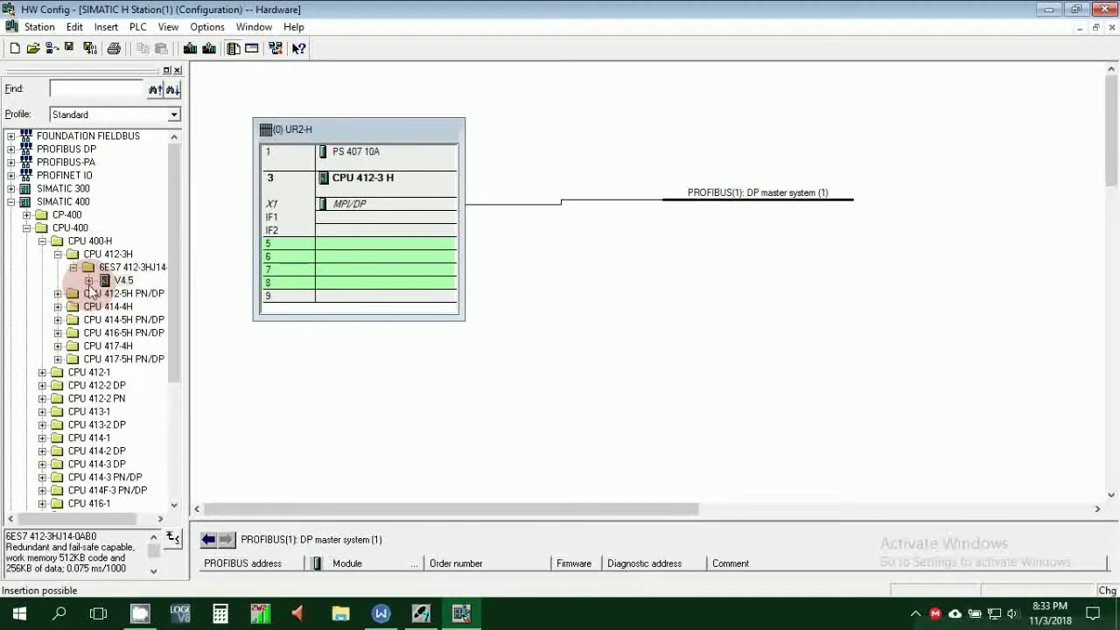
{"action": "left_click", "coordinate": [74, 267]}
{"action": "left_click", "coordinate": [58, 253]}
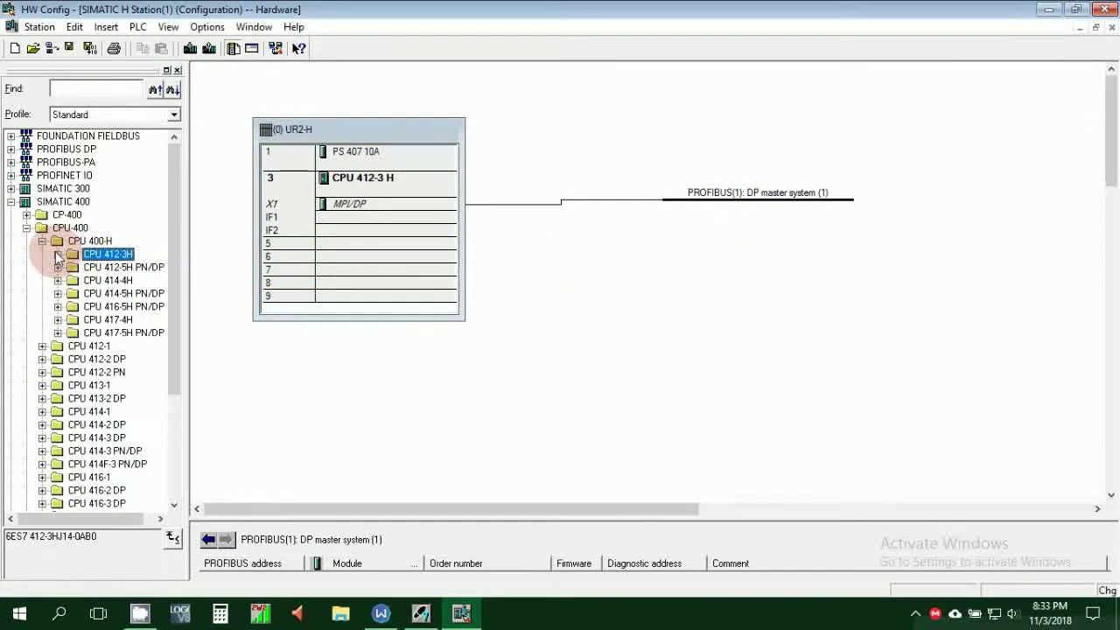
{"action": "left_click", "coordinate": [42, 241]}
{"action": "left_click", "coordinate": [26, 228]}
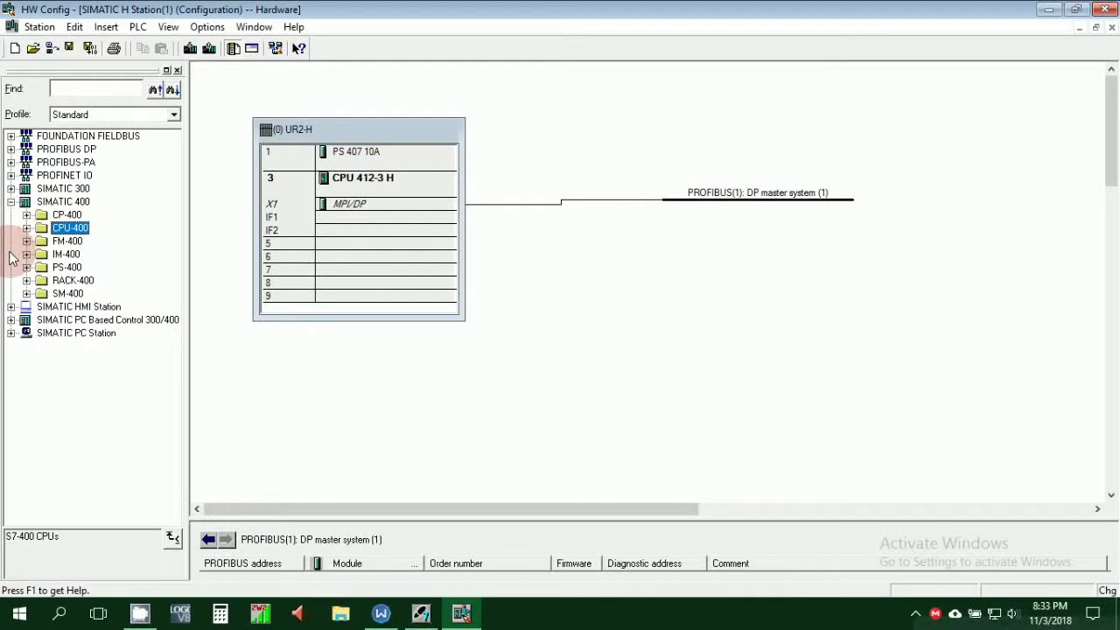
{"action": "left_click", "coordinate": [10, 201]}
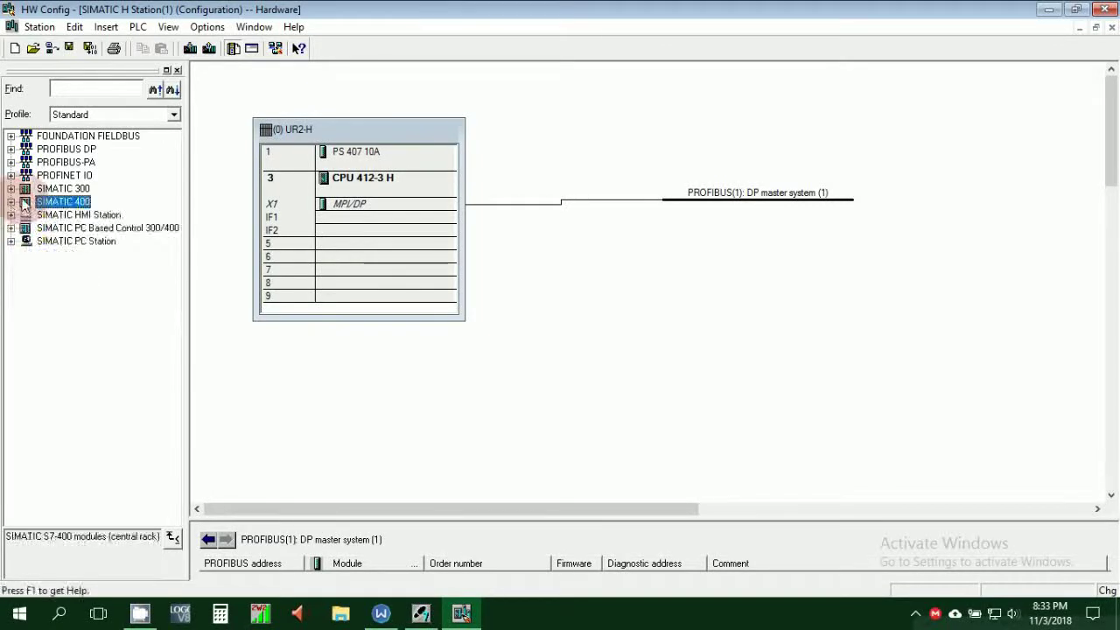
Attach an ET 200M IM 153-2 (6ES7 153-2AA01-0XB0) from the PROFIBUS DP catalog to the DP master system with PROFIBUS address 1.
{"action": "left_click", "coordinate": [11, 149]}
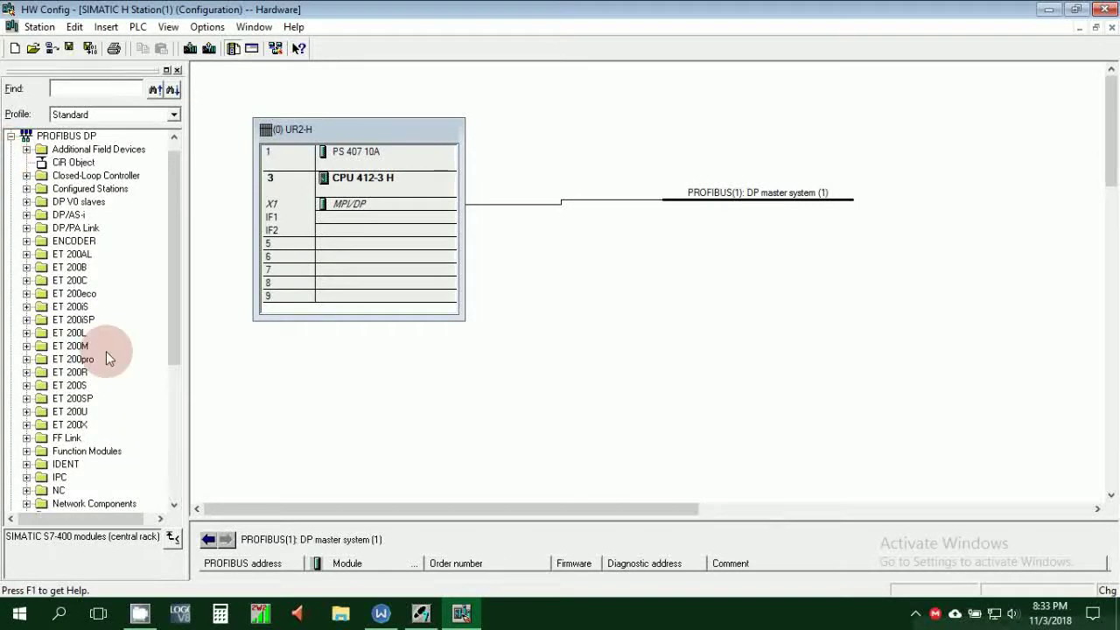
{"action": "left_click", "coordinate": [27, 347]}
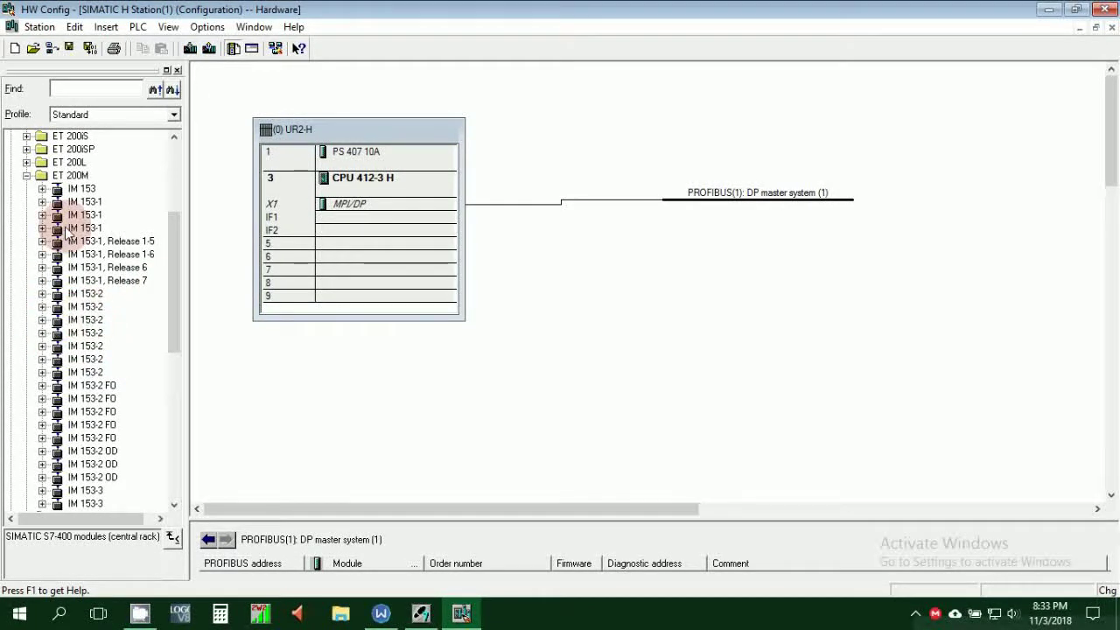
{"action": "left_click", "coordinate": [42, 306]}
{"action": "left_click_drag", "start_coordinate": [85, 306], "coordinate": [782, 203]}
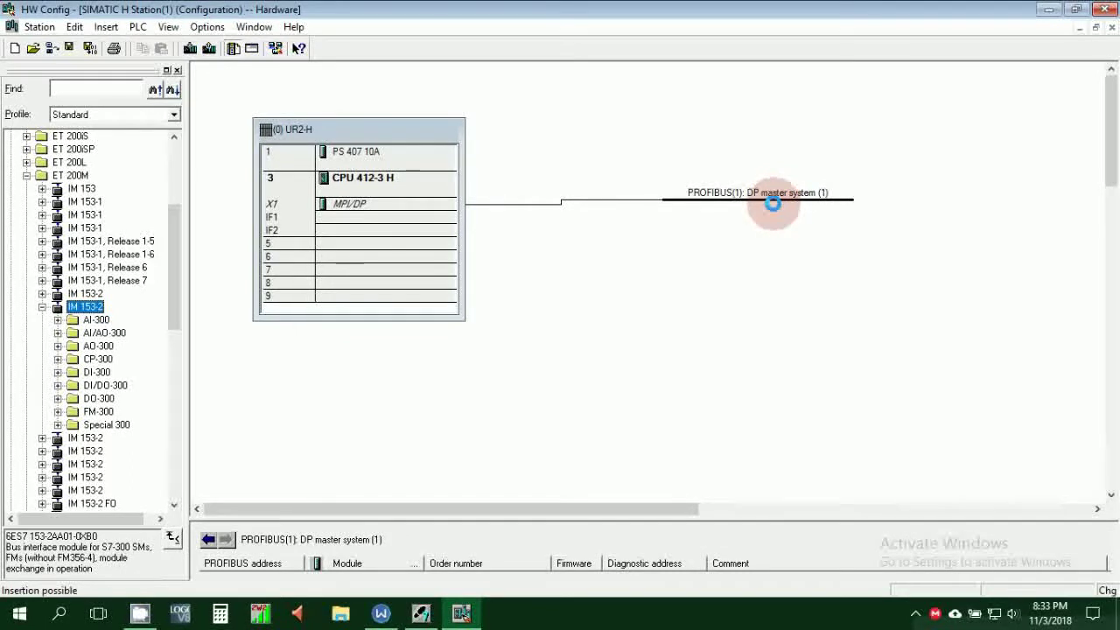
{"action": "left_click_drag", "start_coordinate": [770, 203], "coordinate": [770, 203]}
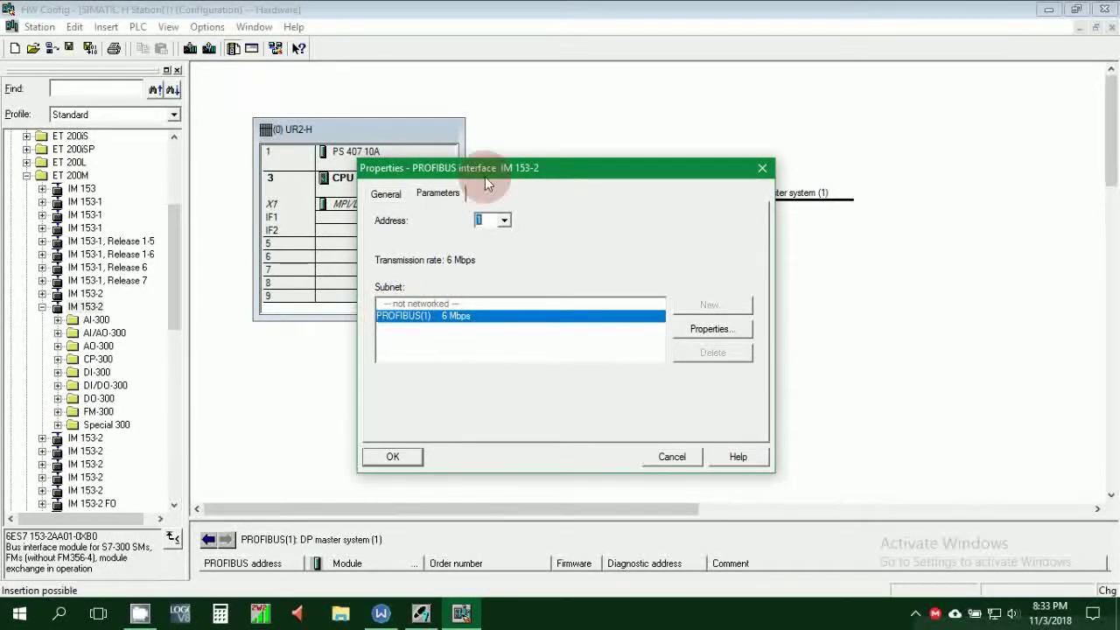
{"action": "left_click_drag", "start_coordinate": [699, 161], "coordinate": [650, 230]}
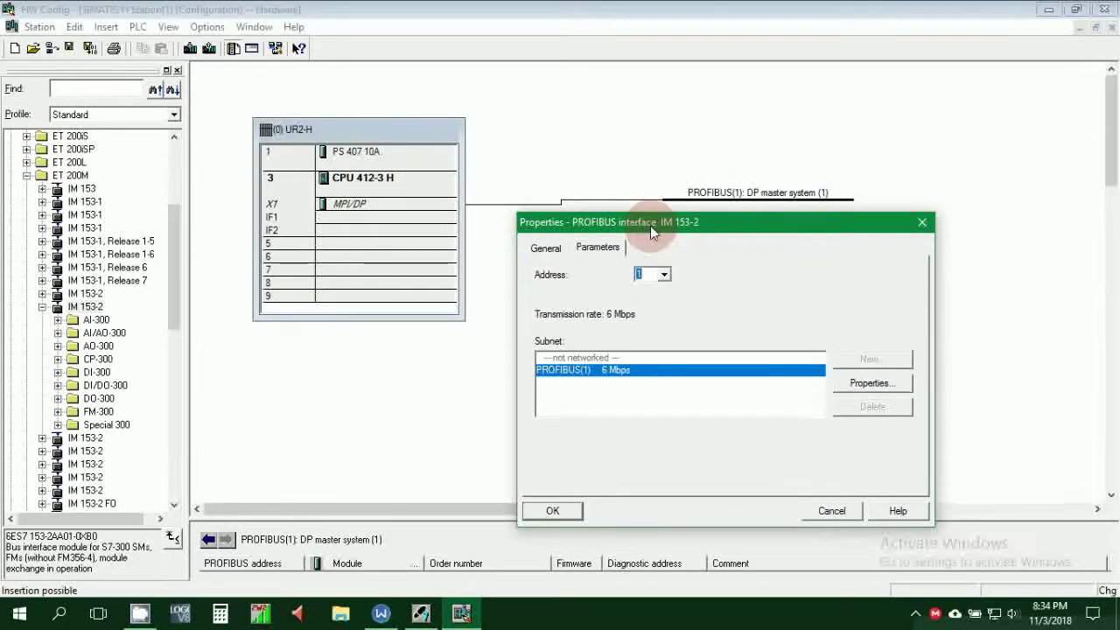
{"action": "left_click", "coordinate": [554, 511]}
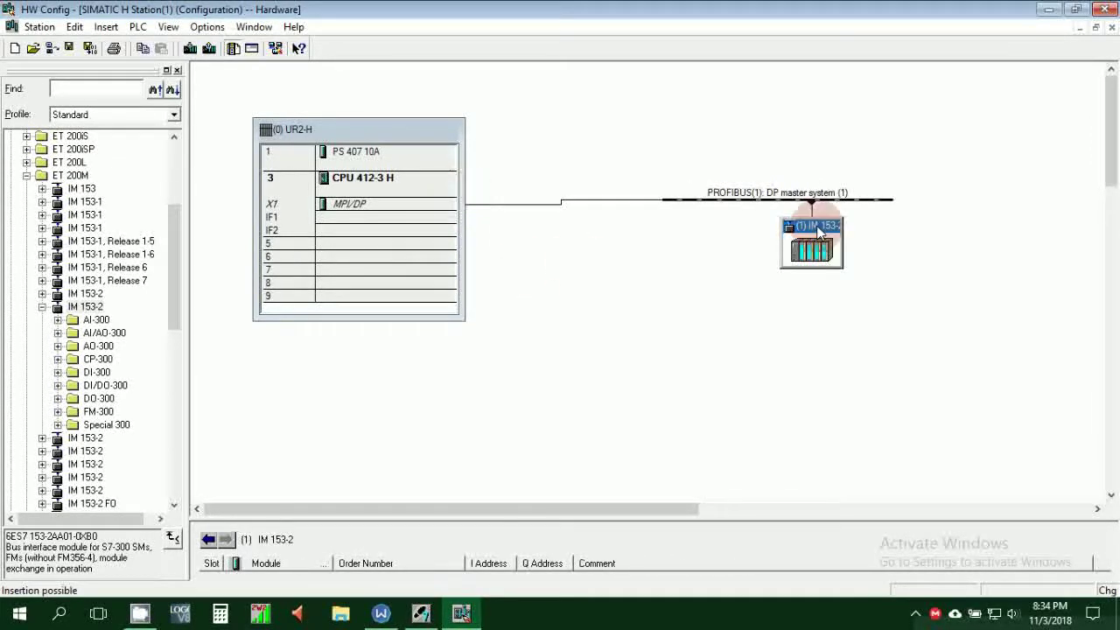
Move the IM 153-2 station closer to the rack, enlarge the module table and select slot 3 of the IM 153-2.
{"action": "left_click_drag", "start_coordinate": [820, 228], "coordinate": [723, 237]}
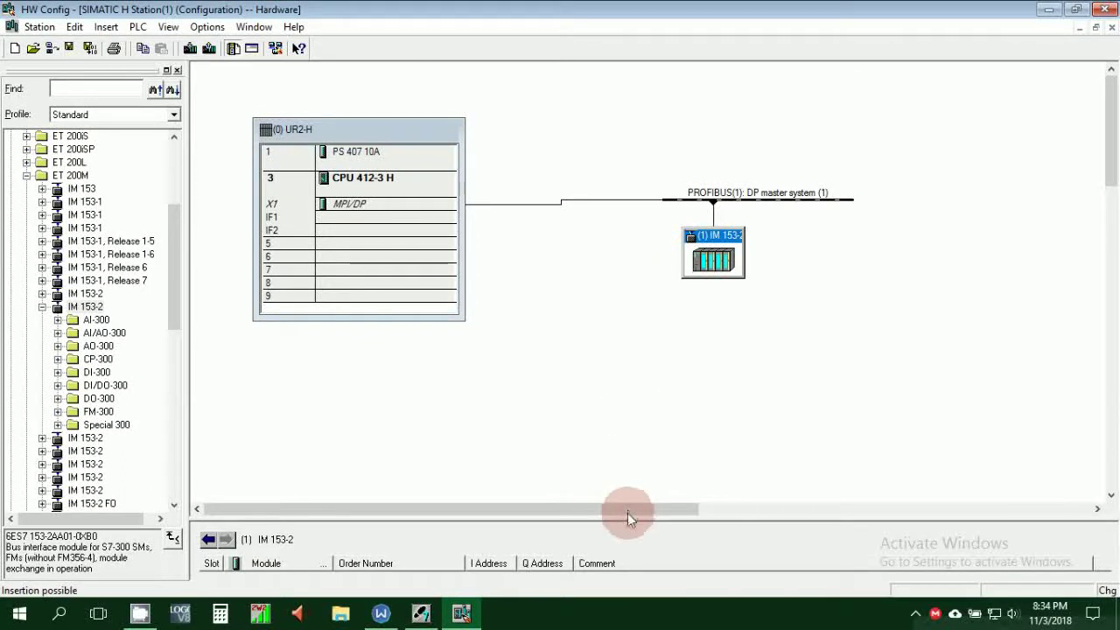
{"action": "left_click_drag", "start_coordinate": [627, 522], "coordinate": [586, 405]}
{"action": "left_click", "coordinate": [713, 261]}
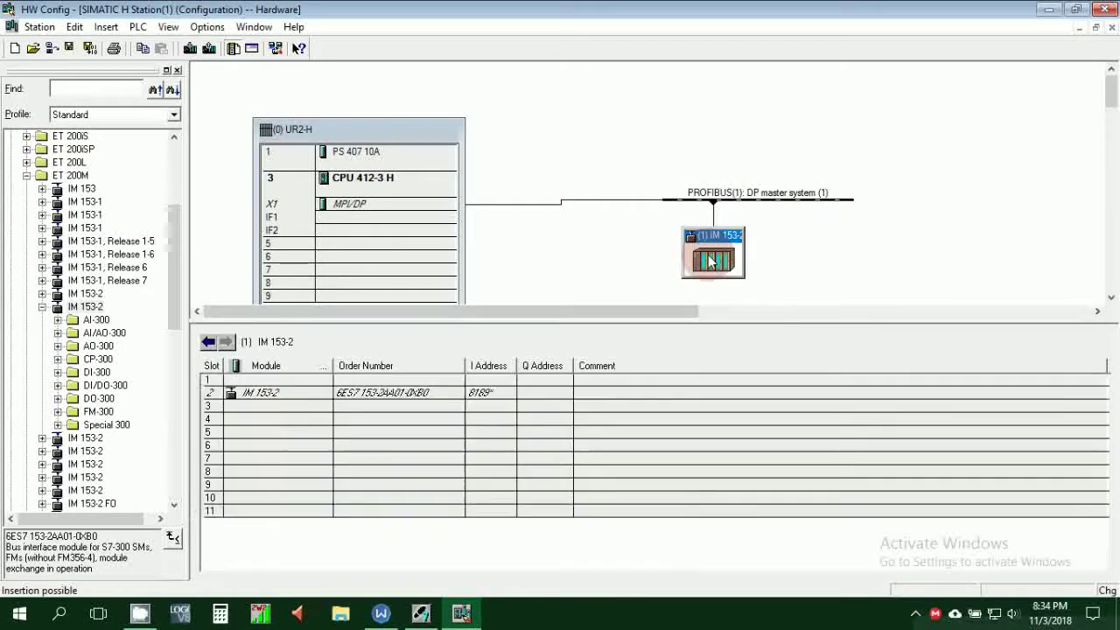
{"action": "left_click", "coordinate": [423, 407]}
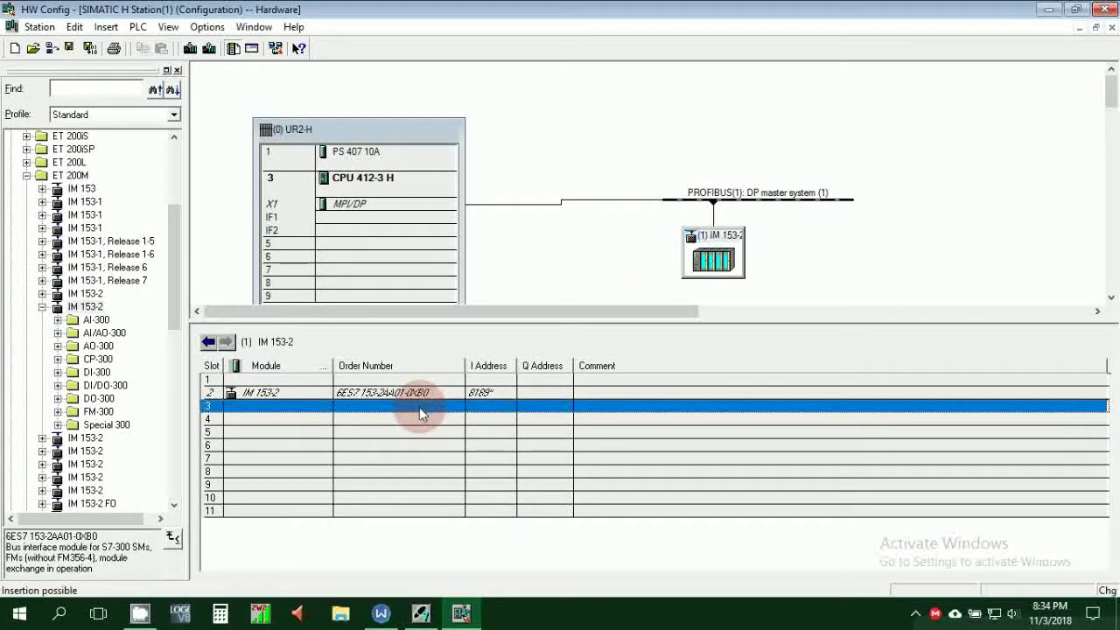
Collapse the ET 200M folder and the whole PROFIBUS DP branch of the hardware catalog.
{"action": "left_click", "coordinate": [39, 311]}
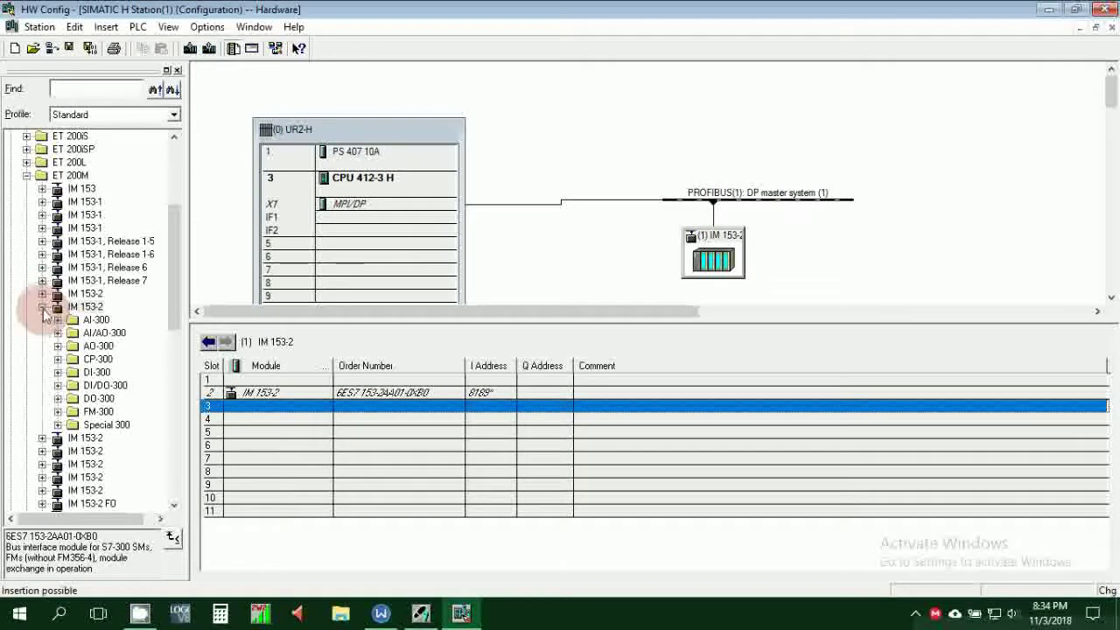
{"action": "left_click", "coordinate": [26, 176]}
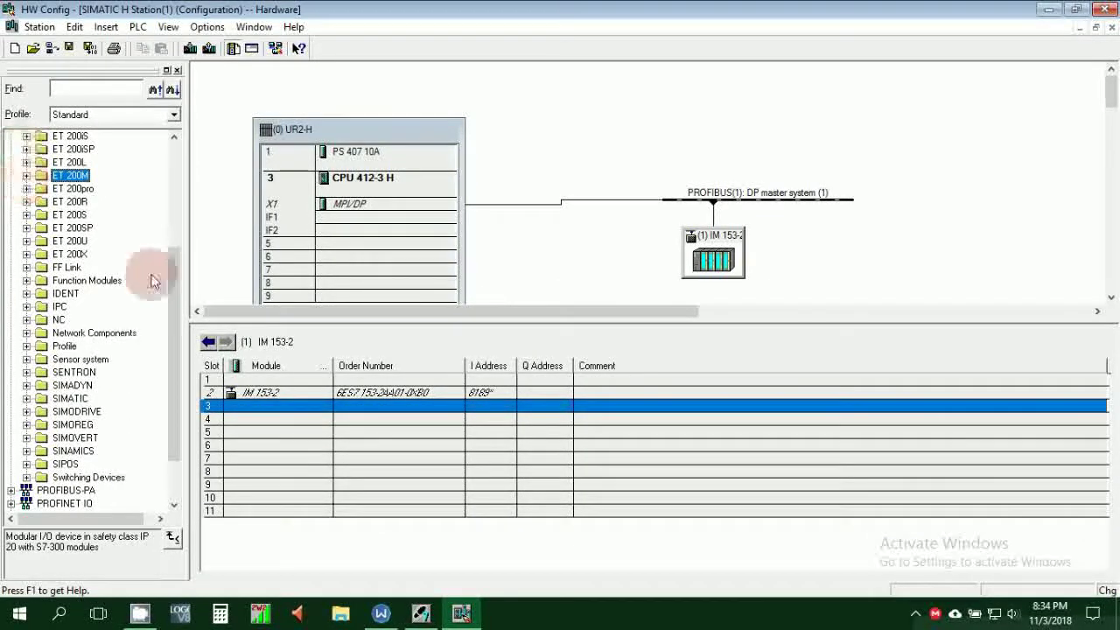
{"action": "left_click", "coordinate": [168, 156]}
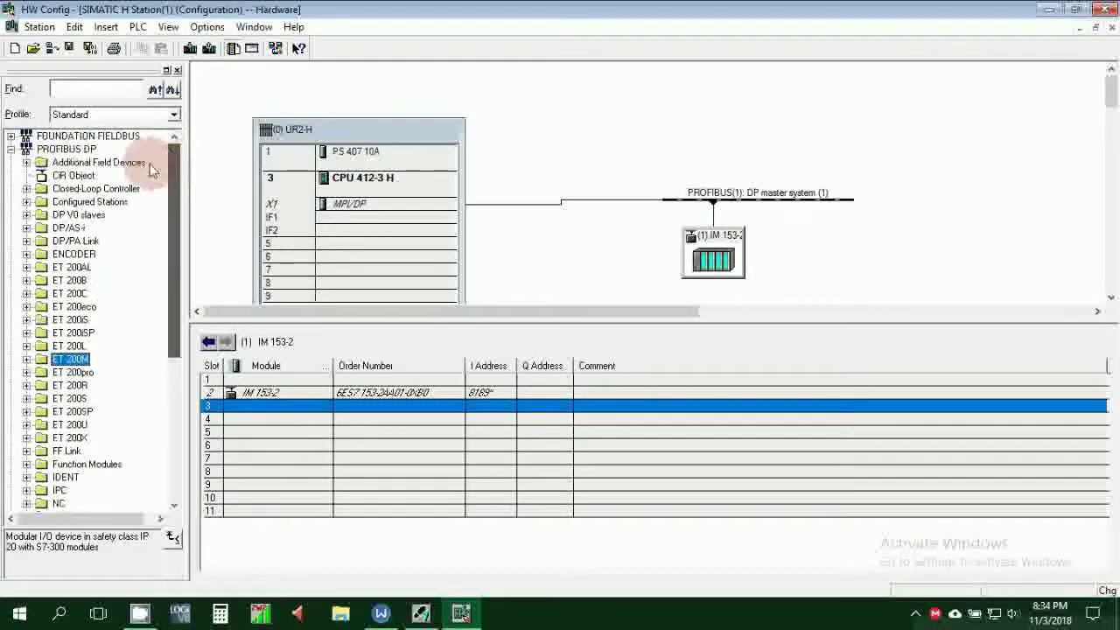
{"action": "left_click", "coordinate": [10, 153]}
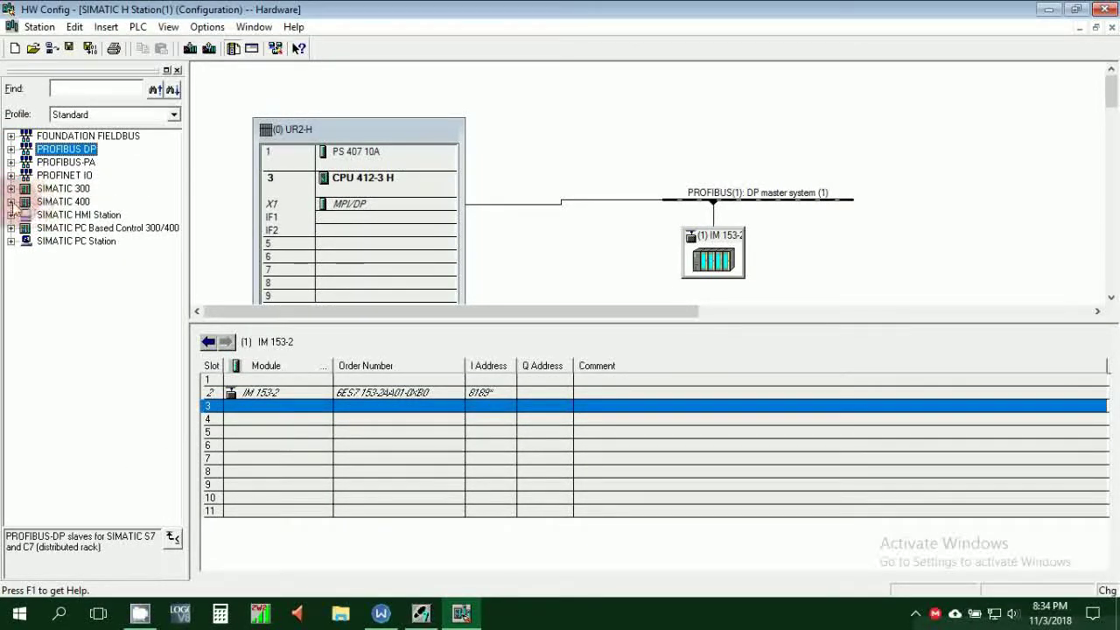
Examine which DI-400 digital input modules of the SIMATIC 400 catalog suit the IM 153-2 slots, and collapse the branch.
{"action": "left_click", "coordinate": [11, 201]}
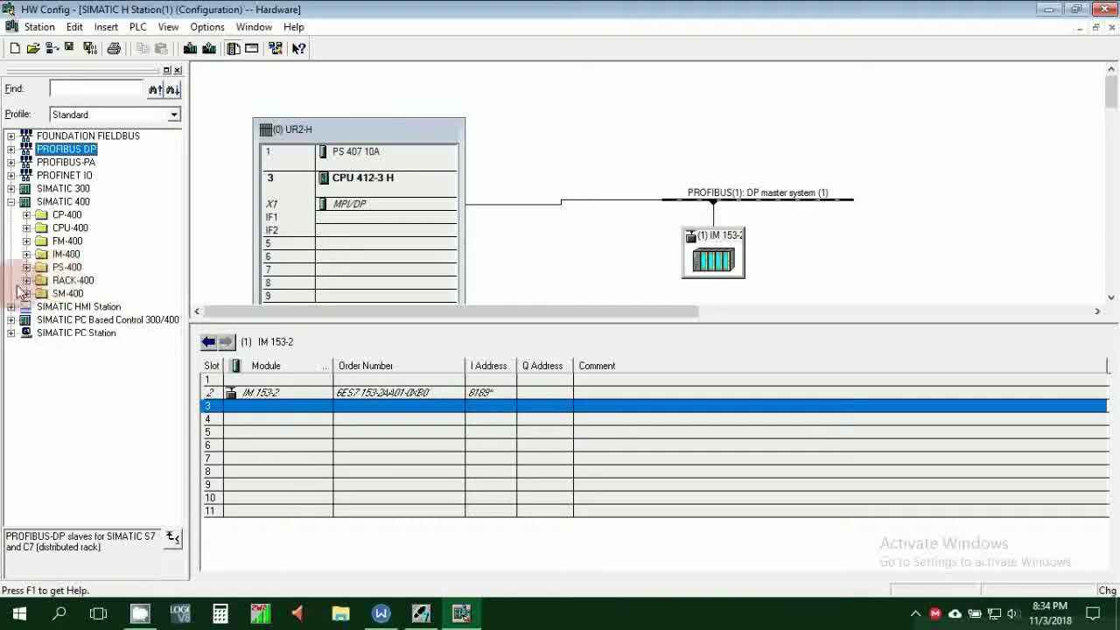
{"action": "left_click", "coordinate": [26, 294]}
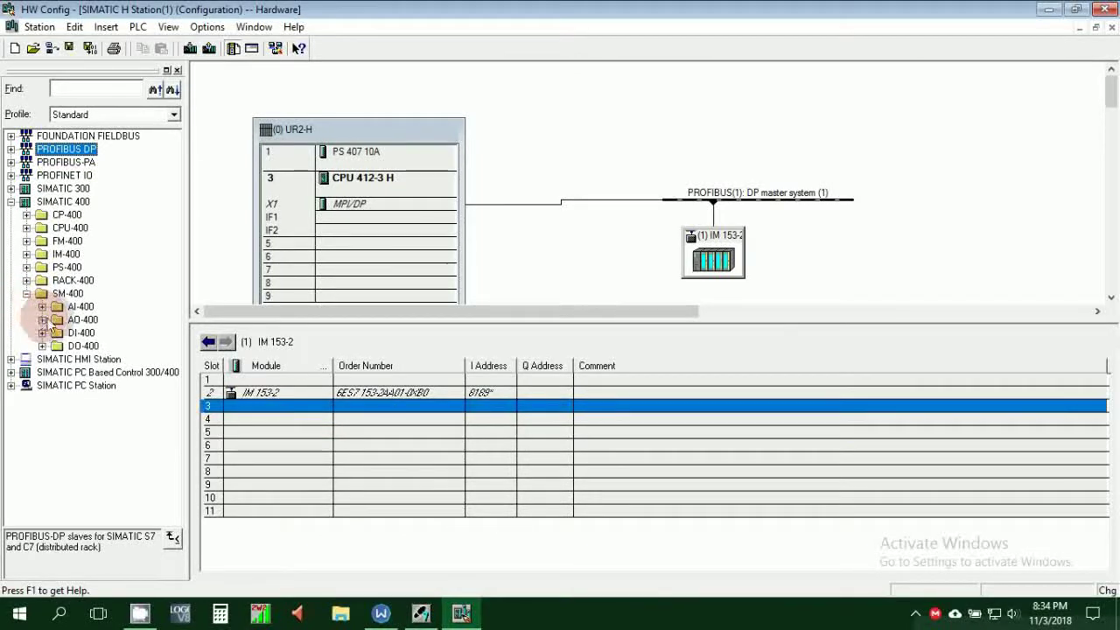
{"action": "left_click", "coordinate": [43, 333]}
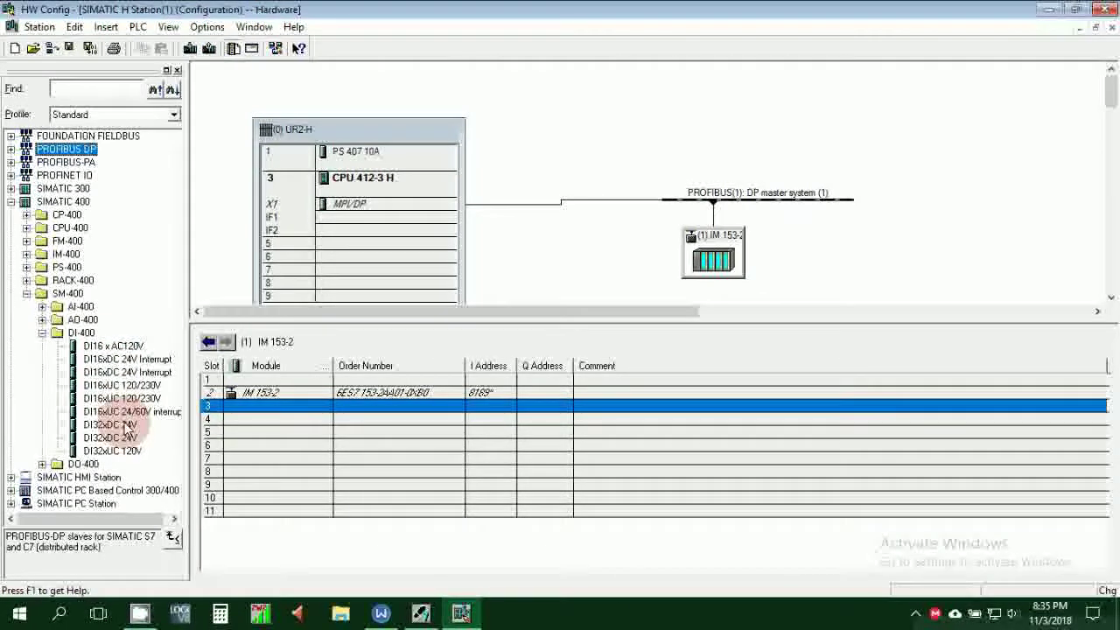
{"action": "mouse_move", "coordinate": [125, 429]}
{"action": "left_mouse_down"}
{"action": "mouse_move", "coordinate": [213, 408]}
{"action": "mouse_move", "coordinate": [388, 395]}
{"action": "mouse_move", "coordinate": [150, 429]}
{"action": "mouse_move", "coordinate": [137, 444]}
{"action": "left_mouse_up"}
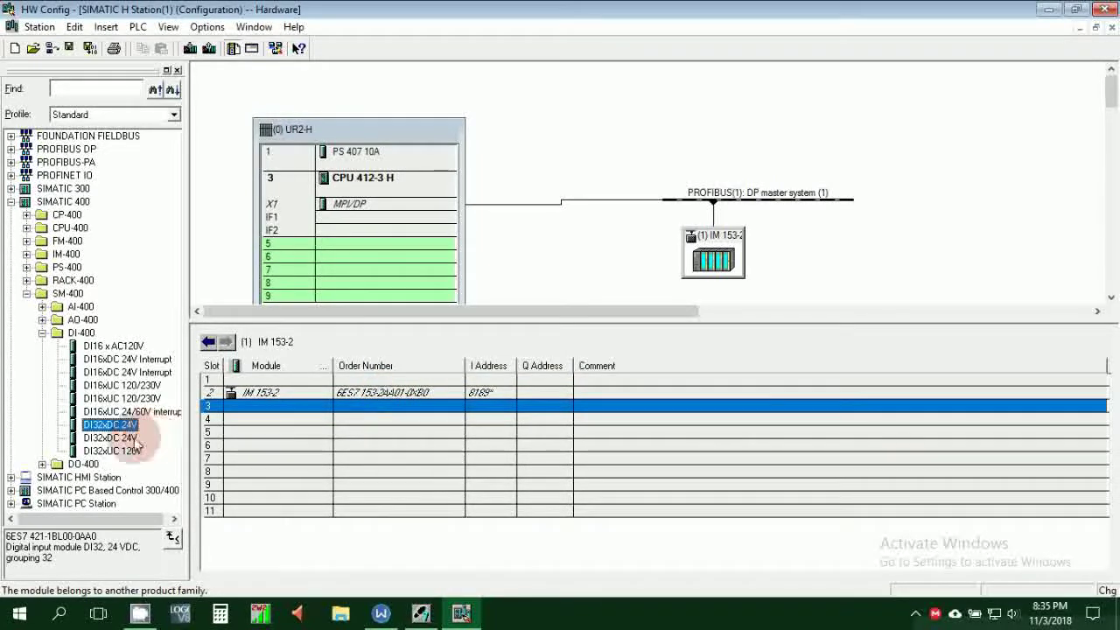
{"action": "left_click", "coordinate": [135, 441]}
{"action": "left_click", "coordinate": [131, 450]}
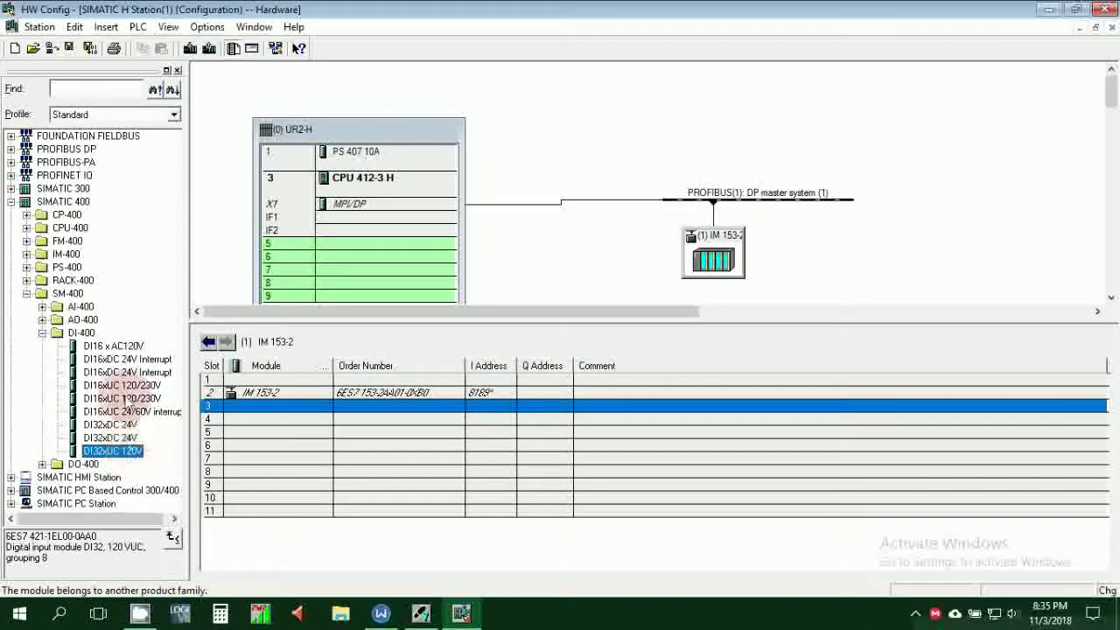
{"action": "left_click", "coordinate": [127, 383]}
{"action": "left_click", "coordinate": [131, 359]}
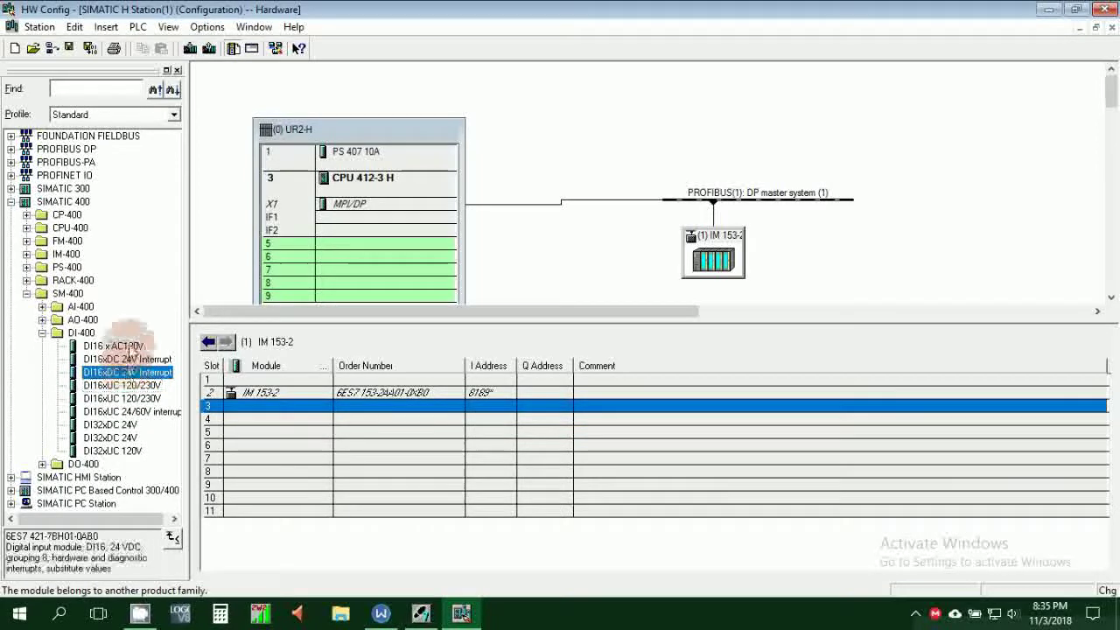
{"action": "left_click", "coordinate": [105, 345]}
{"action": "left_click", "coordinate": [42, 334]}
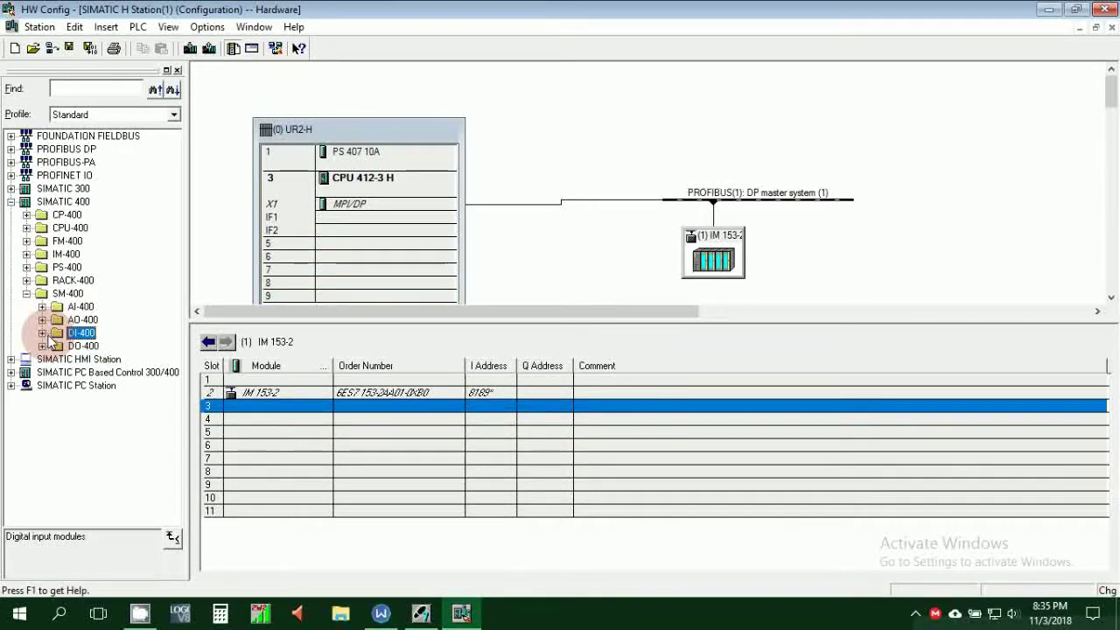
{"action": "left_click", "coordinate": [27, 293]}
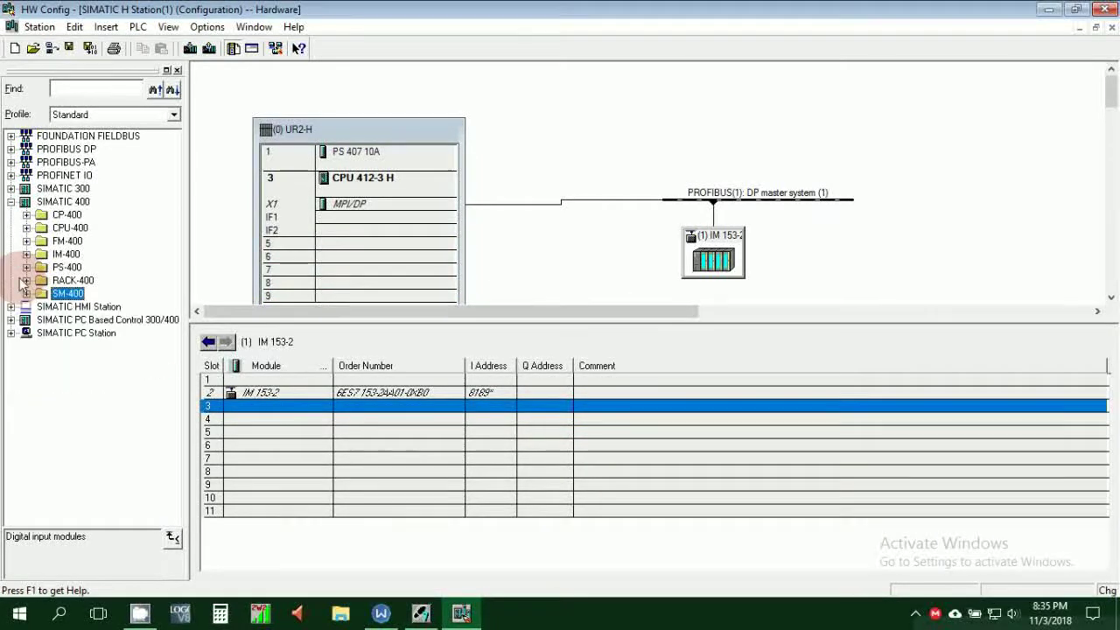
{"action": "left_click", "coordinate": [11, 201]}
Insert the SM 321 DI16xDC48-125V digital input module (6ES7 321-1CH80-0AA0) from SIMATIC 300 into slot 4 of the IM 153-2.
{"action": "left_click", "coordinate": [11, 188]}
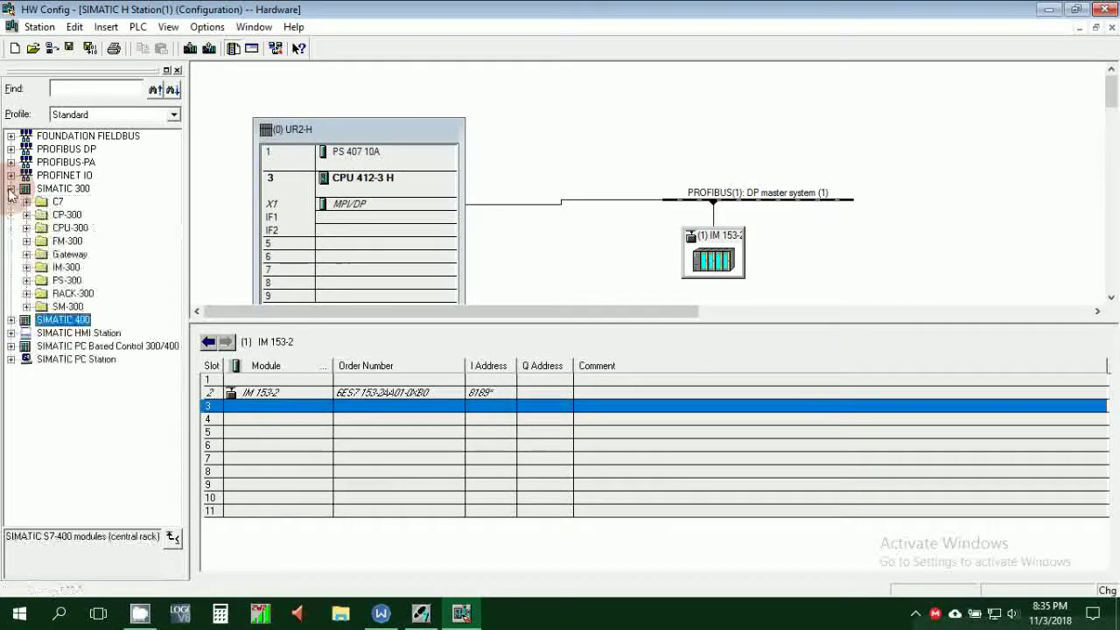
{"action": "left_click", "coordinate": [27, 306]}
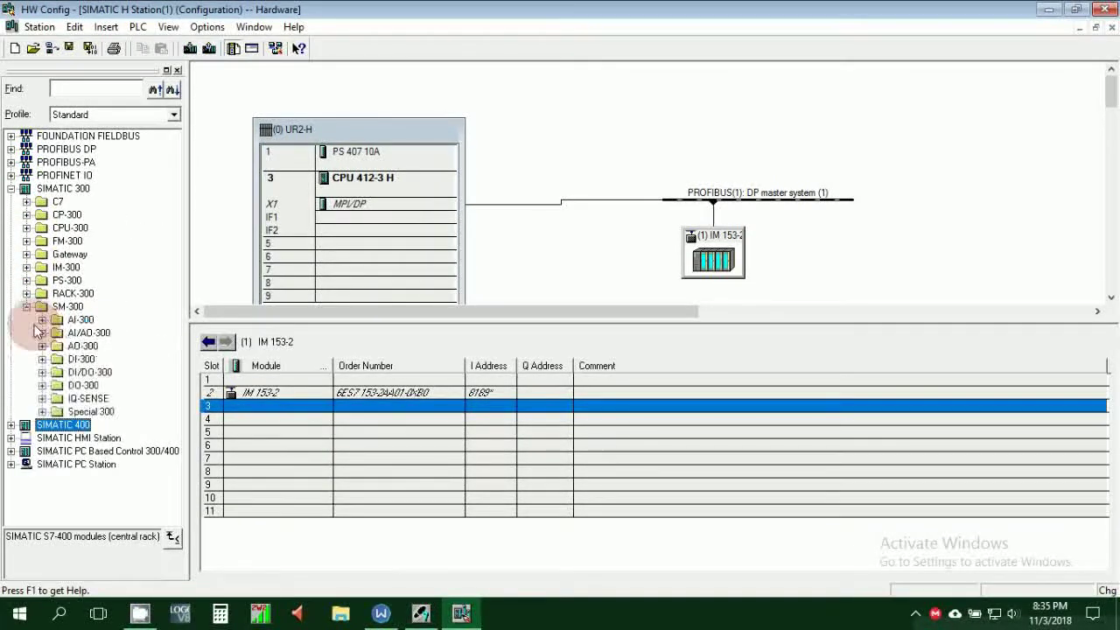
{"action": "left_click", "coordinate": [42, 359]}
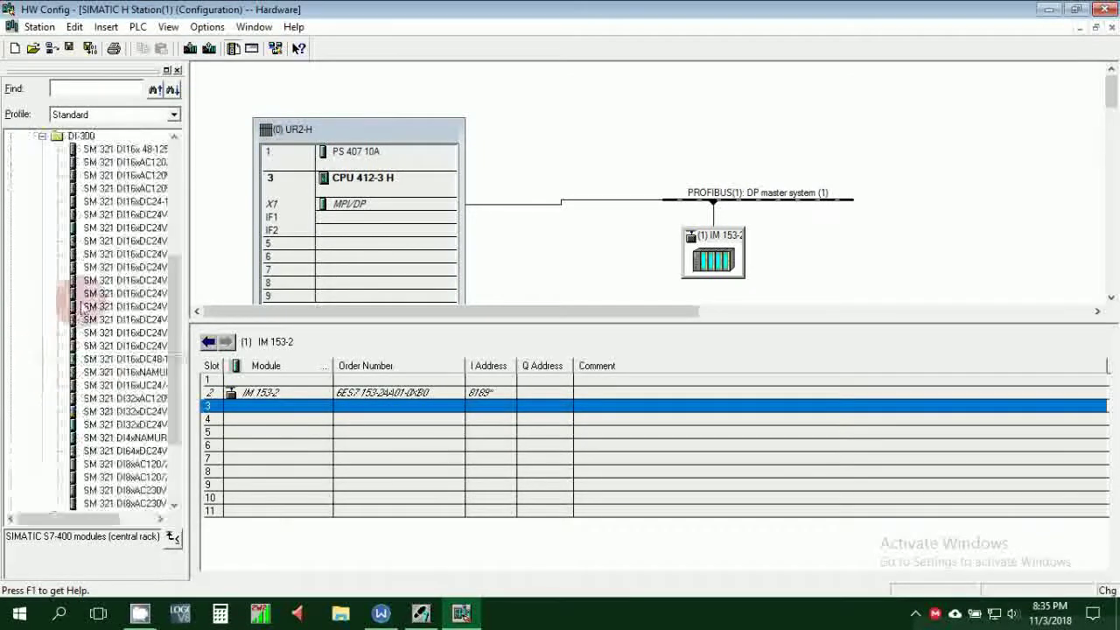
{"action": "left_click_drag", "start_coordinate": [114, 148], "coordinate": [383, 419]}
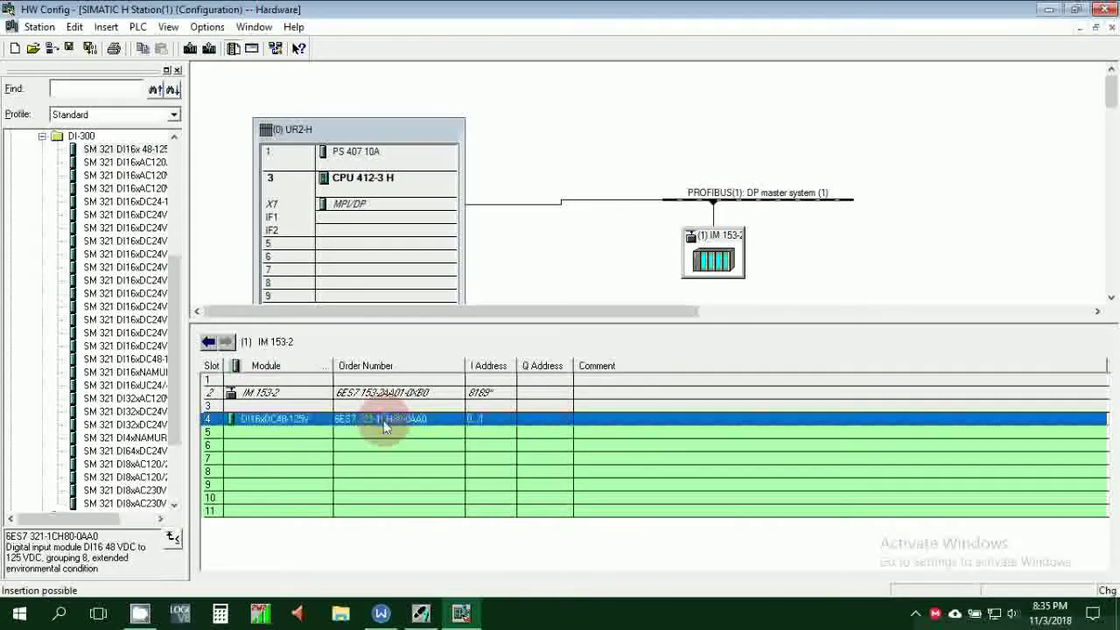
Insert the SM 331 AI2x12Bit analog input module (6ES7 331-7KB01-0AB0) from AI-300 into slot 5 of the IM 153-2.
{"action": "left_click", "coordinate": [41, 136]}
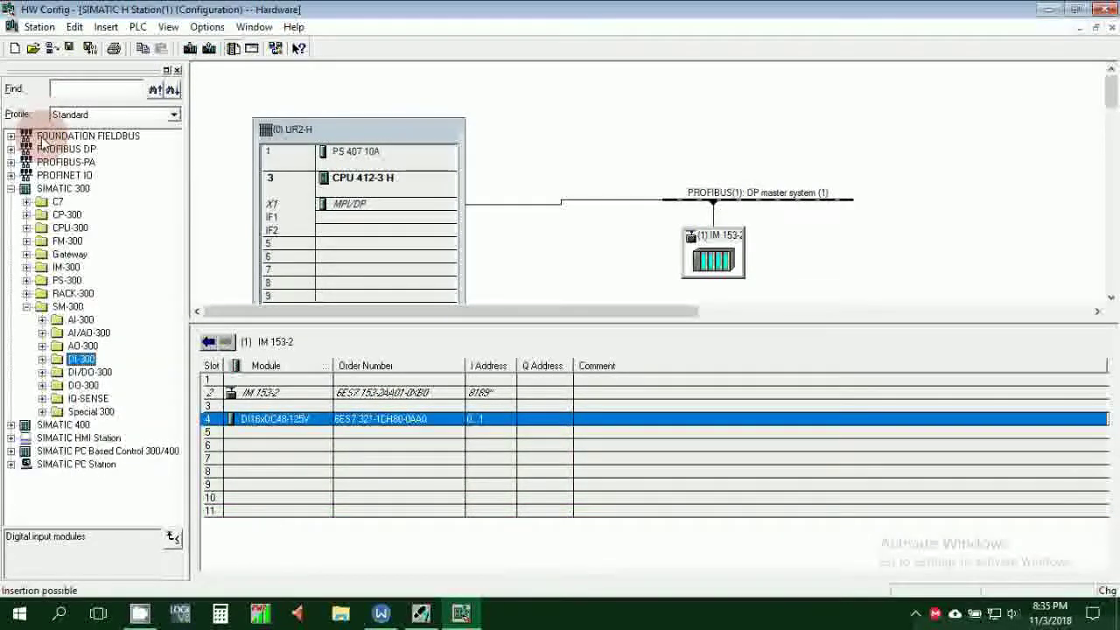
{"action": "left_click", "coordinate": [41, 320]}
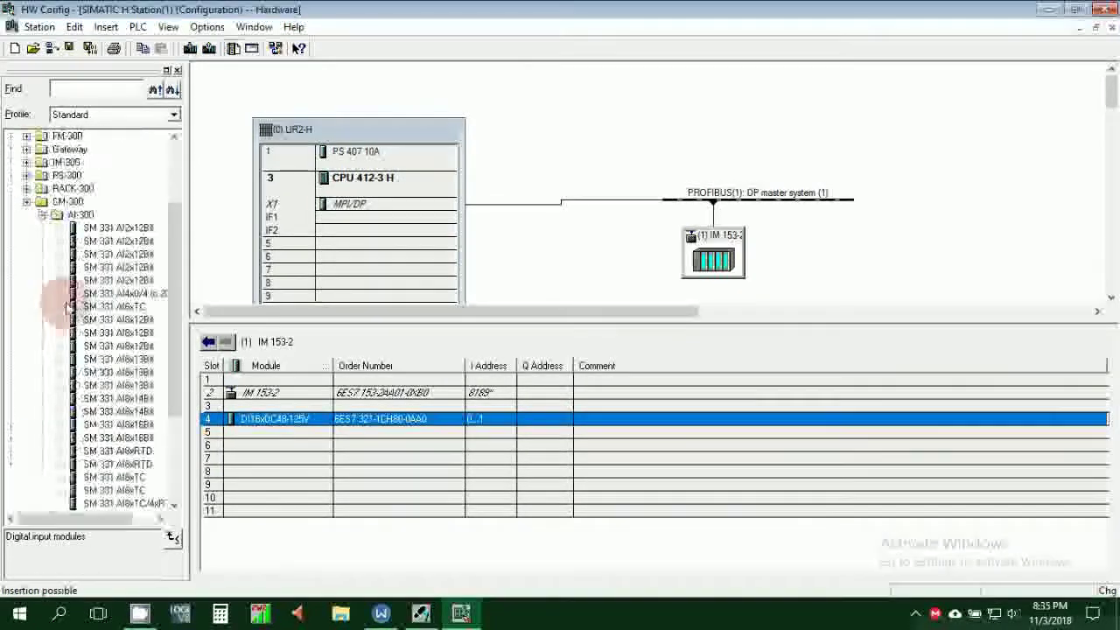
{"action": "left_click_drag", "start_coordinate": [118, 227], "coordinate": [313, 420]}
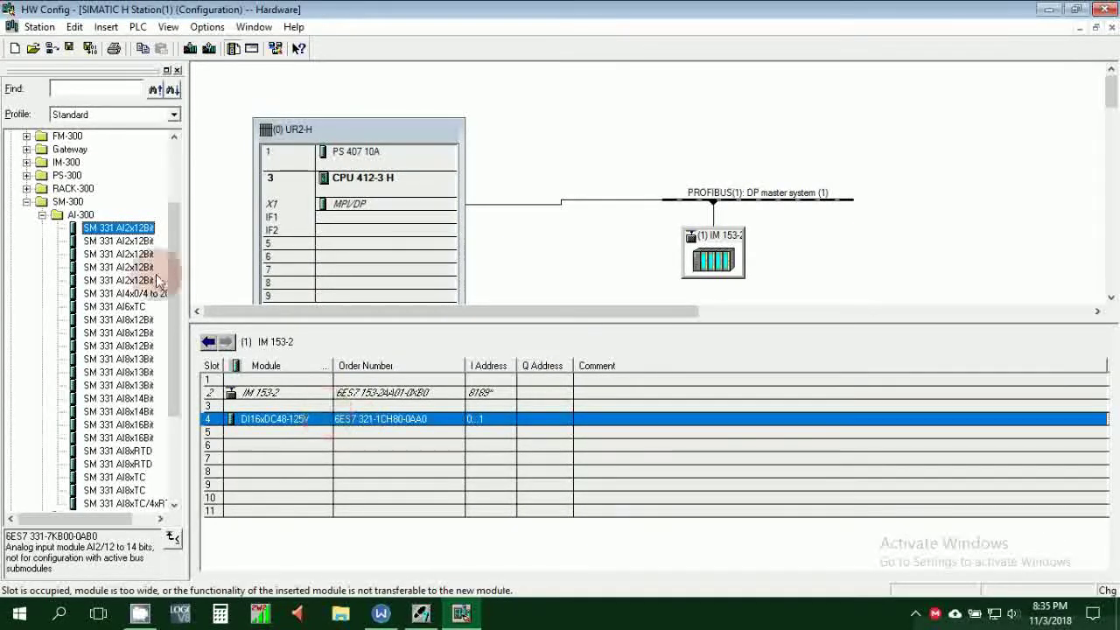
{"action": "left_click", "coordinate": [117, 242]}
{"action": "left_click_drag", "start_coordinate": [114, 249], "coordinate": [352, 432]}
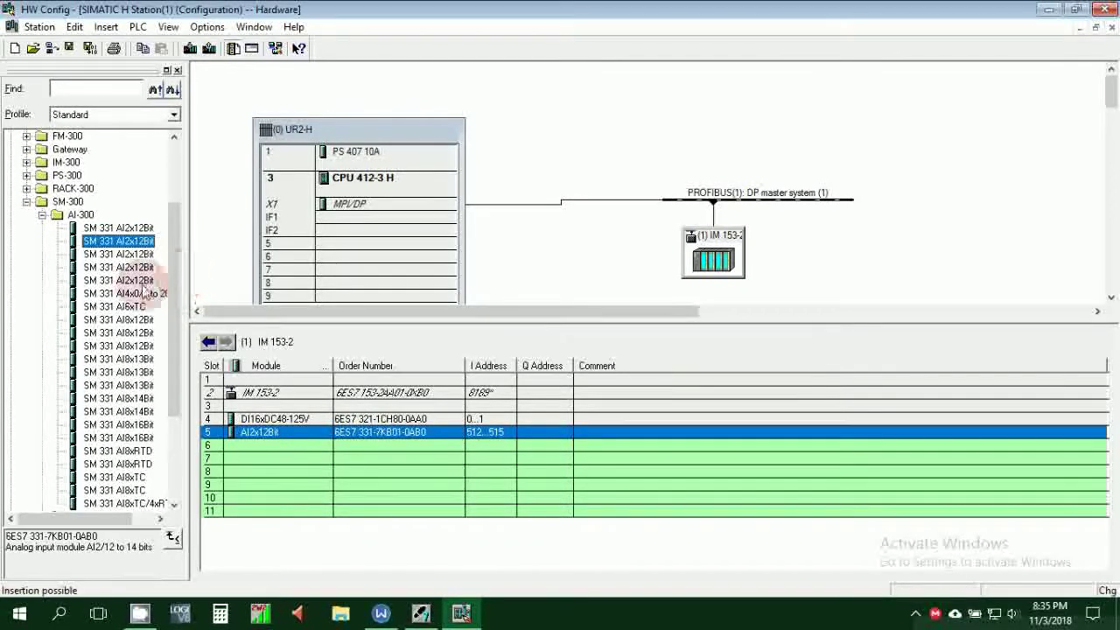
Try to insert the SM 332 AO2x12Bit analog output module (6ES7 332-5HB00-0AB0) from AO-300 into the IM 153-2.
{"action": "left_click", "coordinate": [42, 215]}
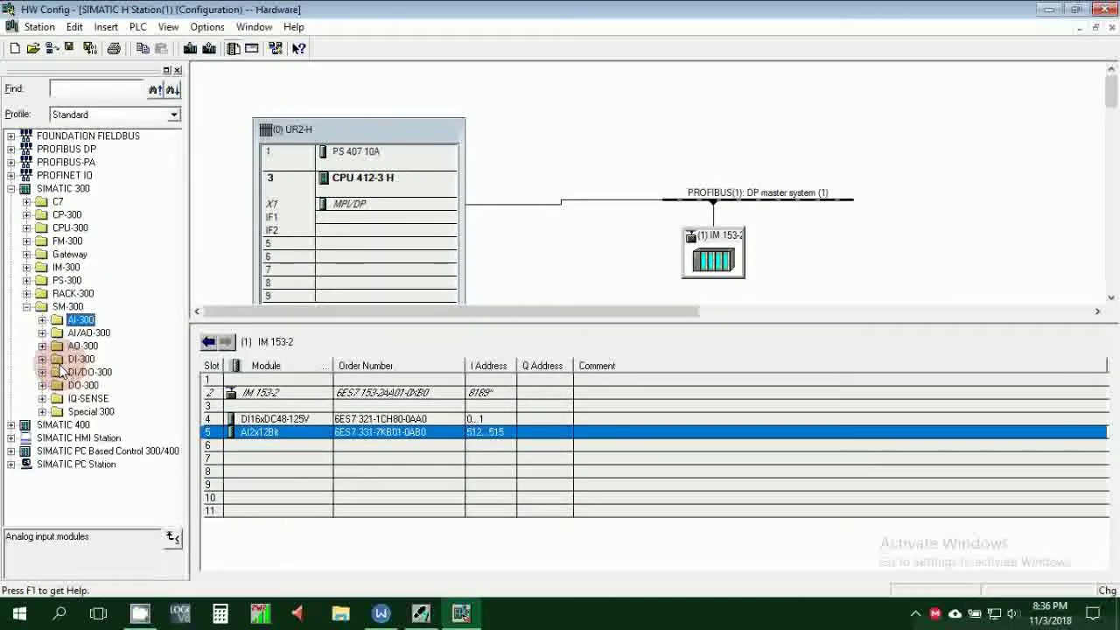
{"action": "left_click", "coordinate": [42, 346]}
{"action": "left_click_drag", "start_coordinate": [88, 366], "coordinate": [393, 453]}
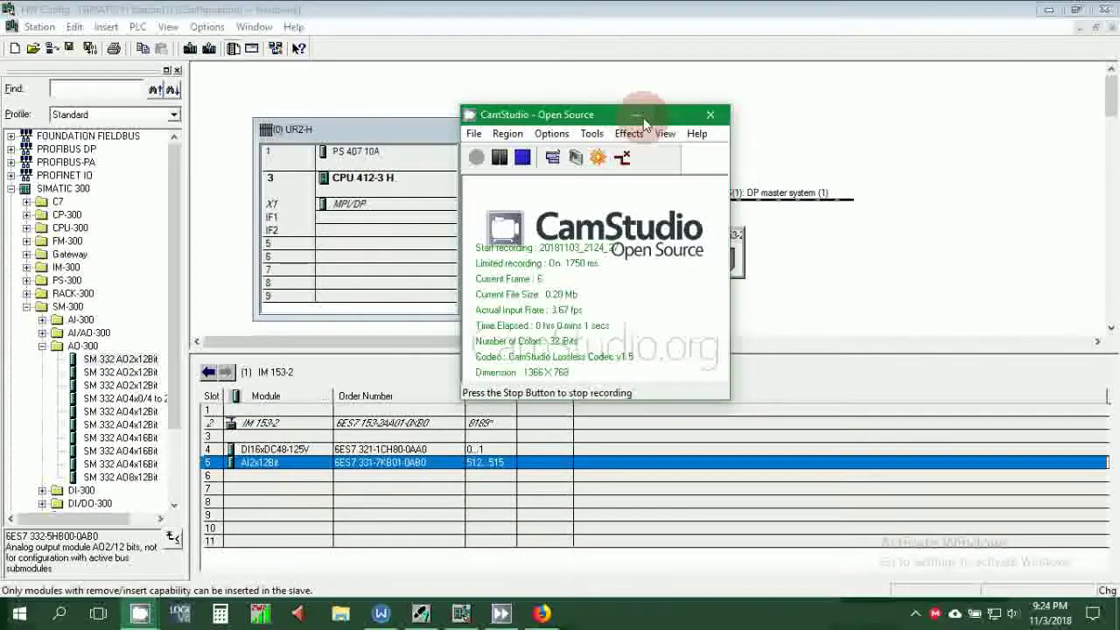
{"action": "left_click", "coordinate": [640, 117]}
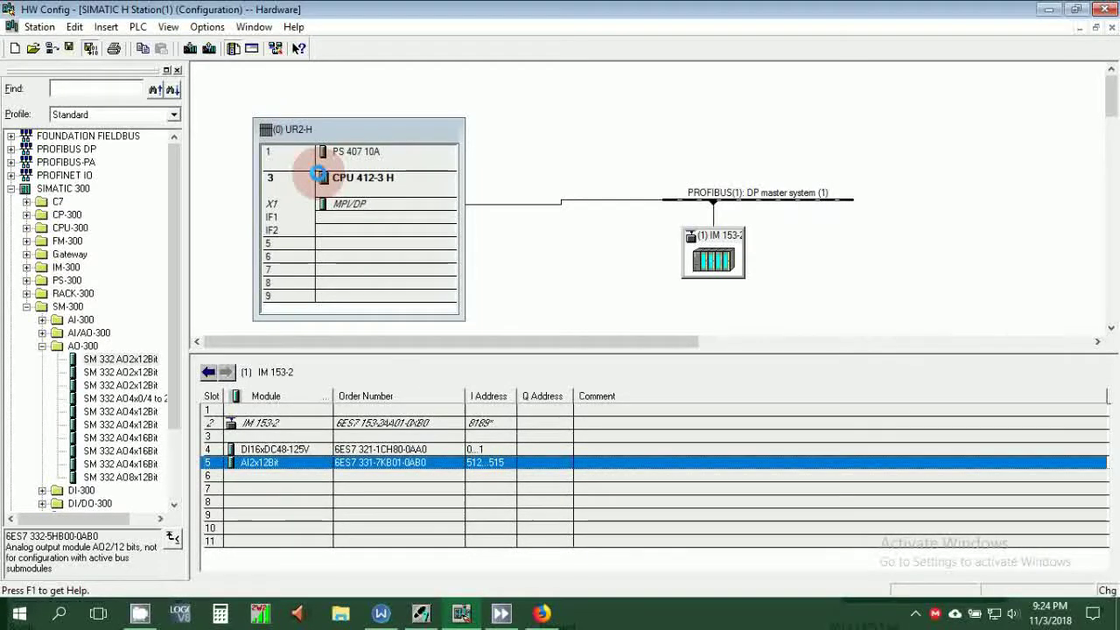
Save and compile the hardware configuration, review the detailed list of consistency messages and close it.
{"action": "key", "text": "ctrl+s"}
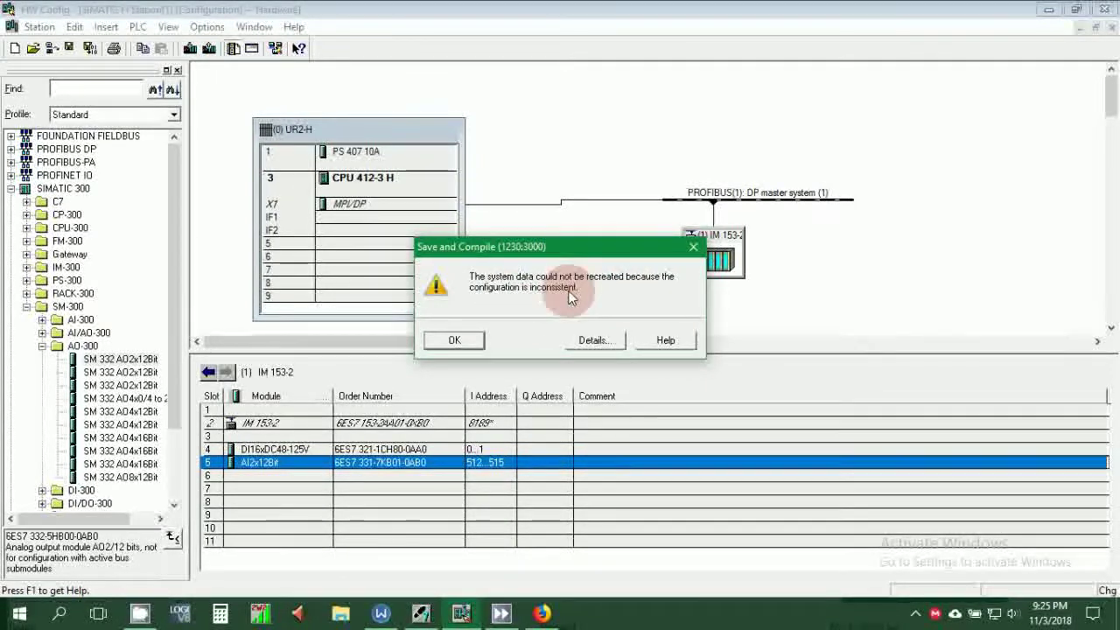
{"action": "left_click", "coordinate": [595, 341]}
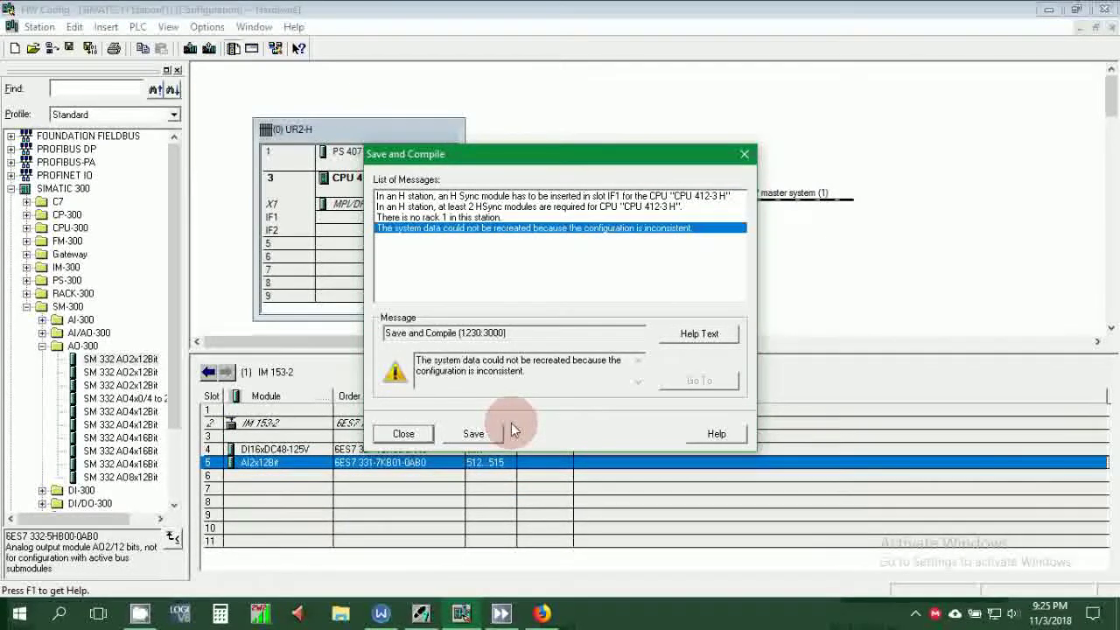
{"action": "left_click", "coordinate": [413, 434]}
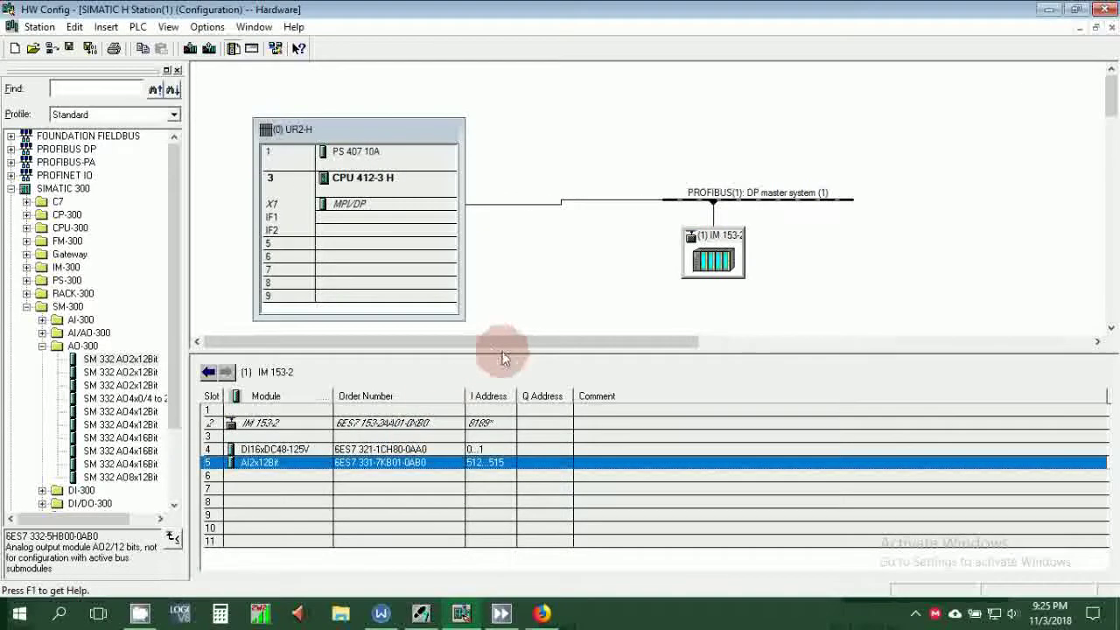
Copy the UR2-H rack (0) with its modules and paste it into the station as a second rack.
{"action": "left_click_drag", "start_coordinate": [508, 353], "coordinate": [472, 580]}
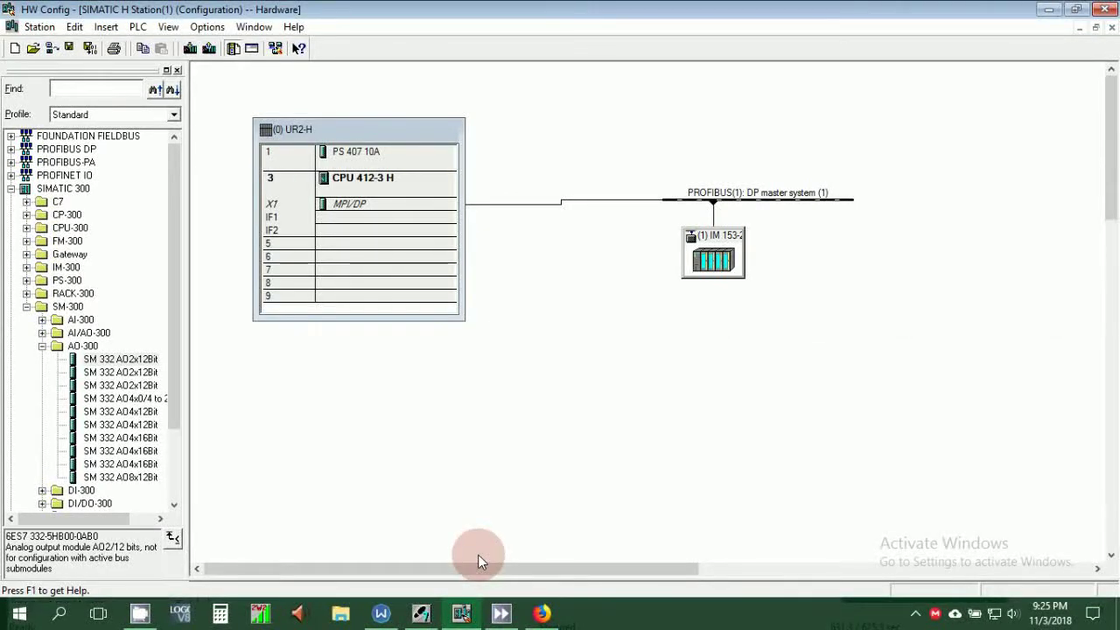
{"action": "right_click", "coordinate": [425, 137]}
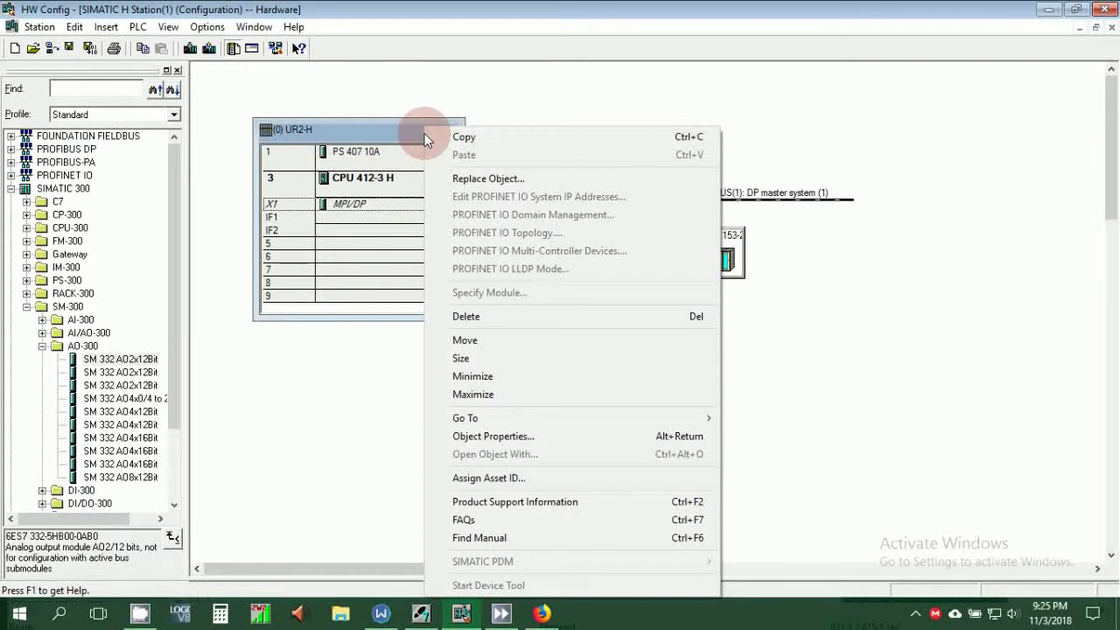
{"action": "left_click", "coordinate": [449, 136]}
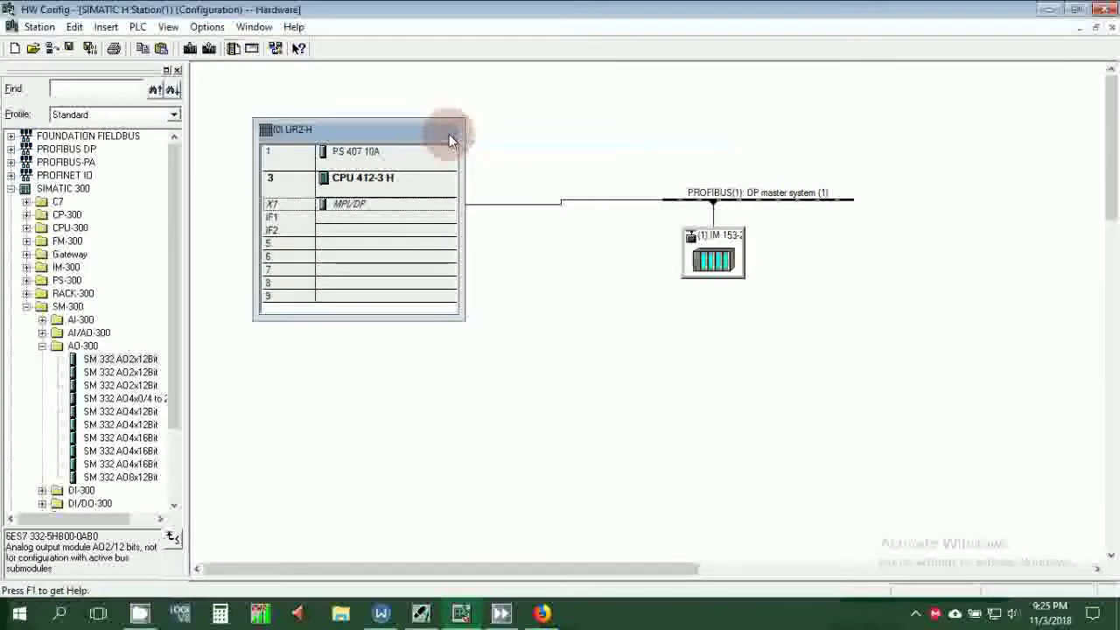
{"action": "right_click", "coordinate": [322, 368]}
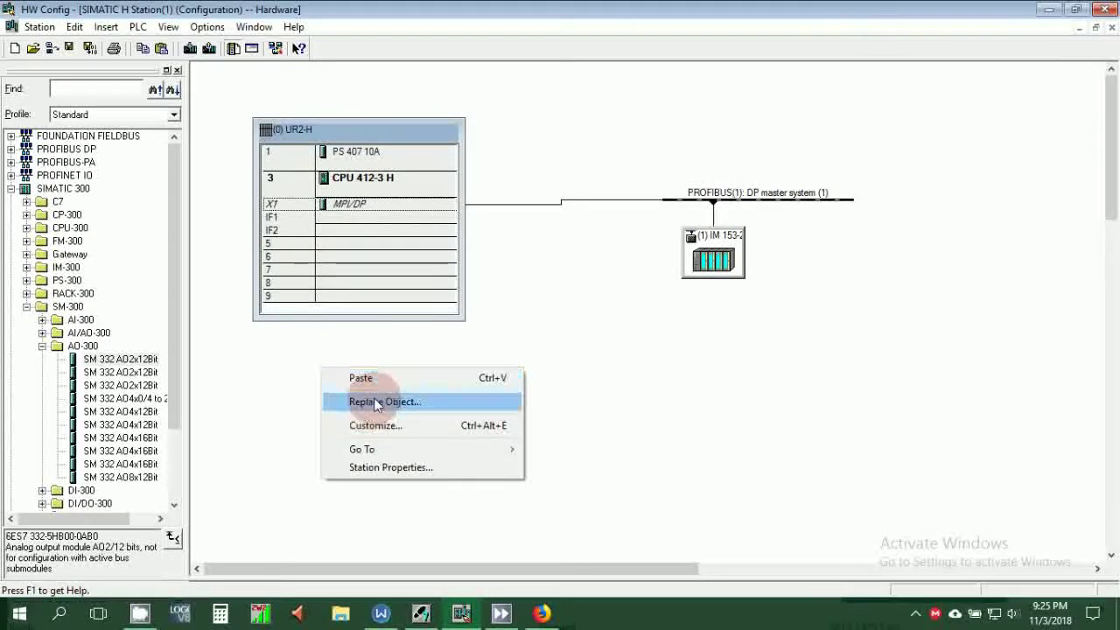
{"action": "left_click", "coordinate": [377, 386]}
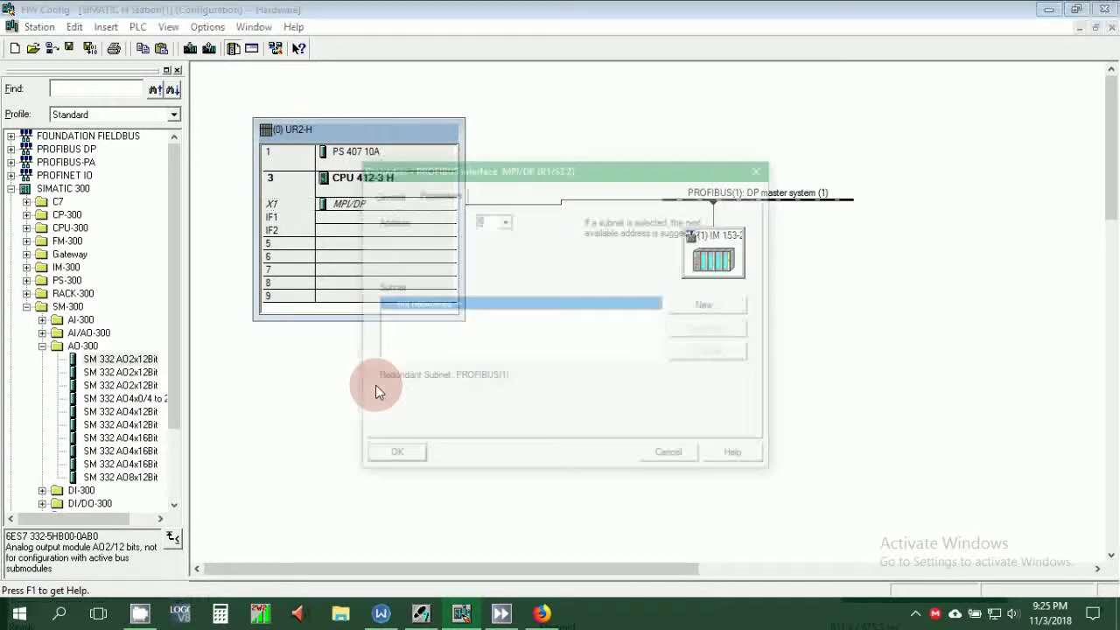
Create the subnet PROFIBUS(2) with a 6 Mbps transmission rate for the pasted rack's MPI/DP interface and assign it.
{"action": "left_click", "coordinate": [709, 306]}
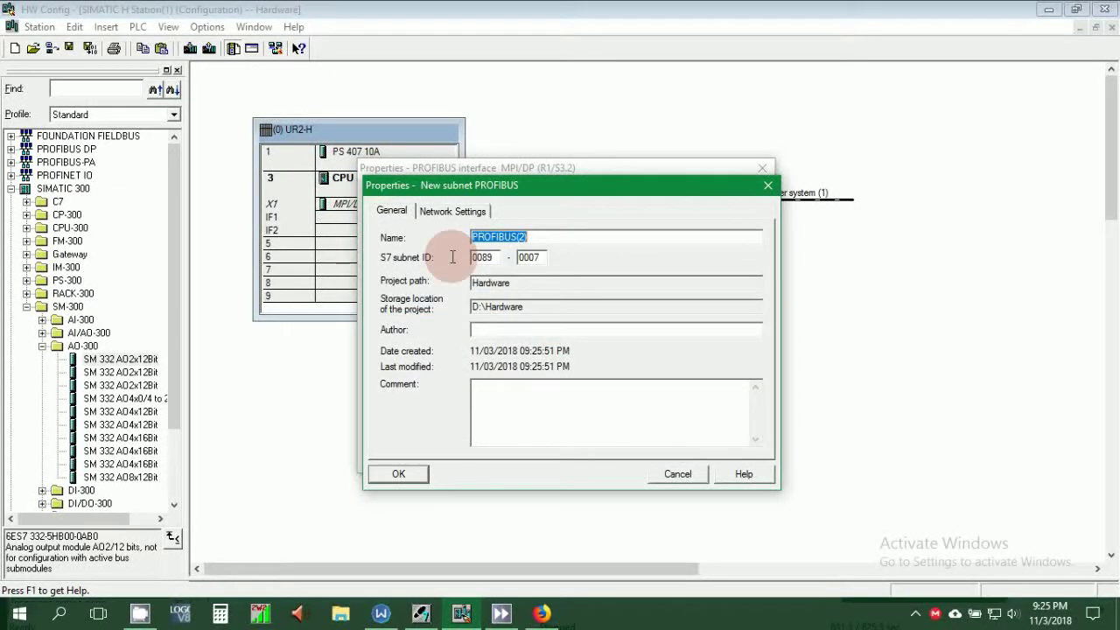
{"action": "left_click", "coordinate": [453, 211]}
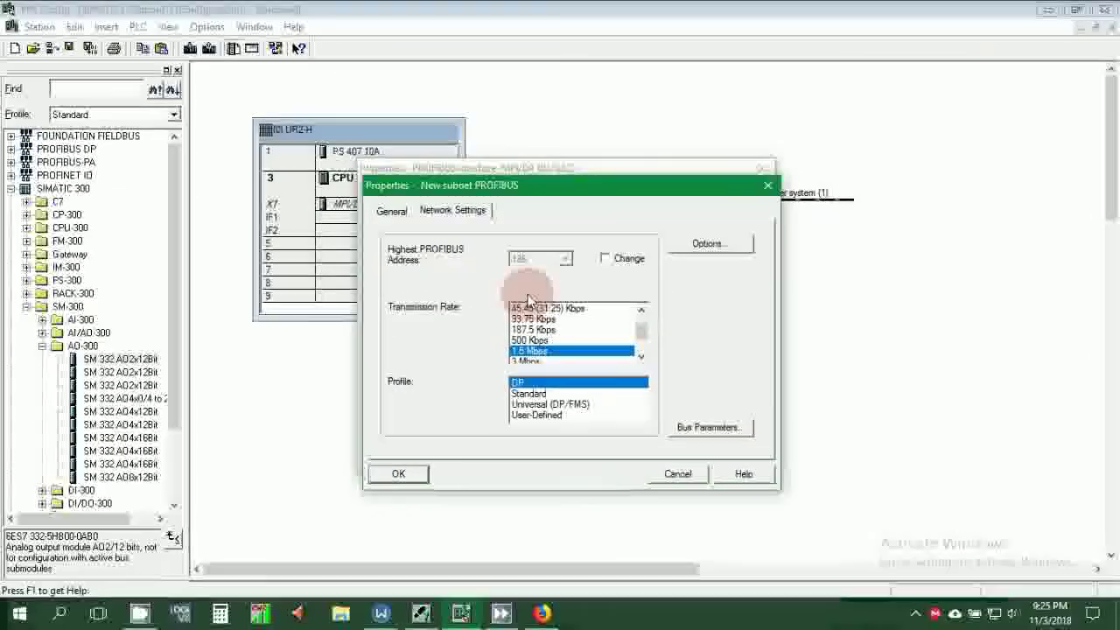
{"action": "left_click_drag", "start_coordinate": [639, 342], "coordinate": [641, 332]}
{"action": "left_click", "coordinate": [641, 355]}
{"action": "left_click", "coordinate": [641, 356]}
{"action": "left_click", "coordinate": [641, 356]}
{"action": "left_click", "coordinate": [640, 355]}
{"action": "left_click", "coordinate": [641, 357]}
{"action": "left_click", "coordinate": [574, 339]}
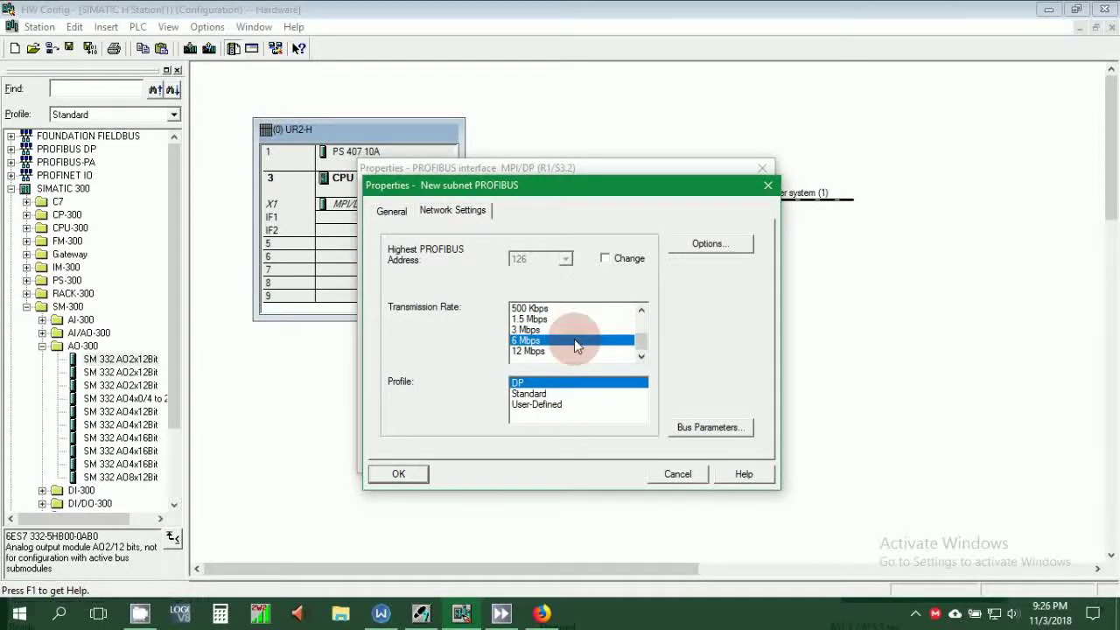
{"action": "left_click", "coordinate": [417, 479]}
{"action": "left_click", "coordinate": [406, 459]}
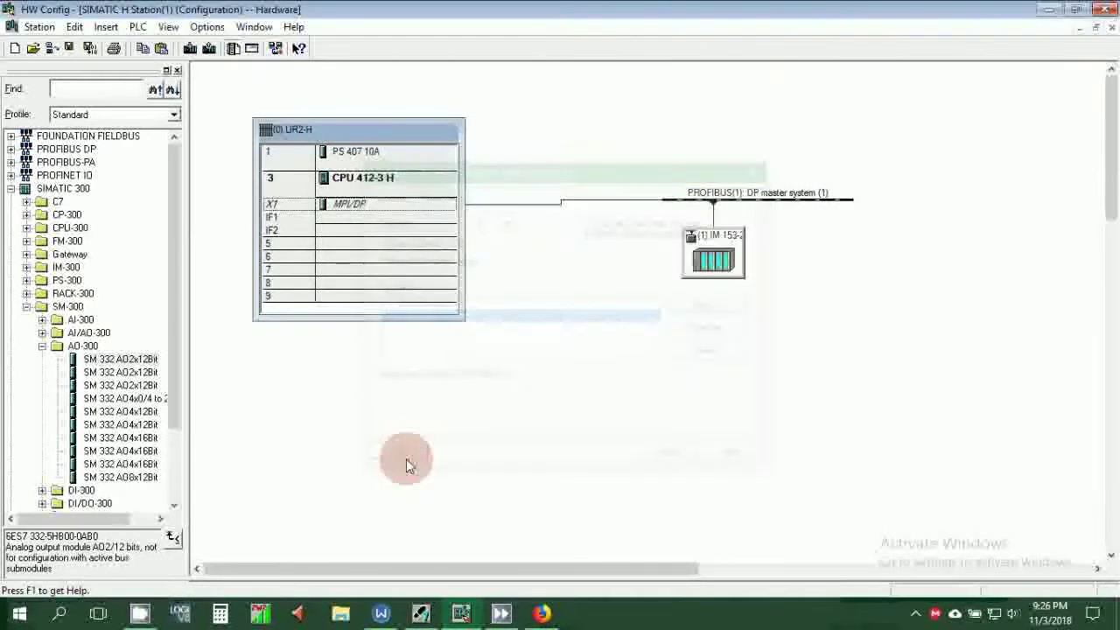
Place rack (1) directly below rack (0) and position the PROFIBUS(2) DP master system line beneath the PROFIBUS(1) line.
{"action": "left_click", "coordinate": [378, 205]}
{"action": "left_click_drag", "start_coordinate": [378, 205], "coordinate": [354, 326]}
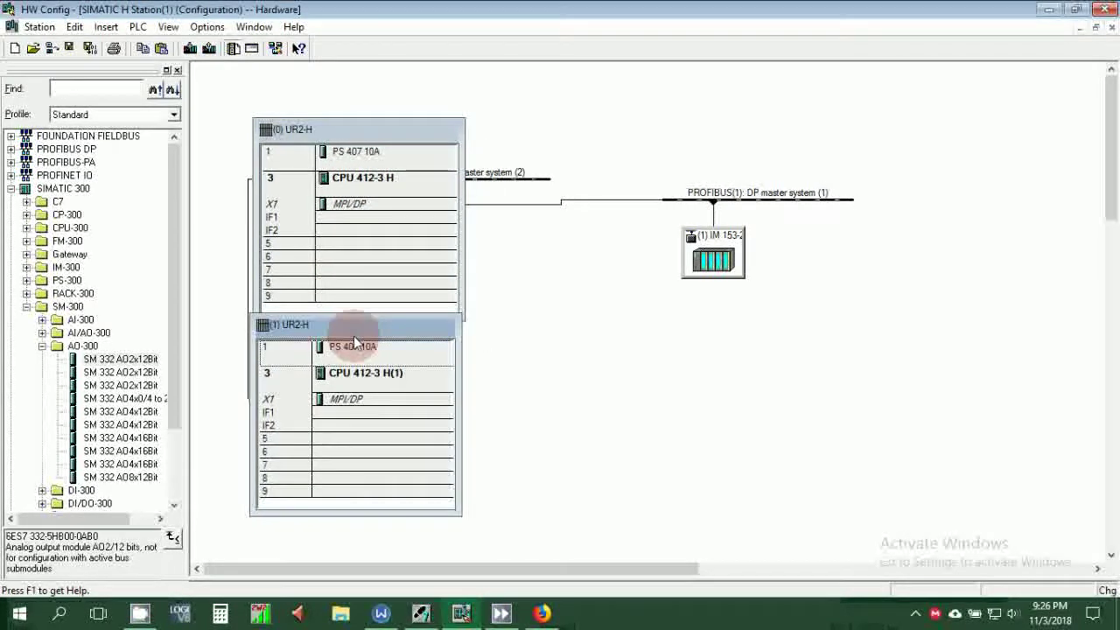
{"action": "double_click", "coordinate": [394, 401]}
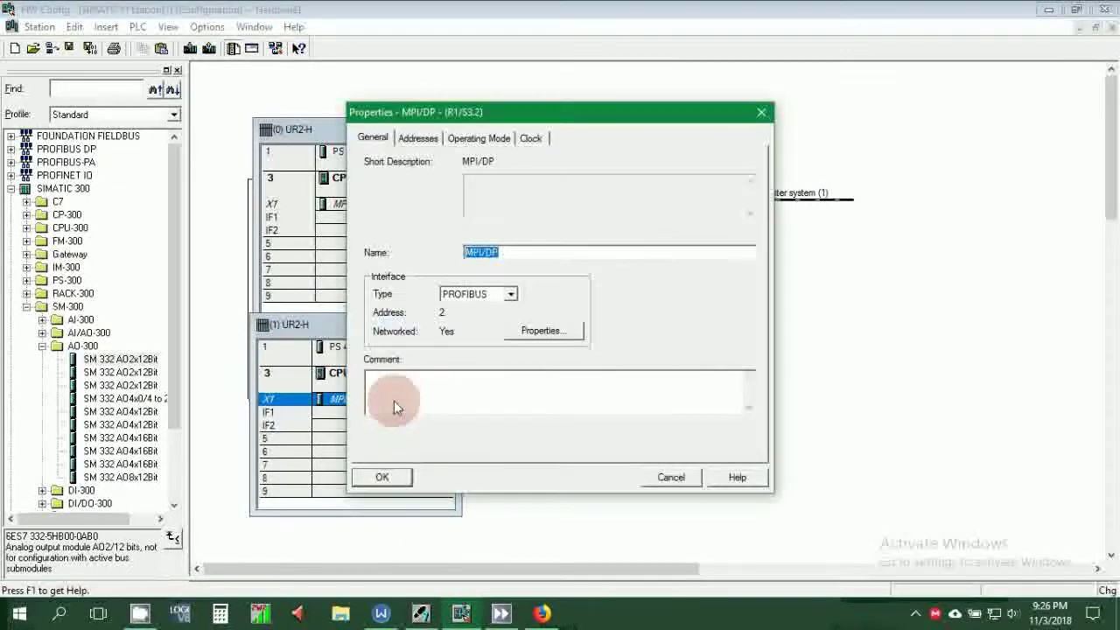
{"action": "left_click", "coordinate": [394, 478]}
{"action": "left_click", "coordinate": [497, 180]}
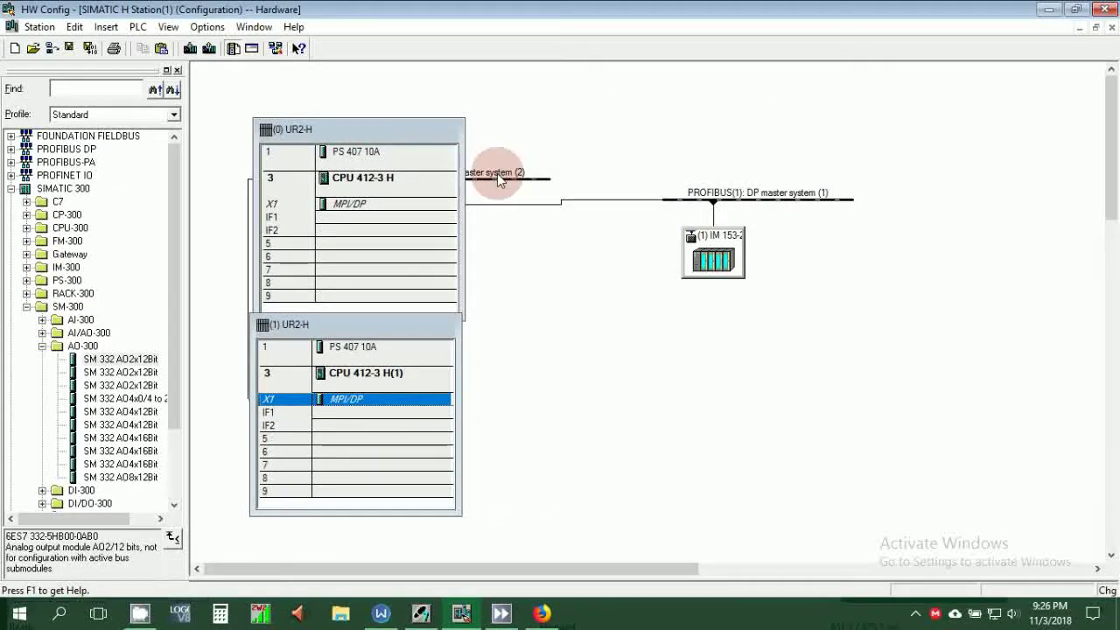
{"action": "left_click_drag", "start_coordinate": [498, 184], "coordinate": [792, 350]}
Examine the IM 153-2 slave's operating parameters and its PROFIBUS interface address and subnet options.
{"action": "left_click", "coordinate": [714, 250]}
{"action": "left_click", "coordinate": [717, 223]}
{"action": "mouse_move", "coordinate": [714, 253]}
{"action": "left_mouse_down"}
{"action": "mouse_move", "coordinate": [717, 295]}
{"action": "mouse_move", "coordinate": [723, 267]}
{"action": "left_mouse_up"}
{"action": "double_click", "coordinate": [722, 243]}
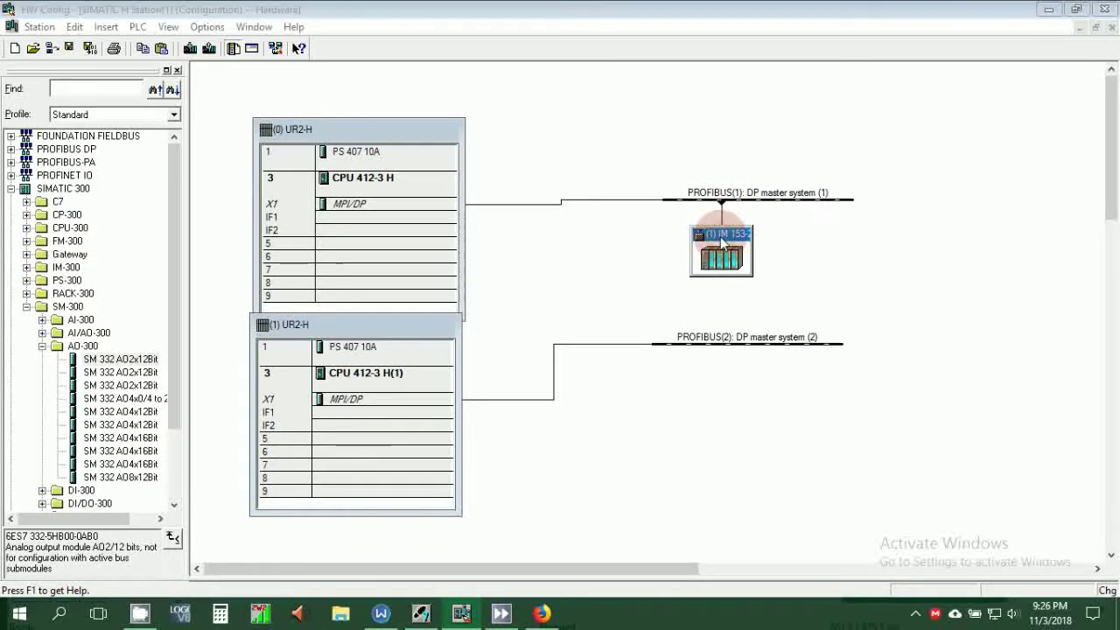
{"action": "left_click", "coordinate": [647, 293]}
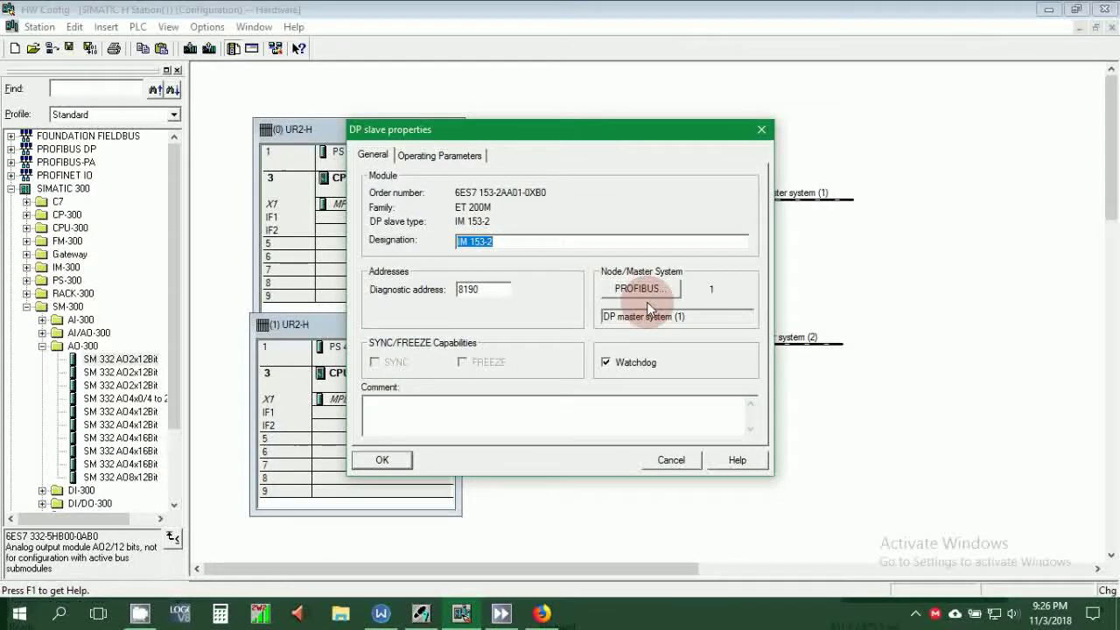
{"action": "left_click", "coordinate": [430, 158]}
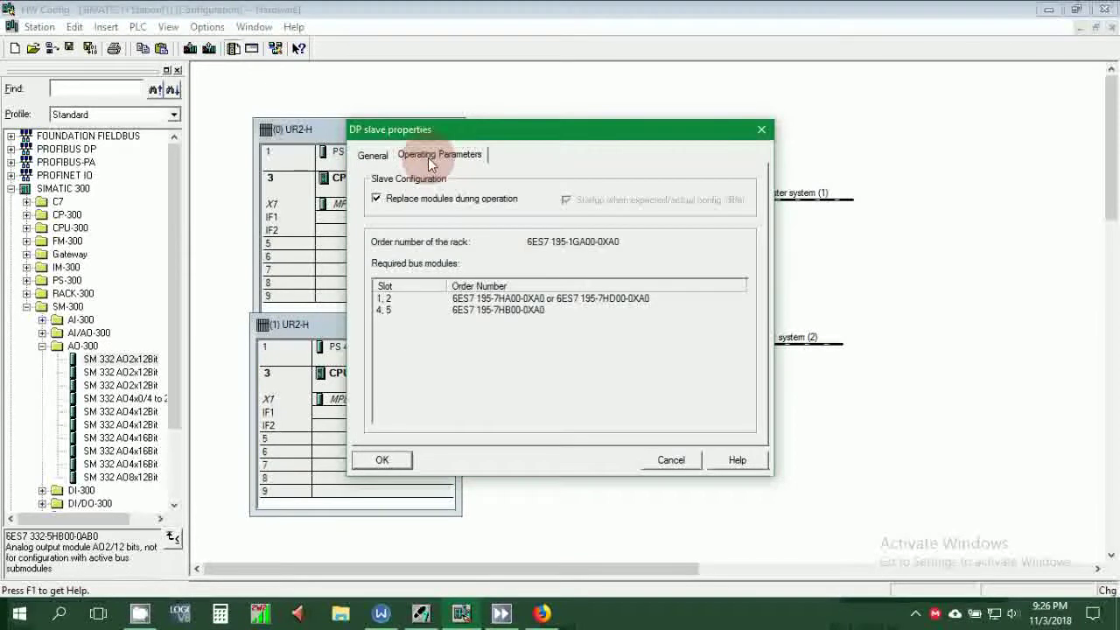
{"action": "left_click", "coordinate": [378, 163]}
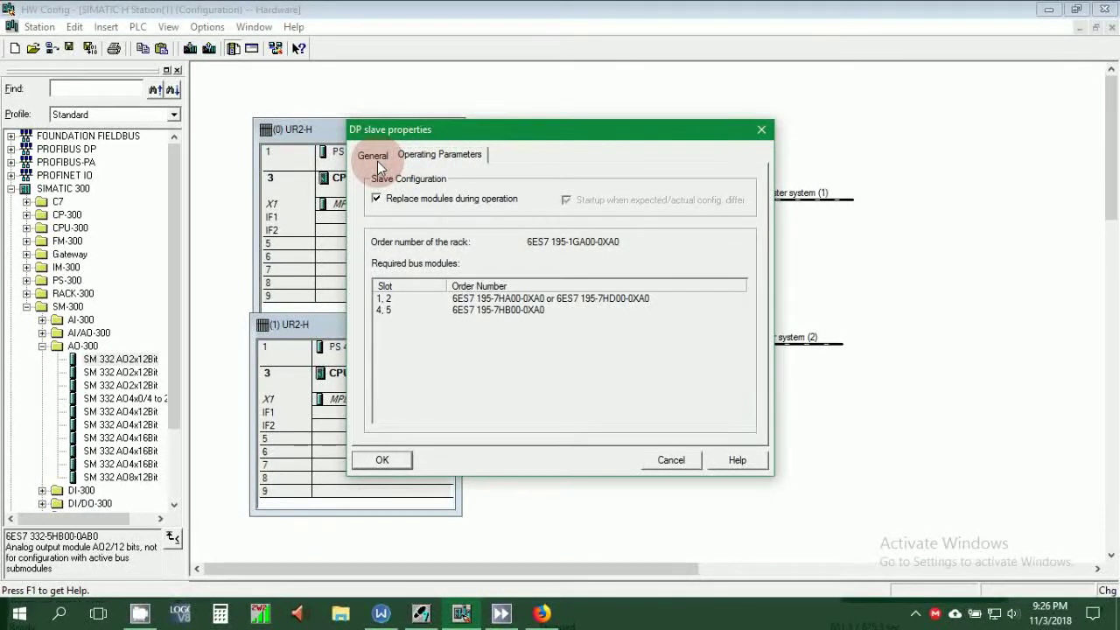
{"action": "left_click", "coordinate": [645, 291]}
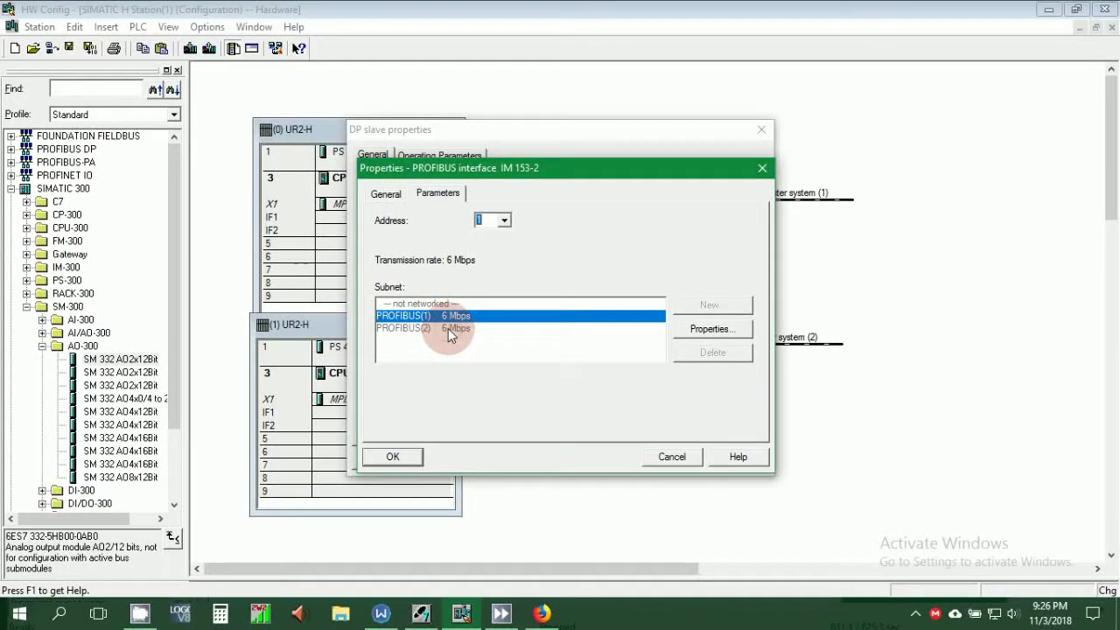
{"action": "left_click", "coordinate": [504, 221]}
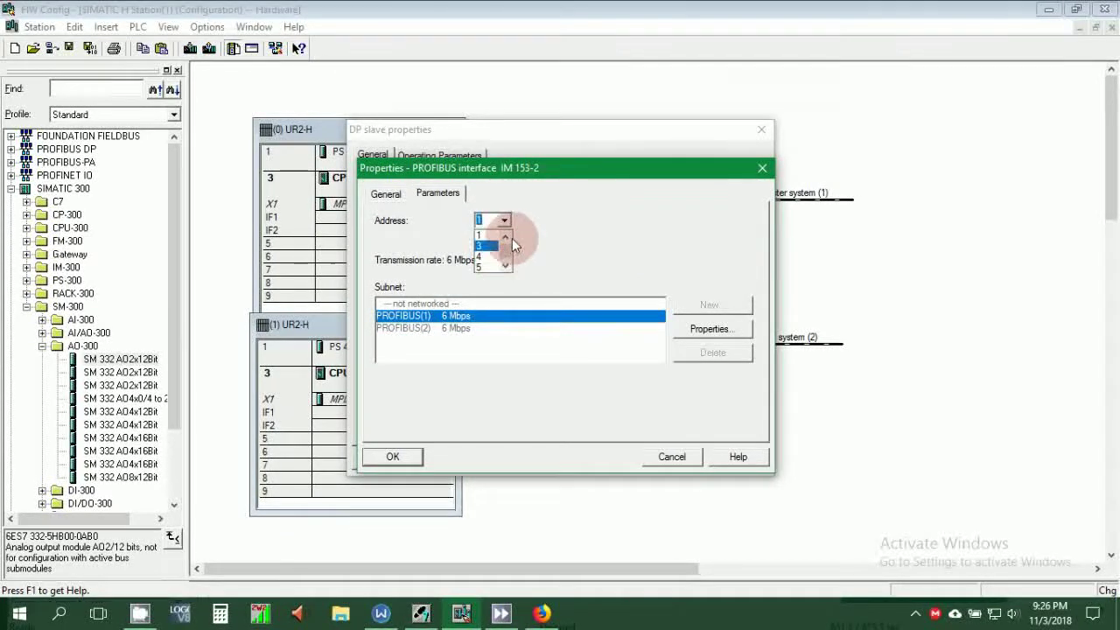
{"action": "left_click", "coordinate": [395, 203]}
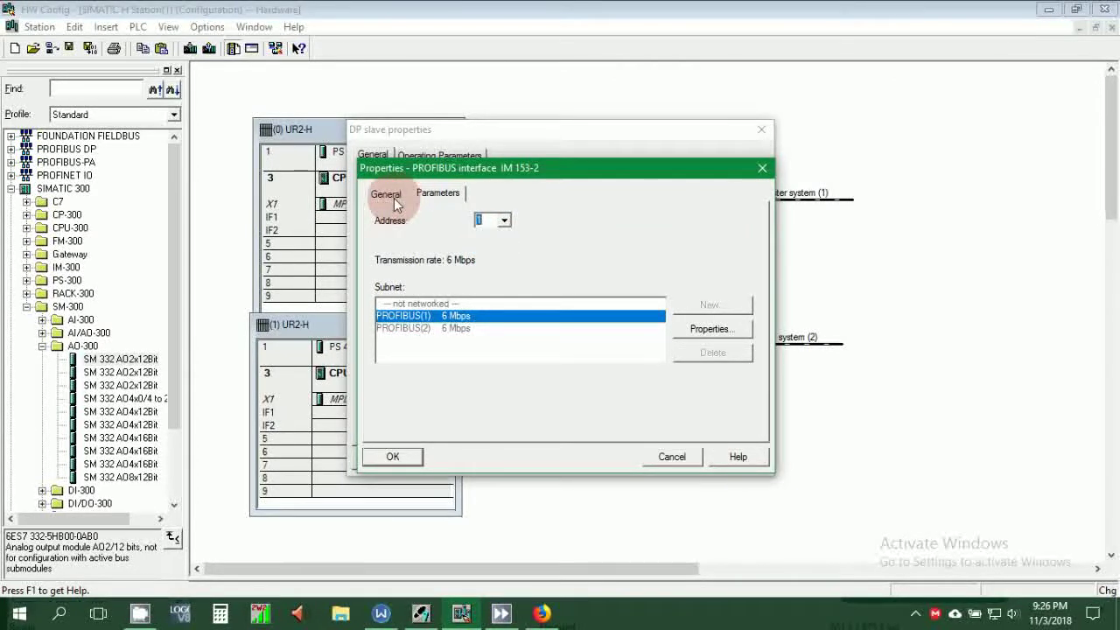
{"action": "left_click", "coordinate": [395, 457]}
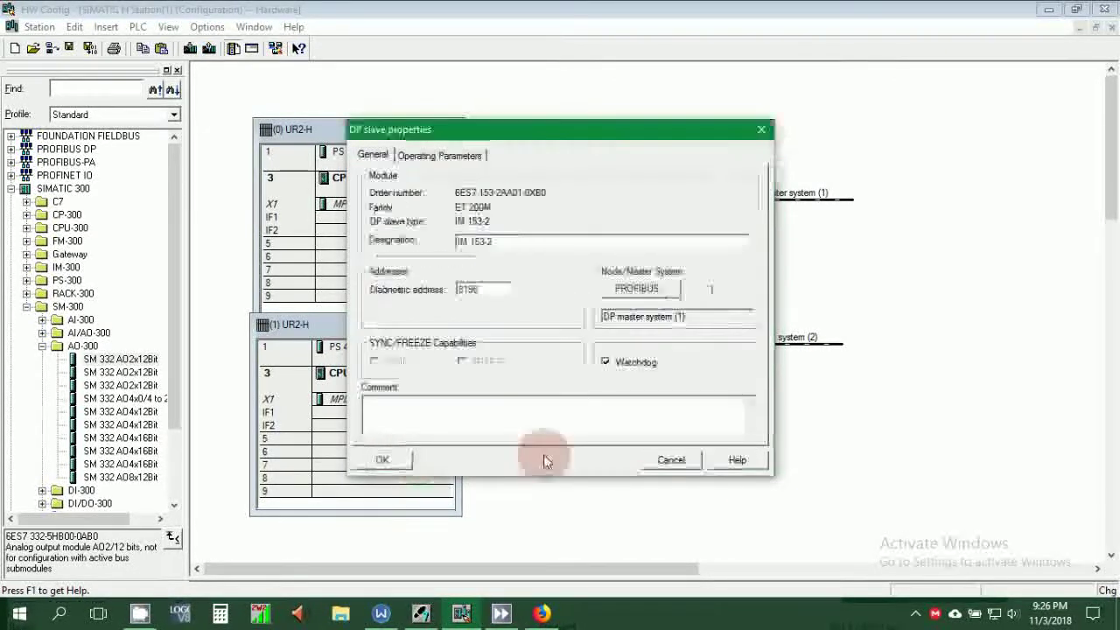
{"action": "left_click", "coordinate": [662, 467]}
Delete the IM 153-2 slave from the PROFIBUS(1) DP master system.
{"action": "left_click", "coordinate": [723, 258]}
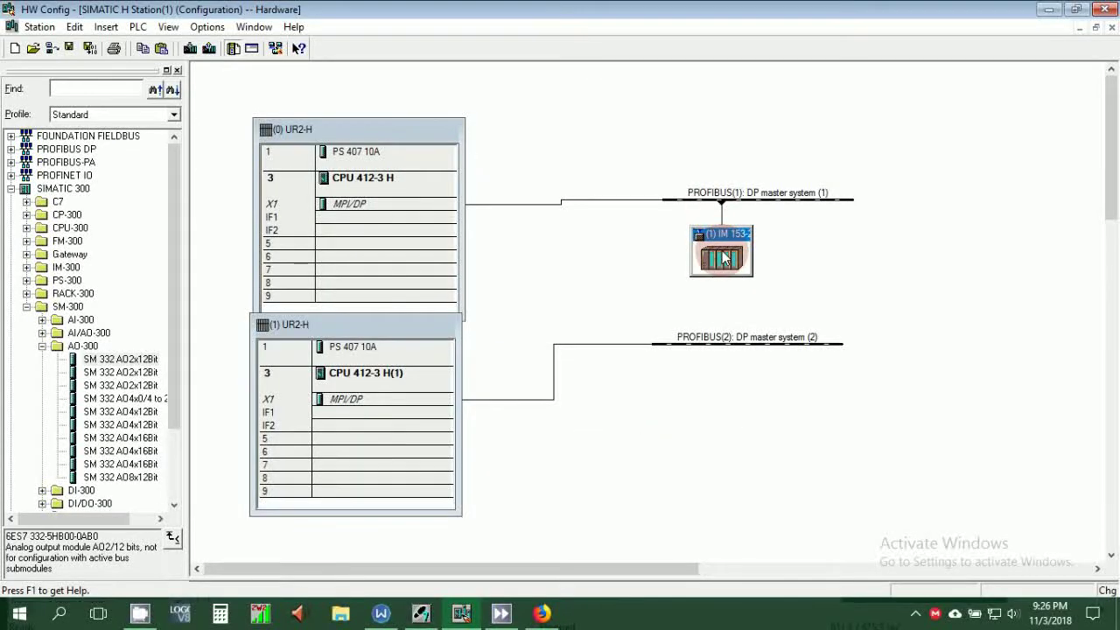
{"action": "right_click", "coordinate": [723, 258]}
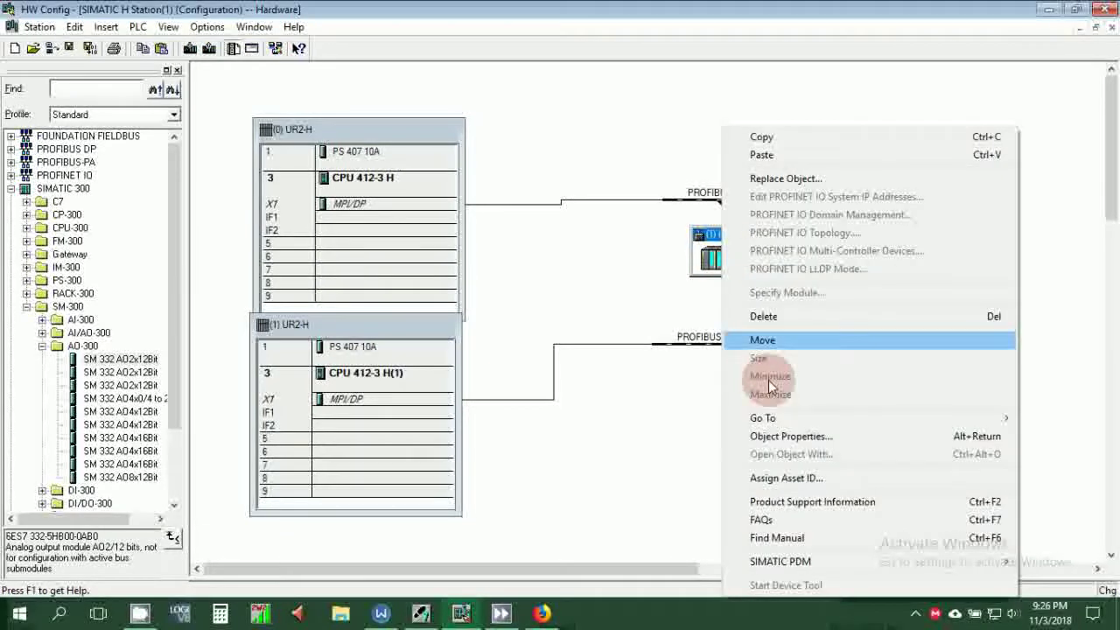
{"action": "left_click", "coordinate": [765, 317]}
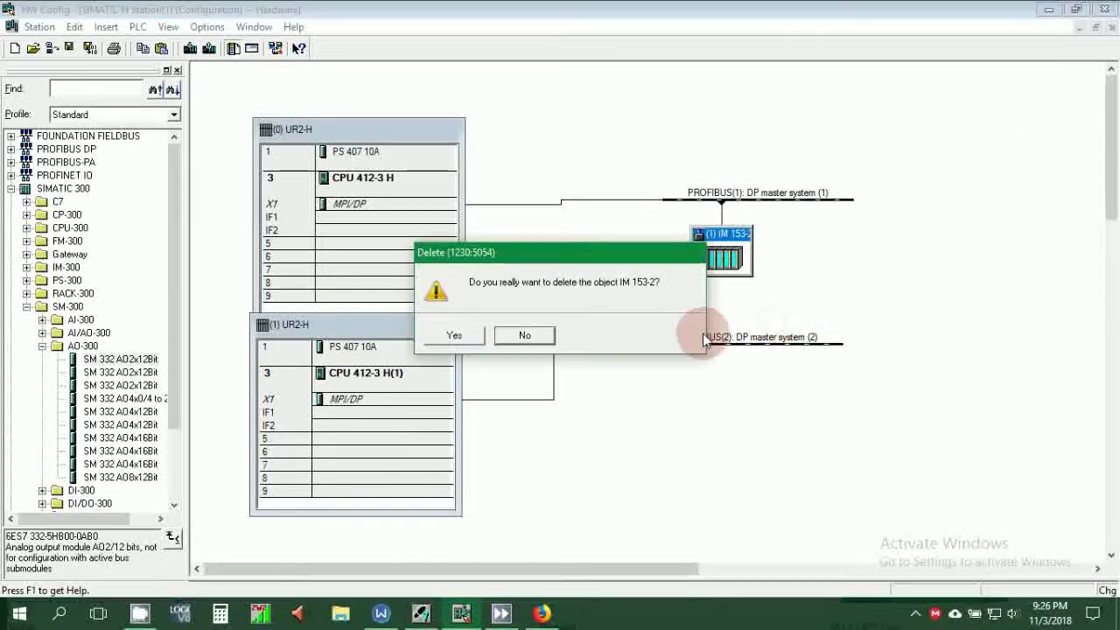
{"action": "left_click", "coordinate": [454, 337]}
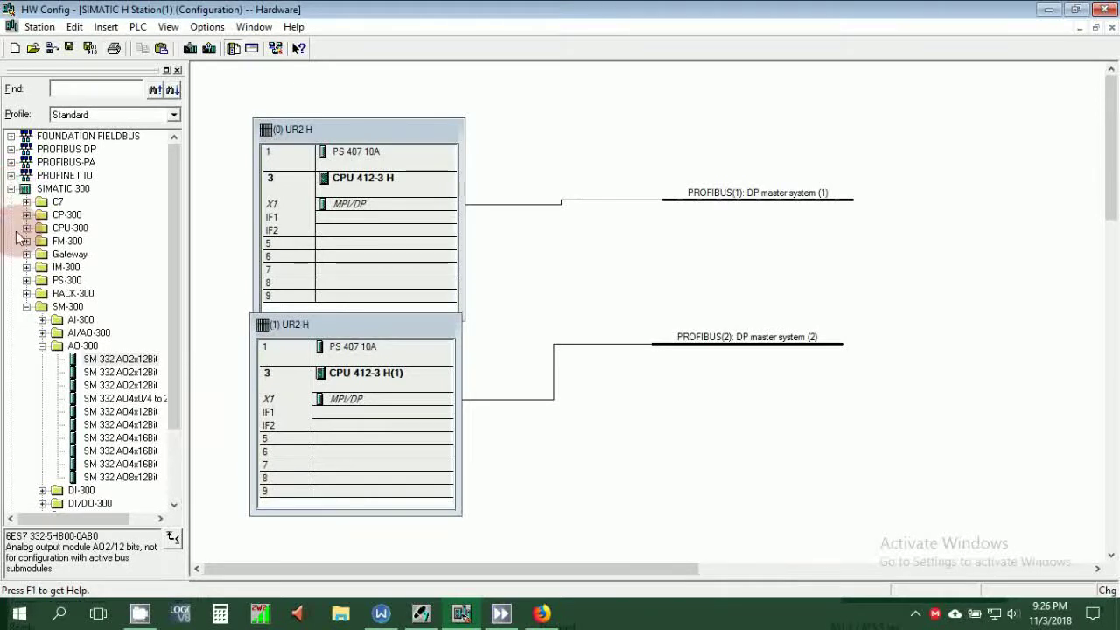
Insert the redundancy-capable IM 153-2 (6ES7 153-2BA01-0XB0) from PROFIBUS DP, ET 200M onto PROFIBUS(1) with address 1.
{"action": "left_click", "coordinate": [25, 308]}
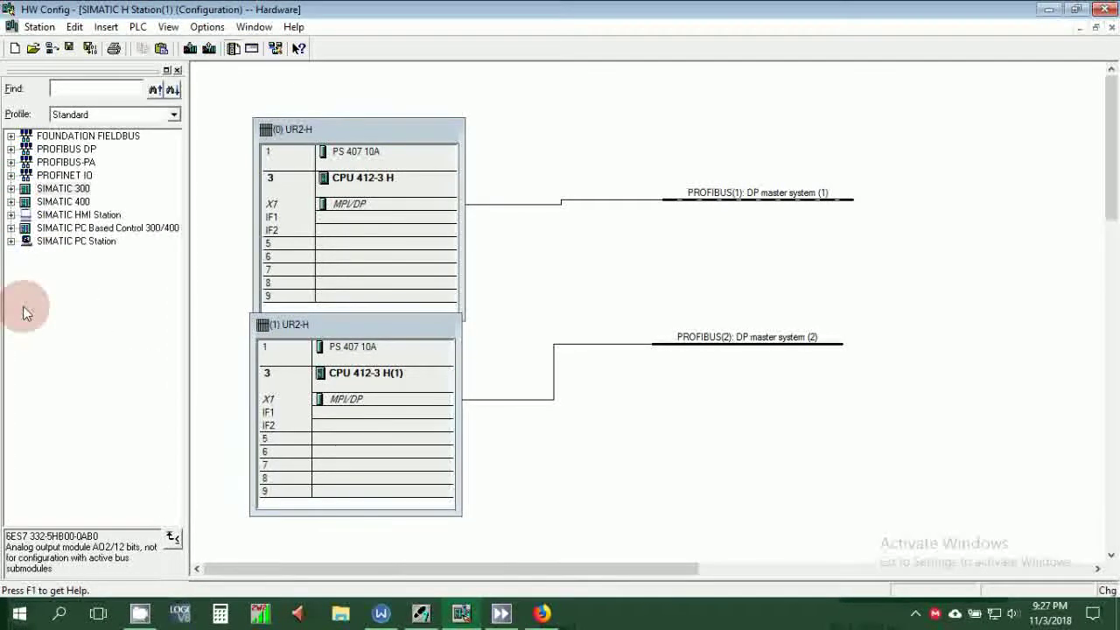
{"action": "left_click", "coordinate": [11, 149]}
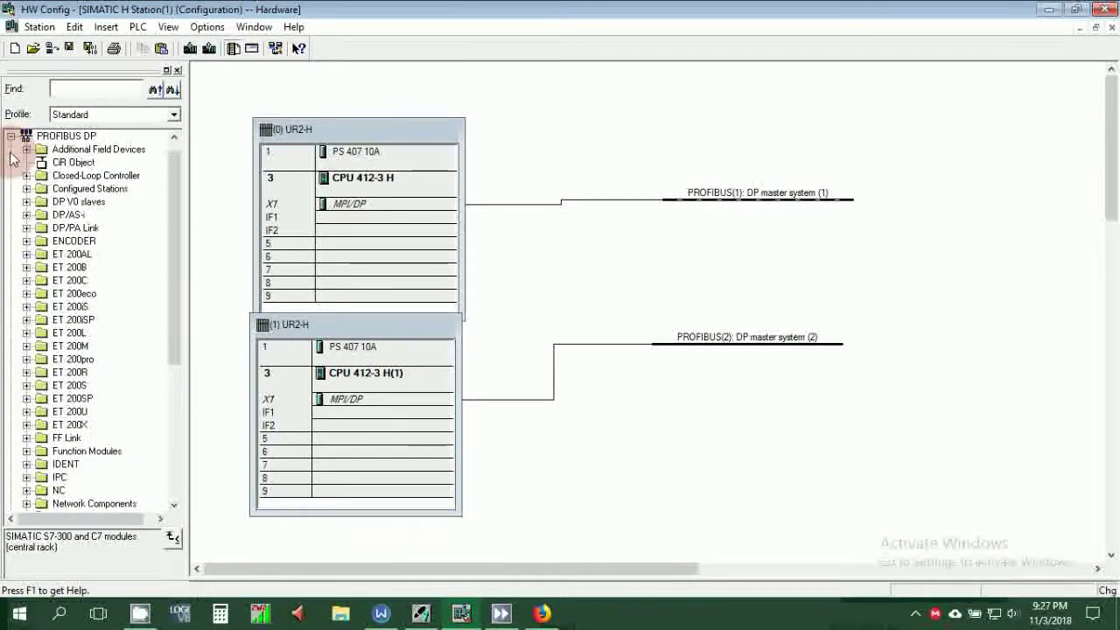
{"action": "left_click", "coordinate": [26, 347]}
{"action": "left_click", "coordinate": [91, 298]}
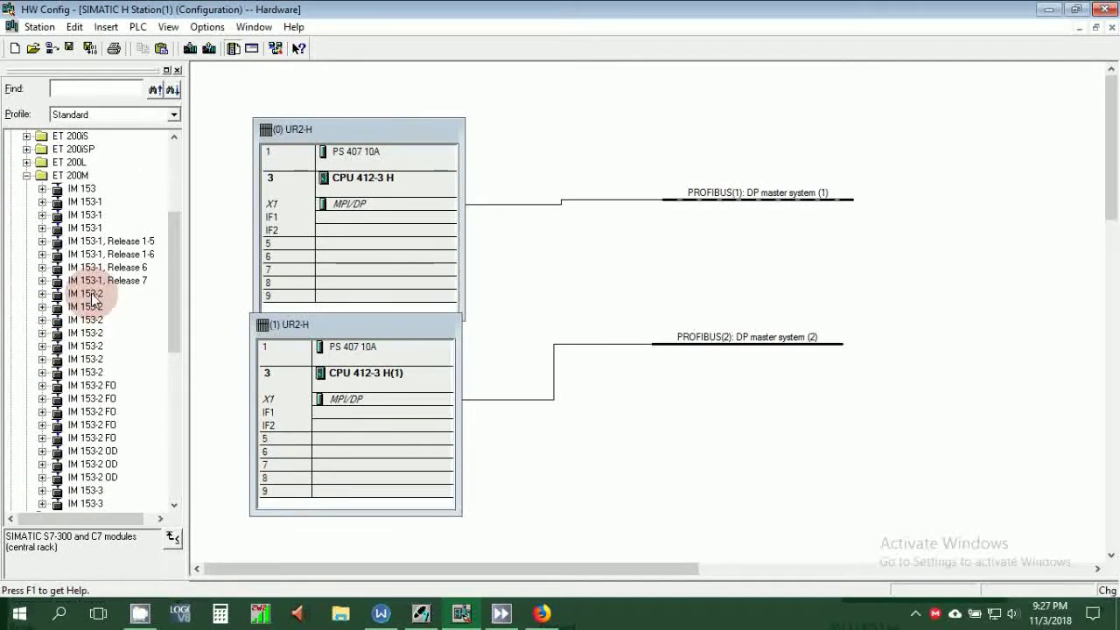
{"action": "left_click", "coordinate": [96, 333]}
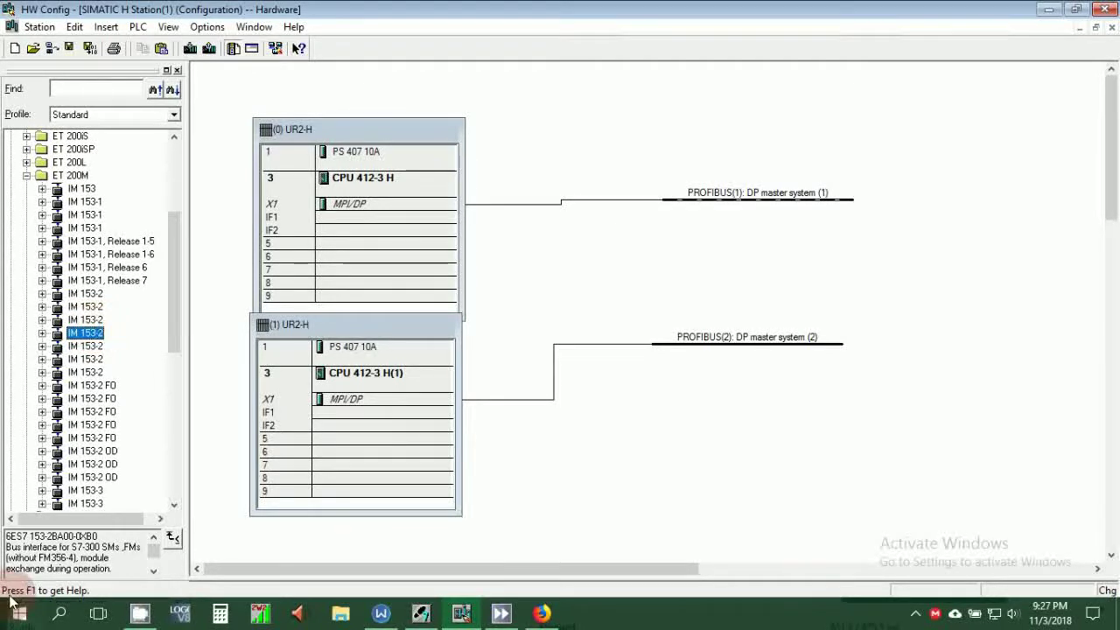
{"action": "left_click", "coordinate": [74, 346]}
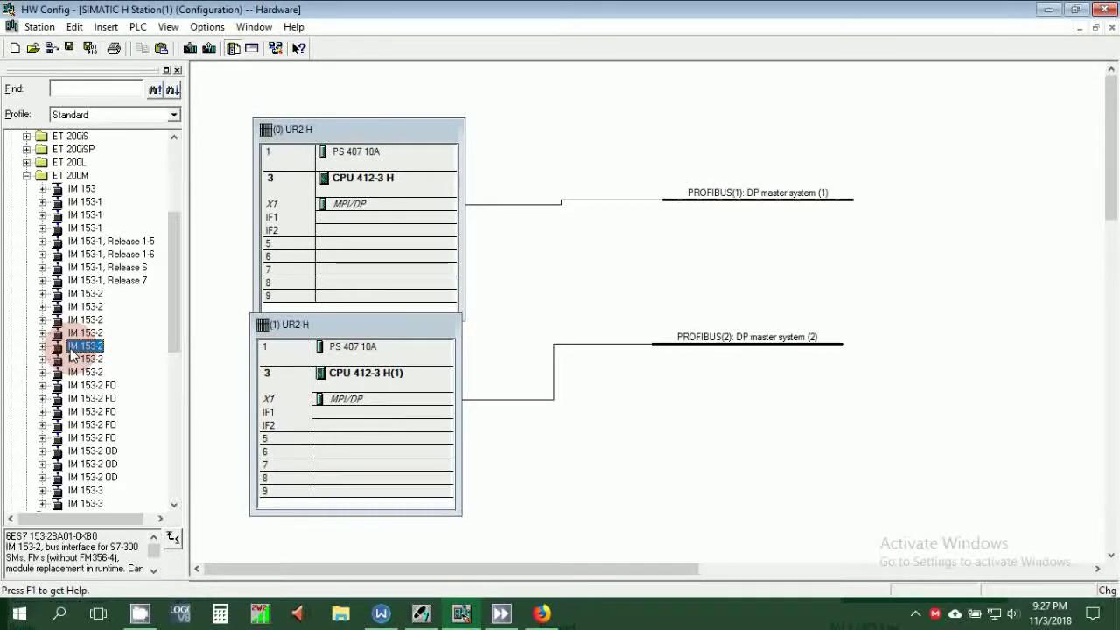
{"action": "left_click", "coordinate": [154, 571]}
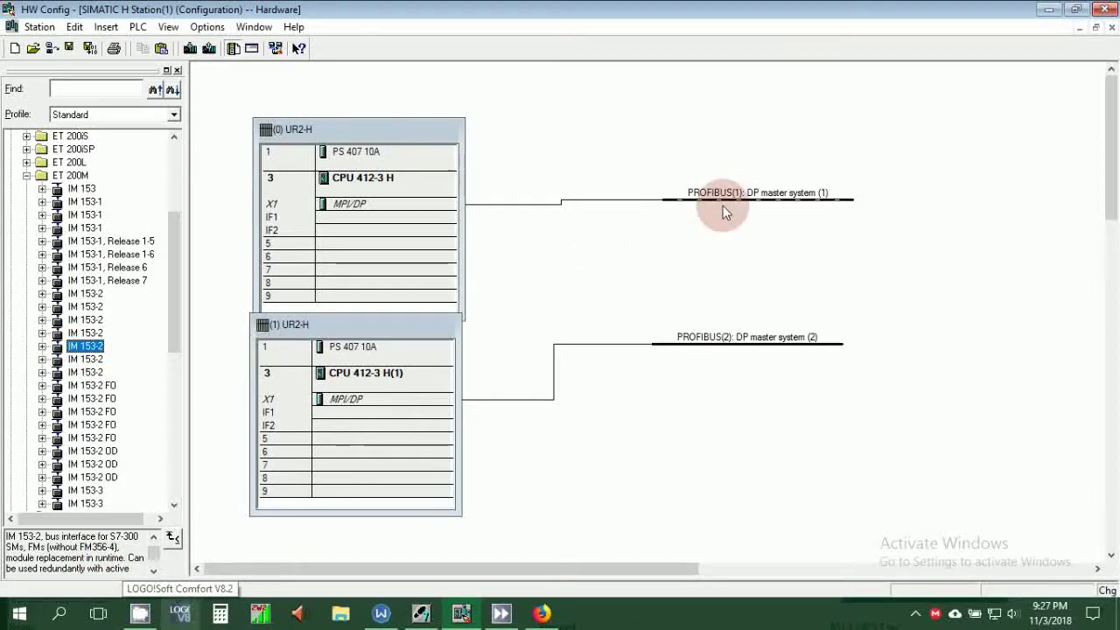
{"action": "left_click_drag", "start_coordinate": [737, 207], "coordinate": [737, 206]}
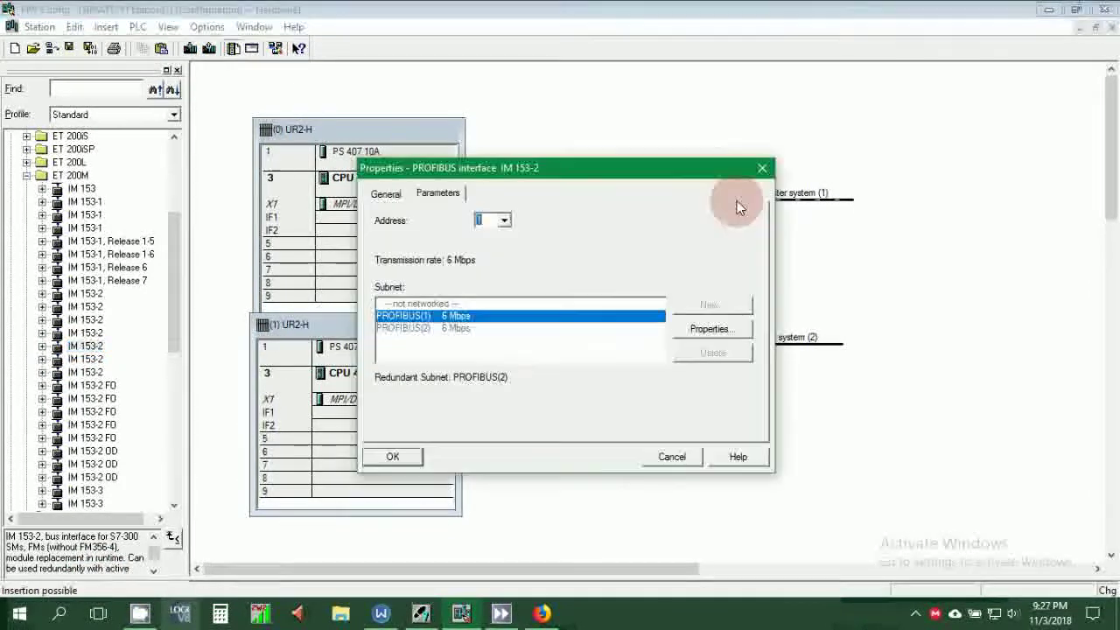
{"action": "left_click", "coordinate": [402, 464]}
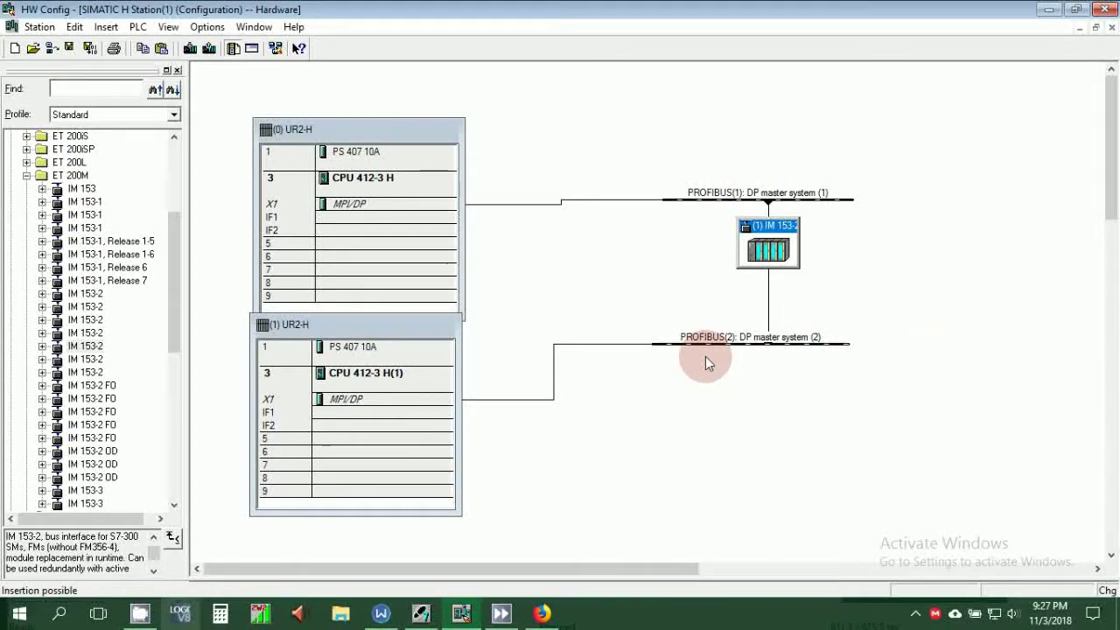
Expand the catalog from SIMATIC 400 through CPU-400, CPU 400-H, CPU 412-3H and 6ES7 412-3HJ14 to the V4.5 H Sync submodule.
{"action": "left_click", "coordinate": [785, 248]}
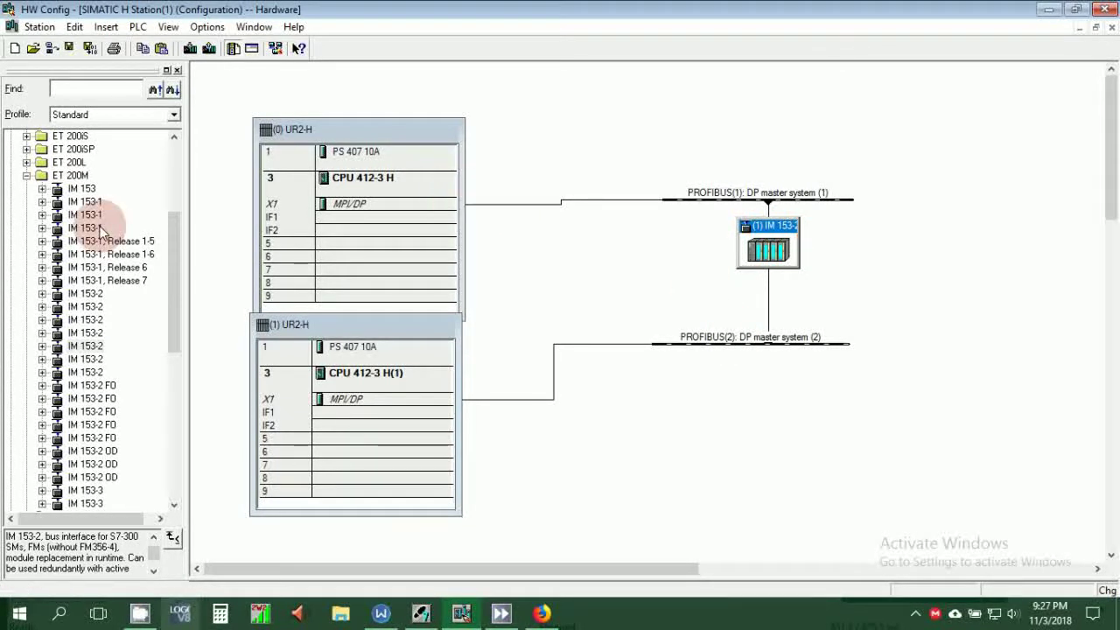
{"action": "left_click", "coordinate": [27, 176]}
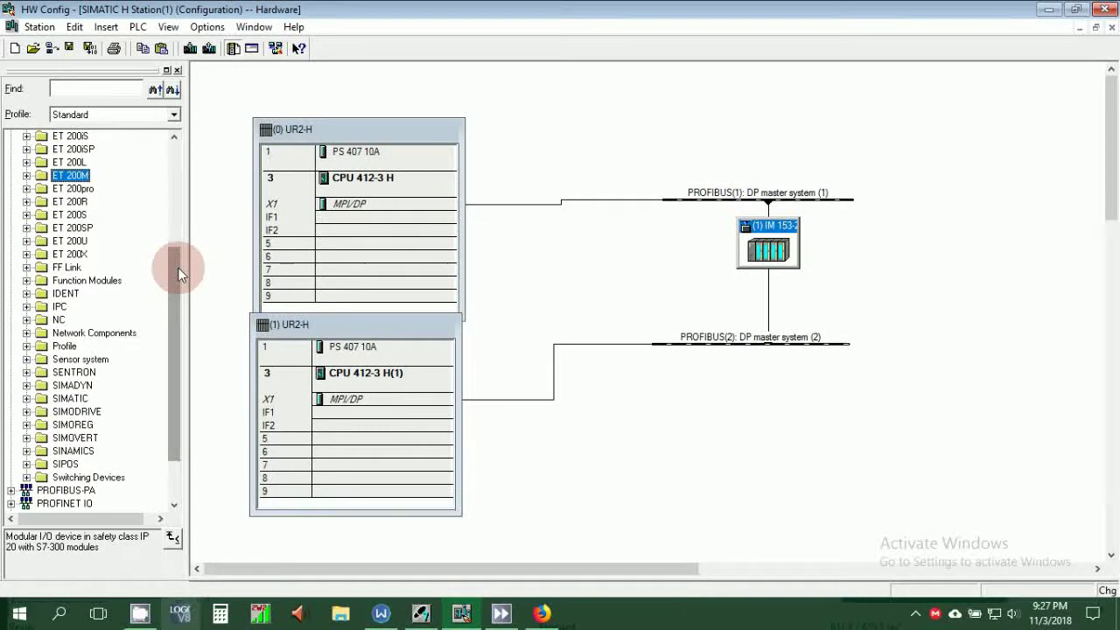
{"action": "left_click_drag", "start_coordinate": [178, 267], "coordinate": [177, 144]}
{"action": "scroll", "coordinate": [178, 144], "scroll_direction": "up", "scroll_amount": 2}
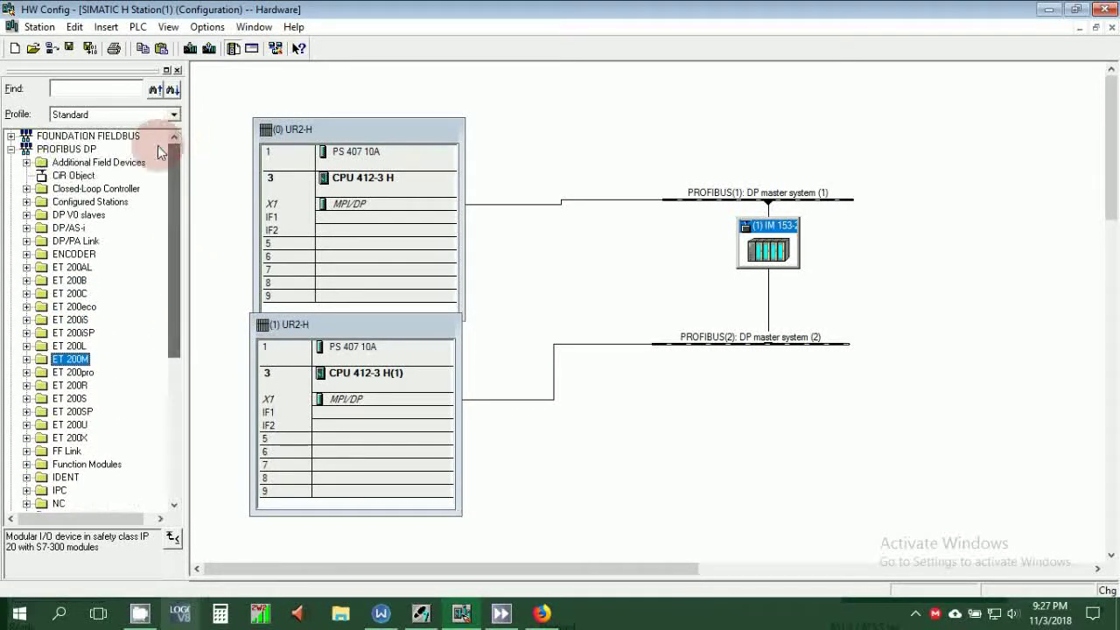
{"action": "left_click", "coordinate": [10, 149]}
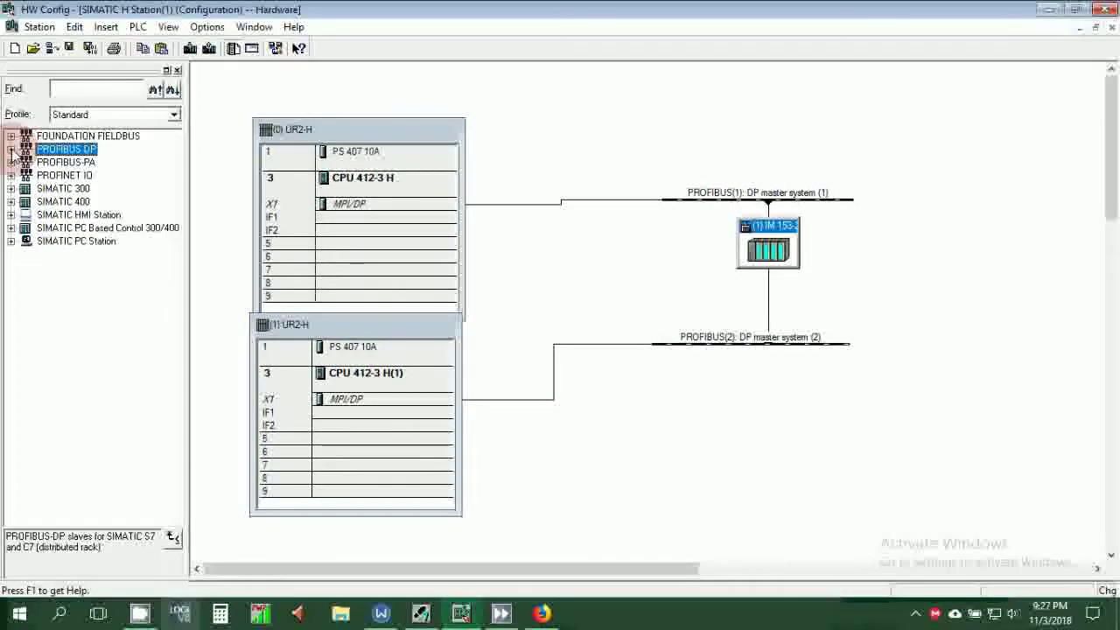
{"action": "left_click", "coordinate": [10, 202]}
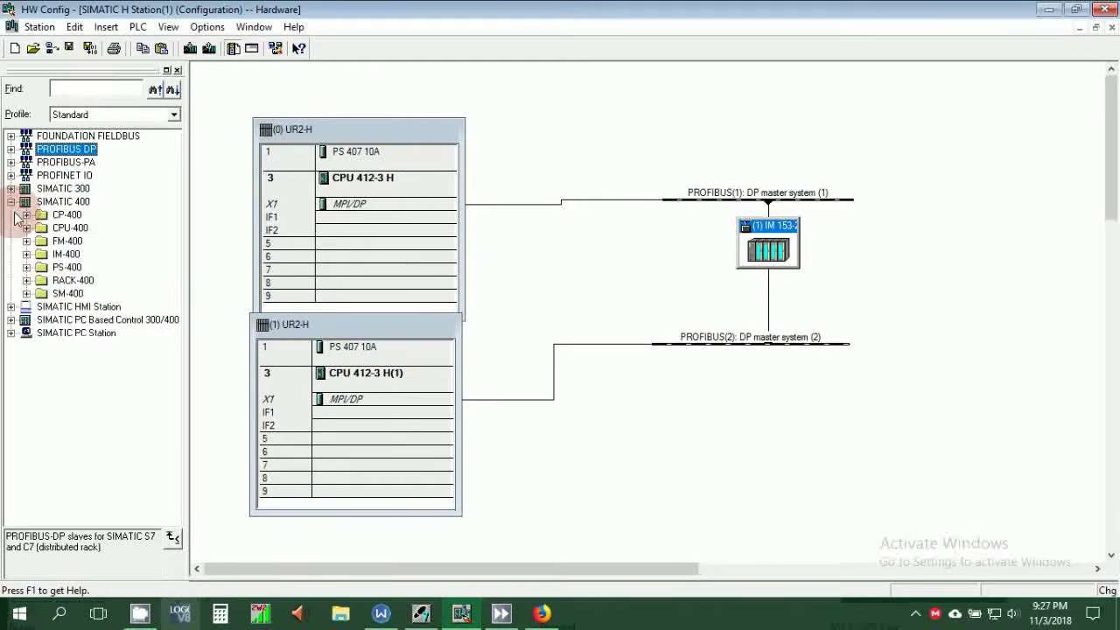
{"action": "left_click", "coordinate": [27, 228]}
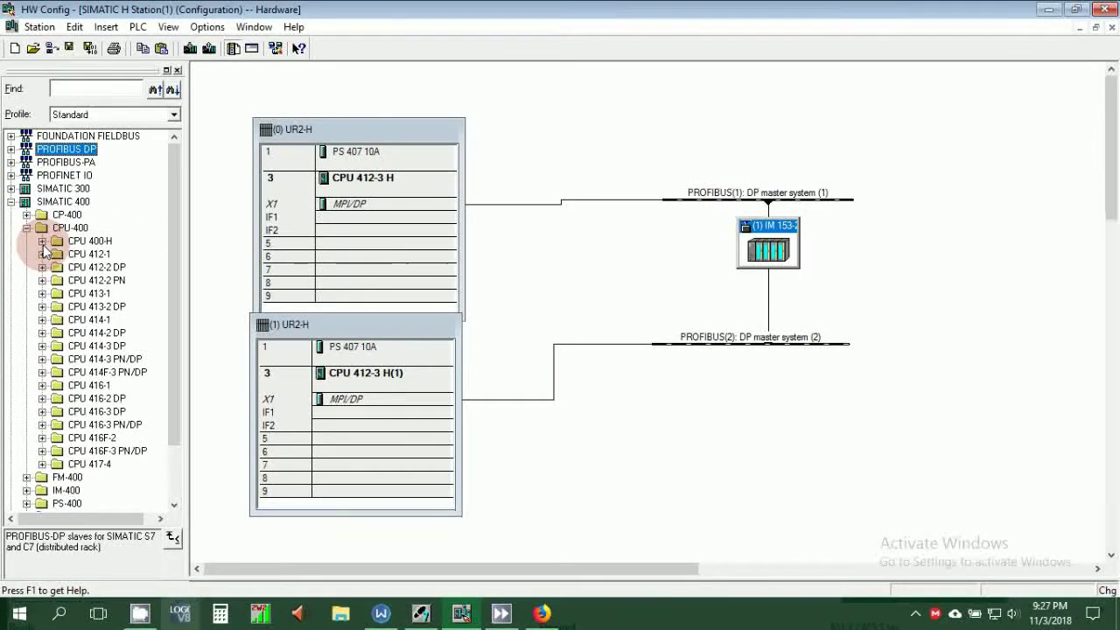
{"action": "left_click", "coordinate": [42, 242]}
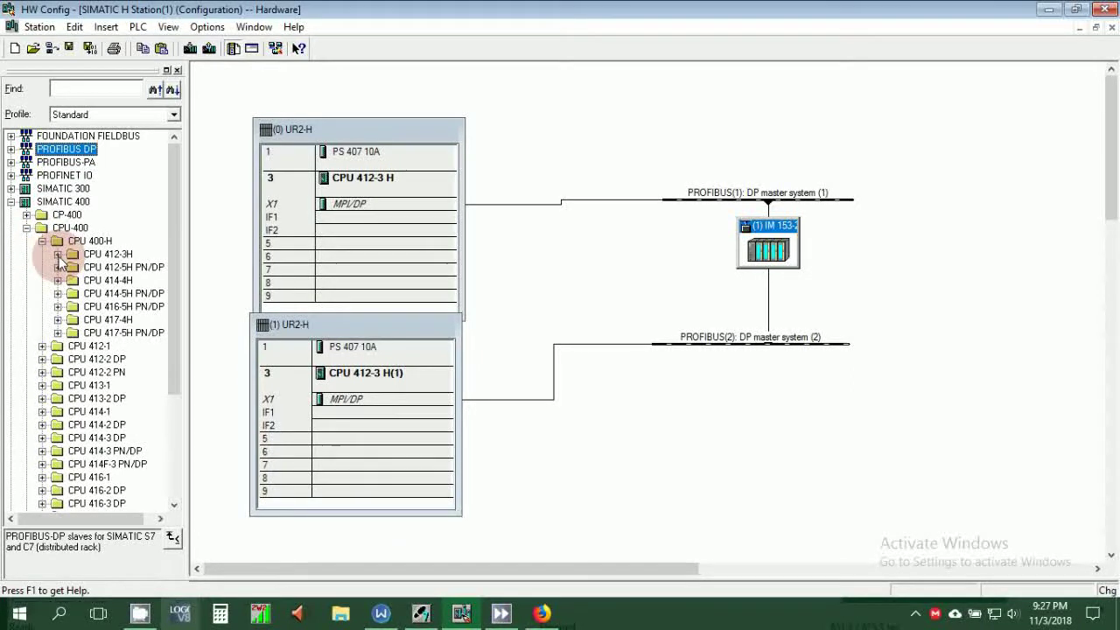
{"action": "left_click", "coordinate": [58, 254]}
{"action": "left_click", "coordinate": [74, 267]}
{"action": "left_click", "coordinate": [90, 280]}
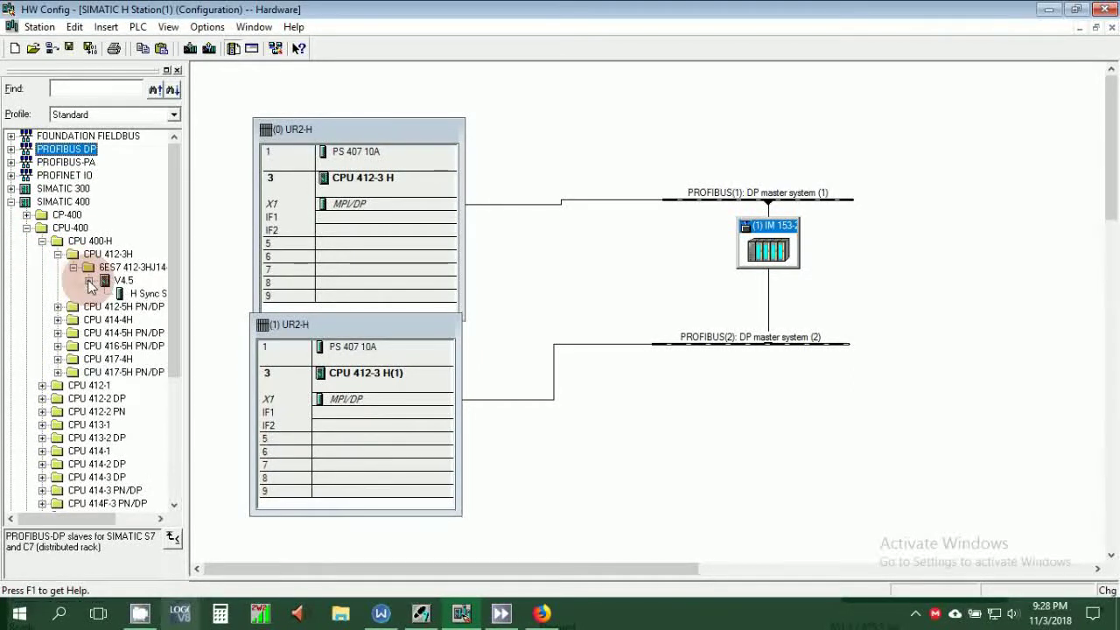
Insert H Sync submodules (6ES7 960-1AA04-0XA0) into interface slots IF1 and IF2 of the CPU 412-3H in rack (0).
{"action": "left_click_drag", "start_coordinate": [144, 293], "coordinate": [174, 281]}
{"action": "double_click", "coordinate": [155, 295]}
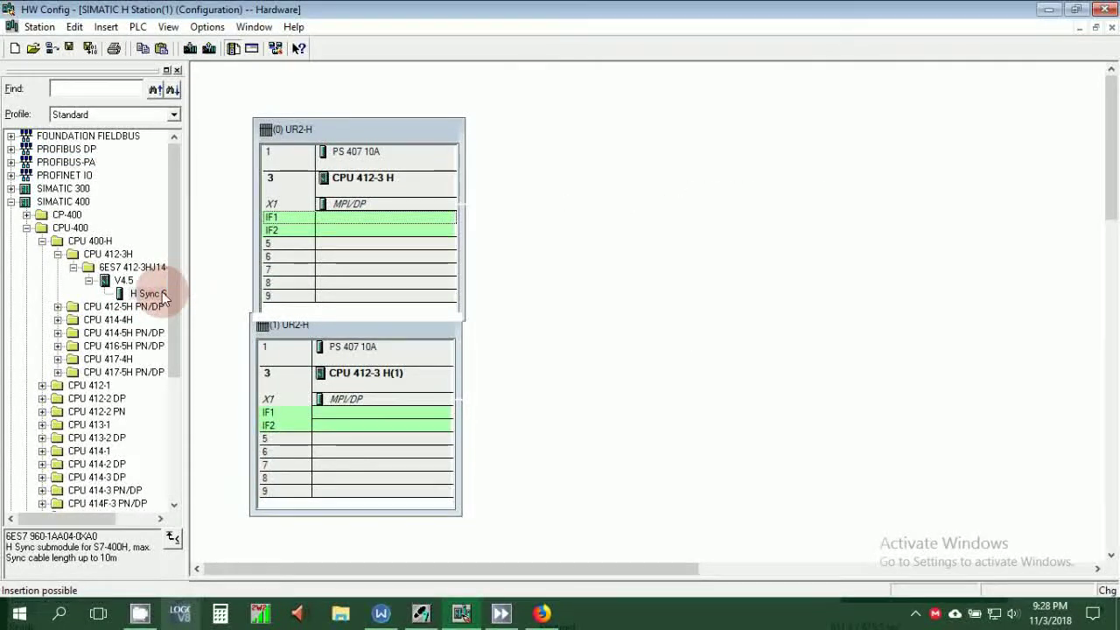
{"action": "left_click", "coordinate": [290, 219]}
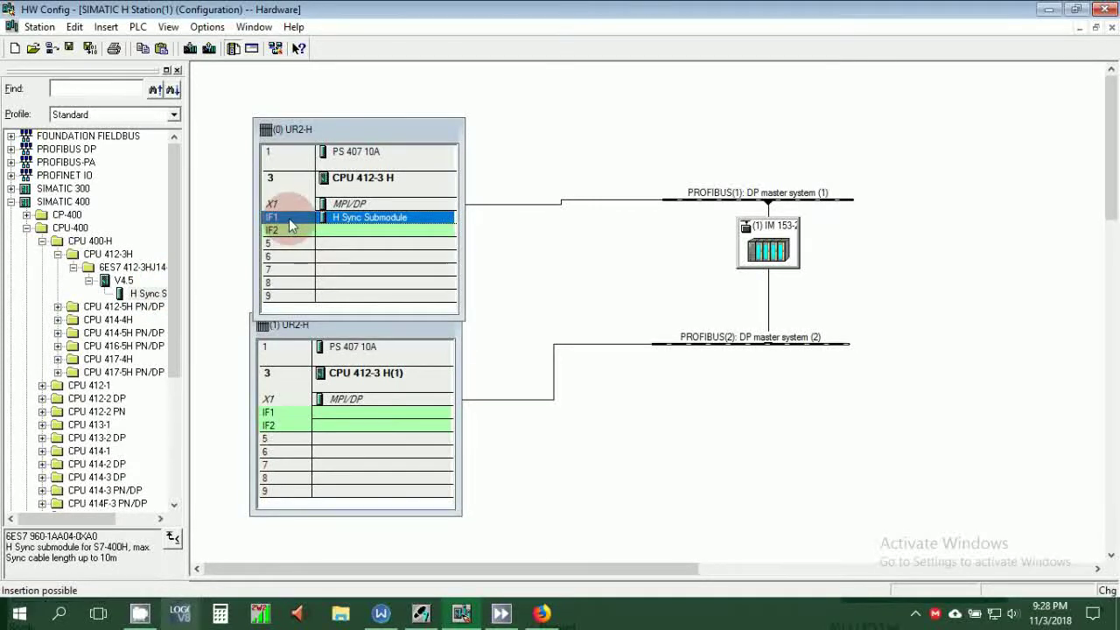
{"action": "left_click_drag", "start_coordinate": [293, 226], "coordinate": [366, 227]}
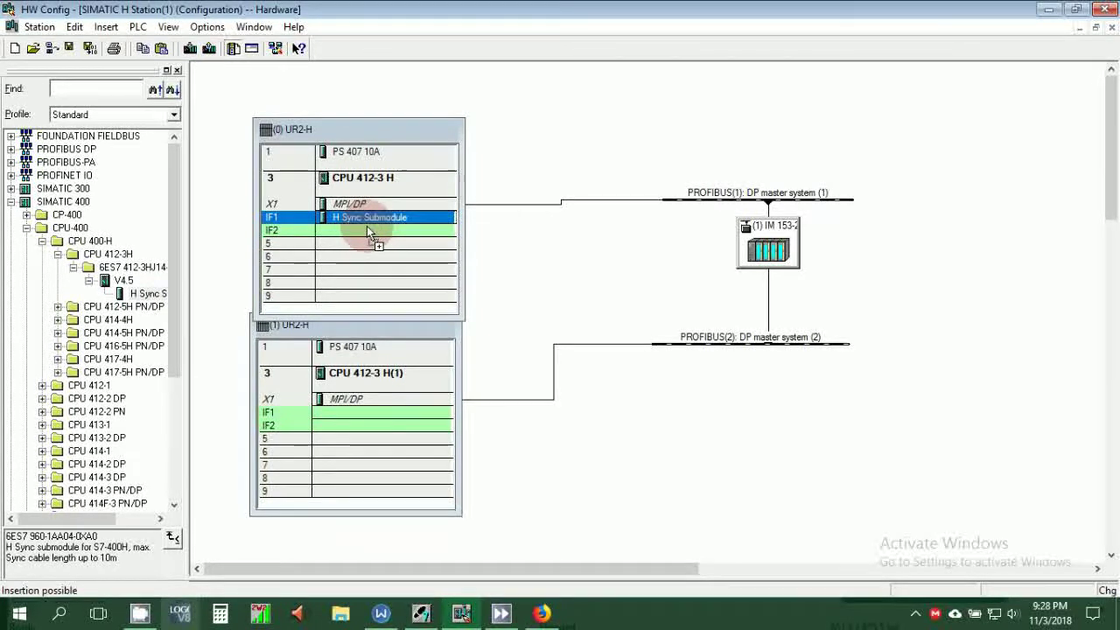
Insert H Sync submodules into IF1 and IF2 of rack (1), and shift that rack down to separate it from rack (0).
{"action": "left_click_drag", "start_coordinate": [147, 296], "coordinate": [360, 426]}
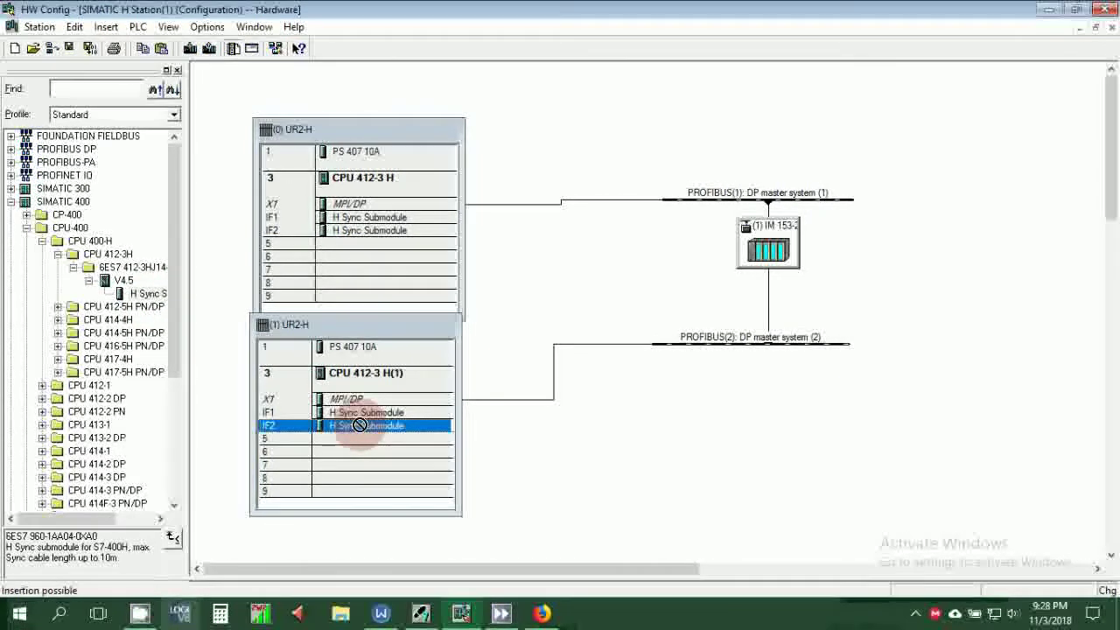
{"action": "left_click_drag", "start_coordinate": [343, 336], "coordinate": [359, 366]}
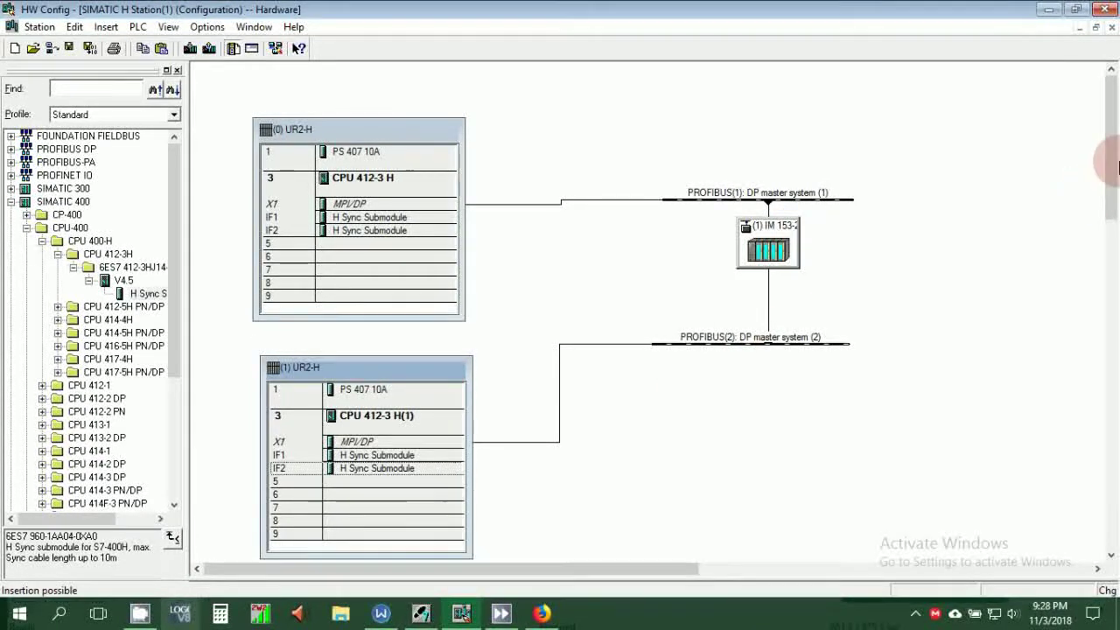
{"action": "left_click_drag", "start_coordinate": [1115, 187], "coordinate": [1116, 212]}
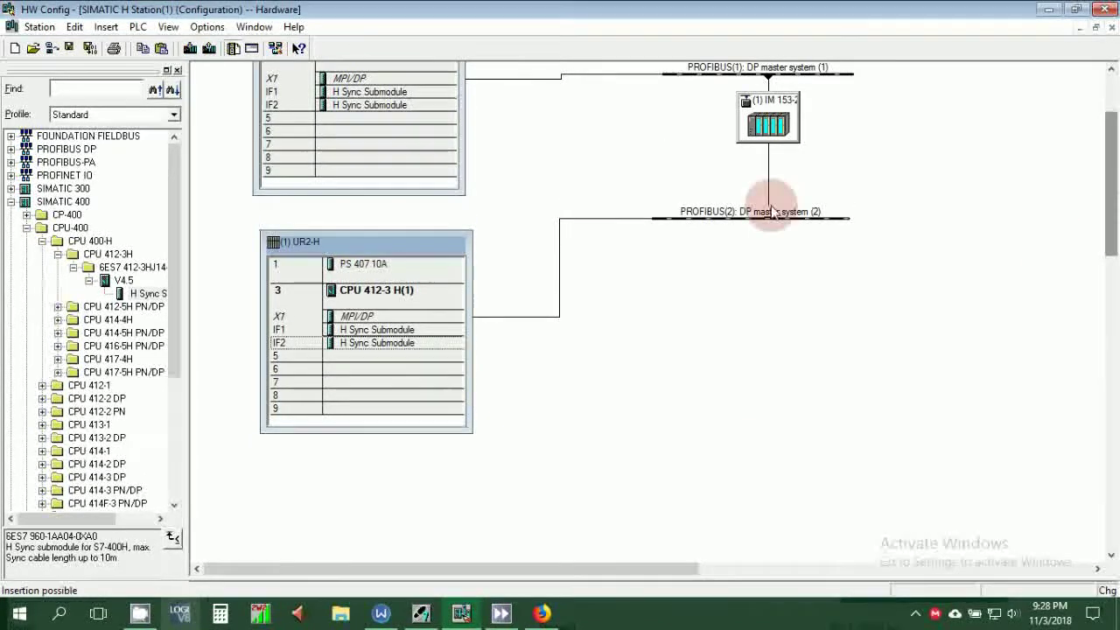
Reveal the slot table of the redundant IM 153-2 slave and select its slot 4.
{"action": "left_click", "coordinate": [760, 123]}
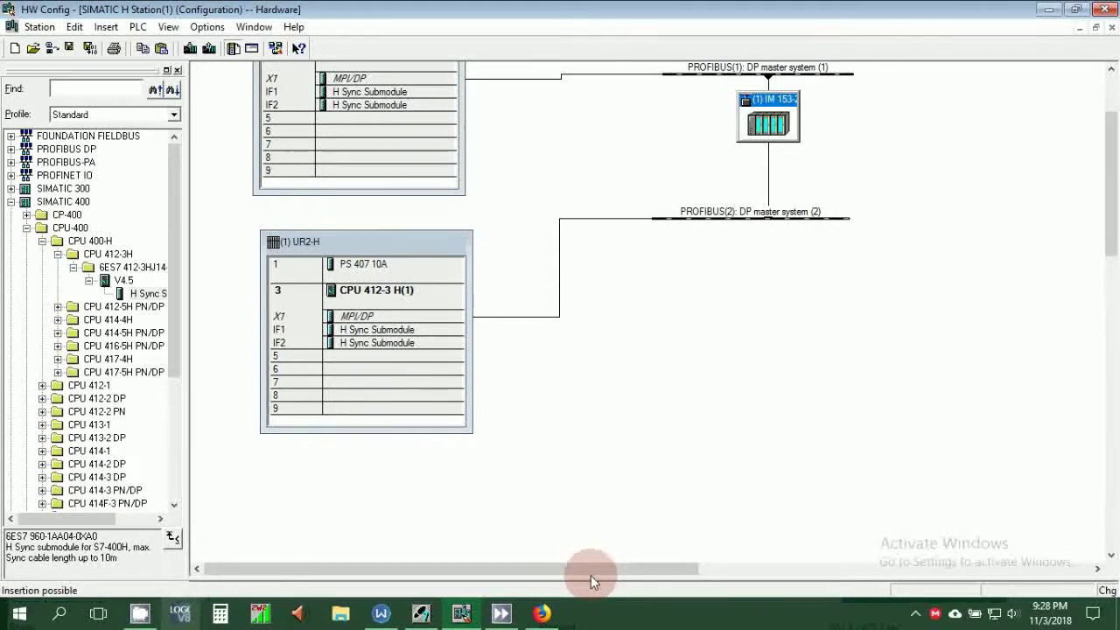
{"action": "left_click_drag", "start_coordinate": [591, 575], "coordinate": [613, 338]}
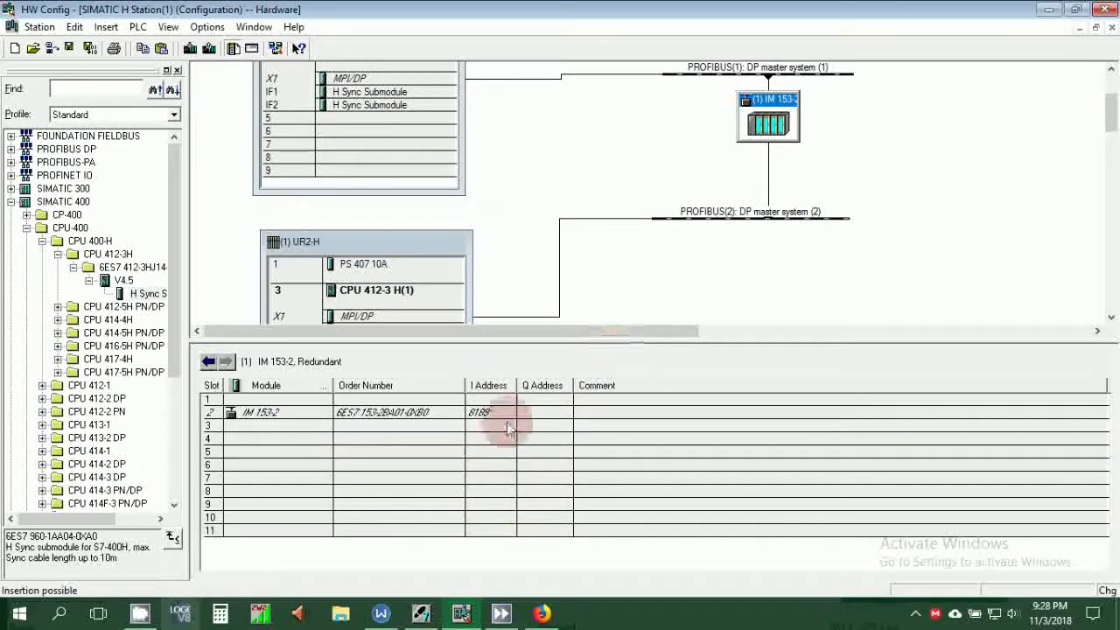
{"action": "left_click", "coordinate": [433, 425]}
{"action": "left_click", "coordinate": [412, 440]}
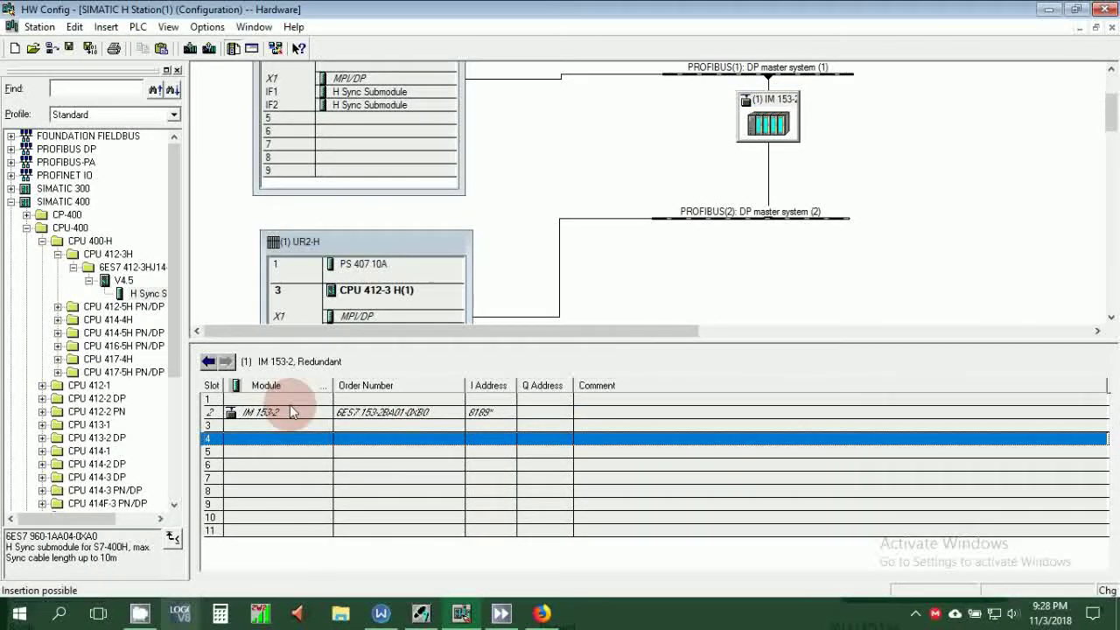
Insert the DI16xDC48-125V module (6ES7 321-1CH80-0AA0) from SIMATIC 300, SM-300, DI-300 into slot 4 of the IM 153-2.
{"action": "left_click", "coordinate": [26, 228]}
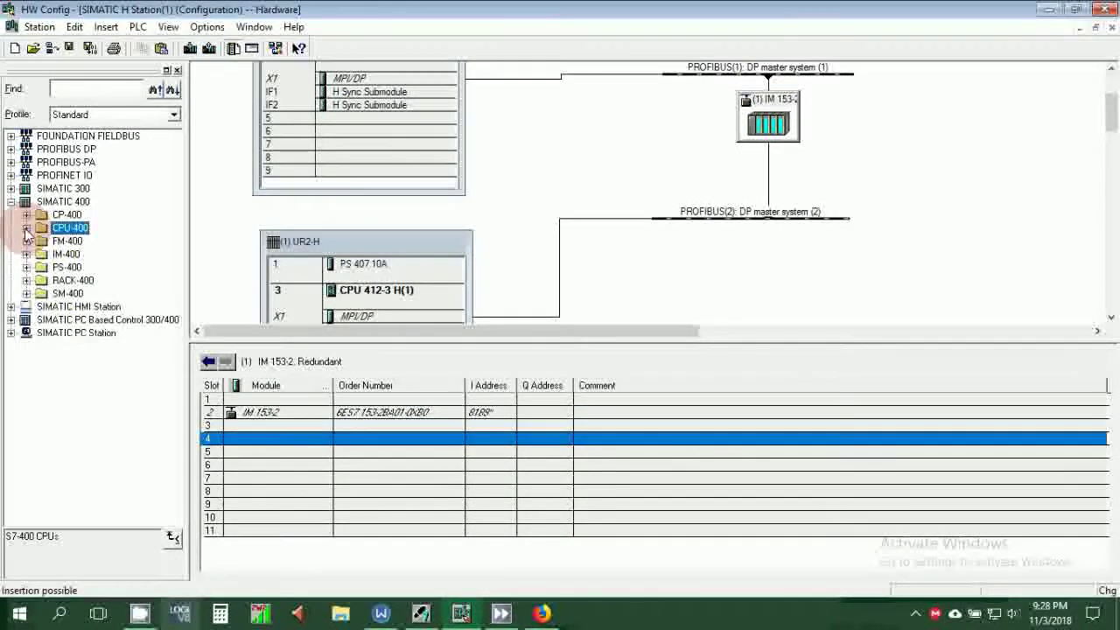
{"action": "left_click", "coordinate": [26, 293]}
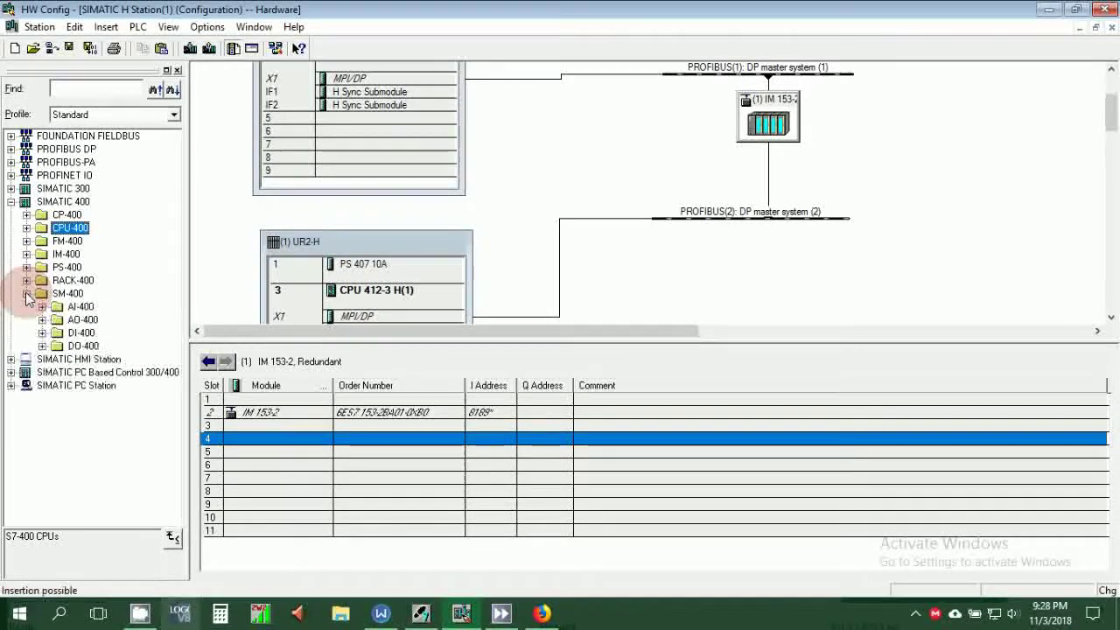
{"action": "left_click", "coordinate": [27, 293]}
{"action": "left_click", "coordinate": [10, 201]}
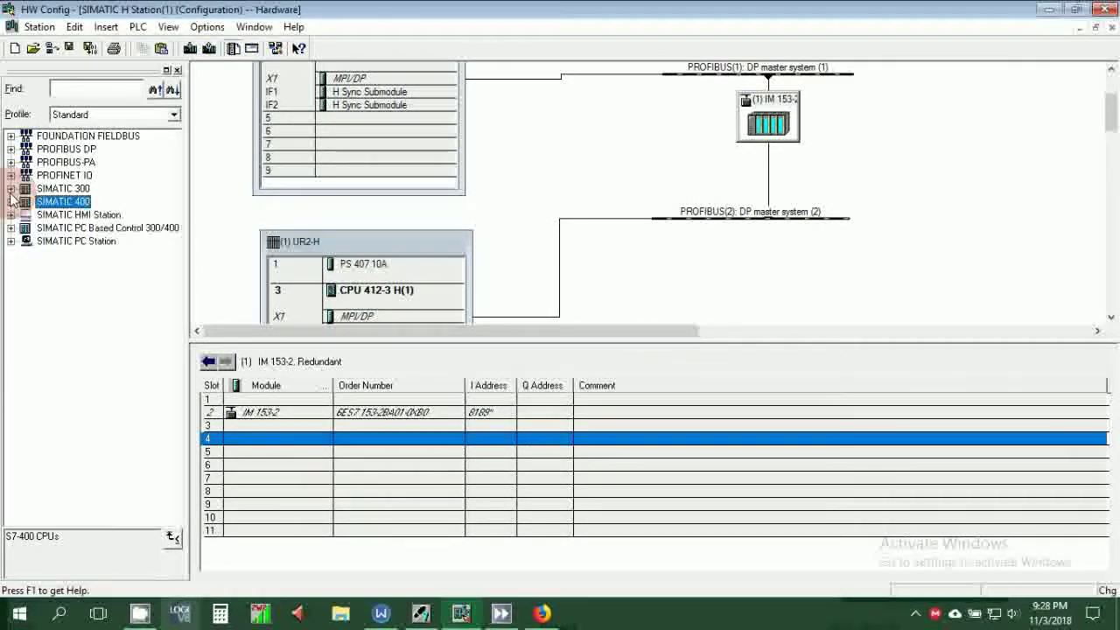
{"action": "left_click", "coordinate": [11, 188]}
{"action": "left_click", "coordinate": [105, 320]}
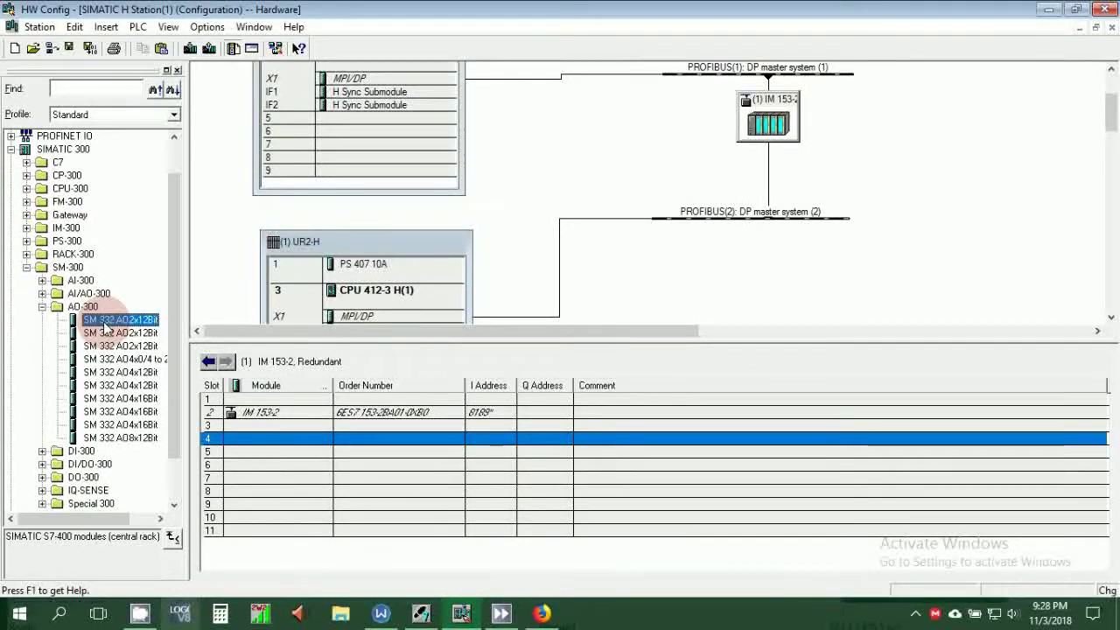
{"action": "left_click", "coordinate": [42, 306]}
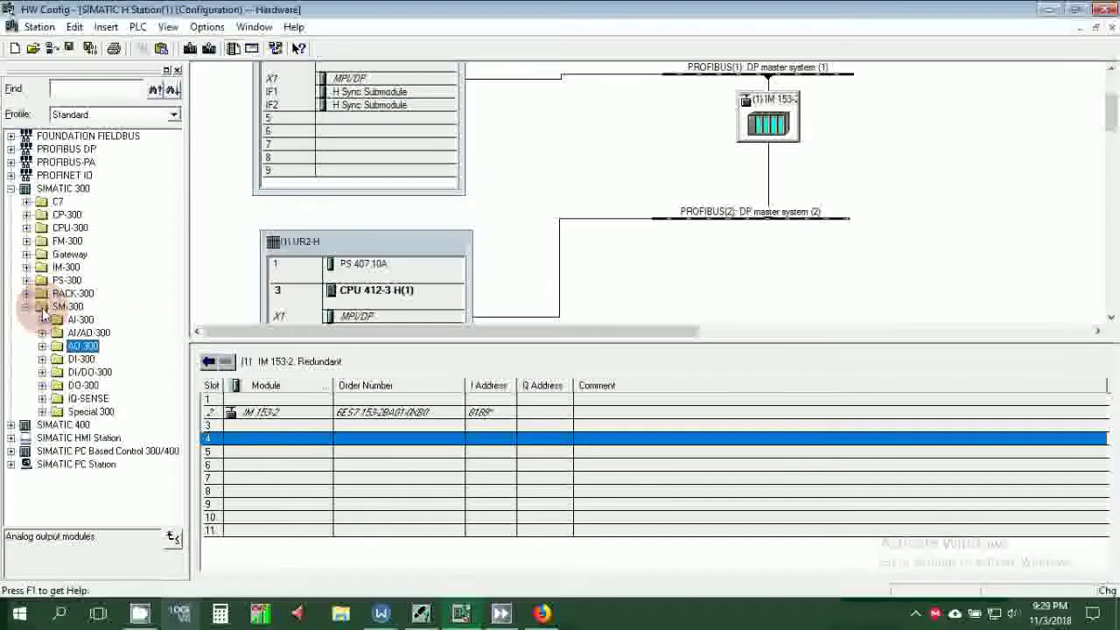
{"action": "left_click", "coordinate": [42, 360]}
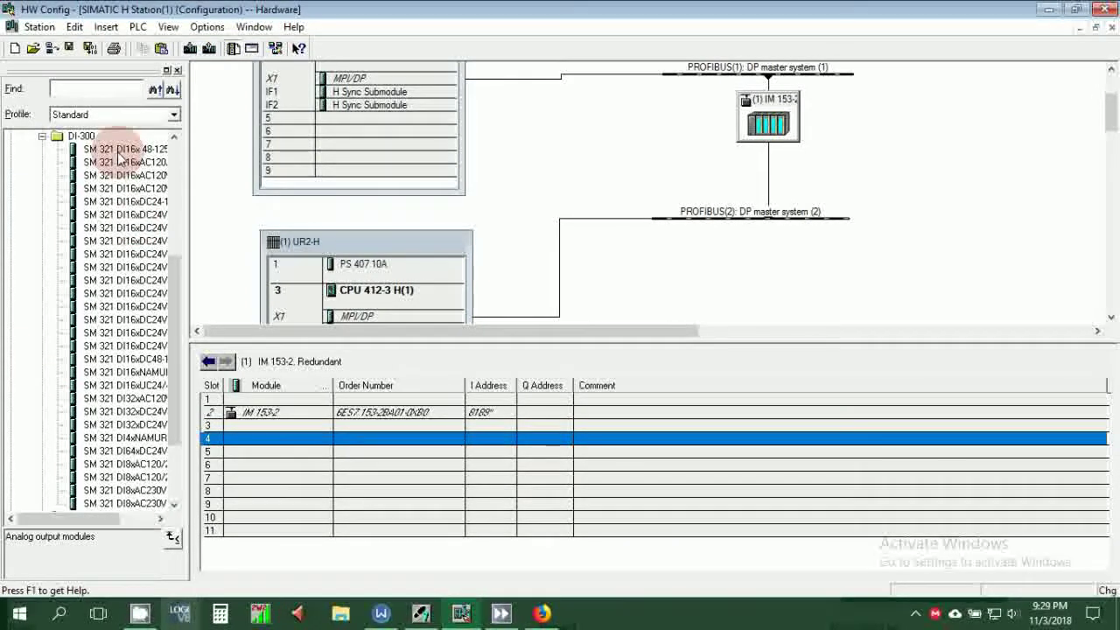
{"action": "key", "text": "Down"}
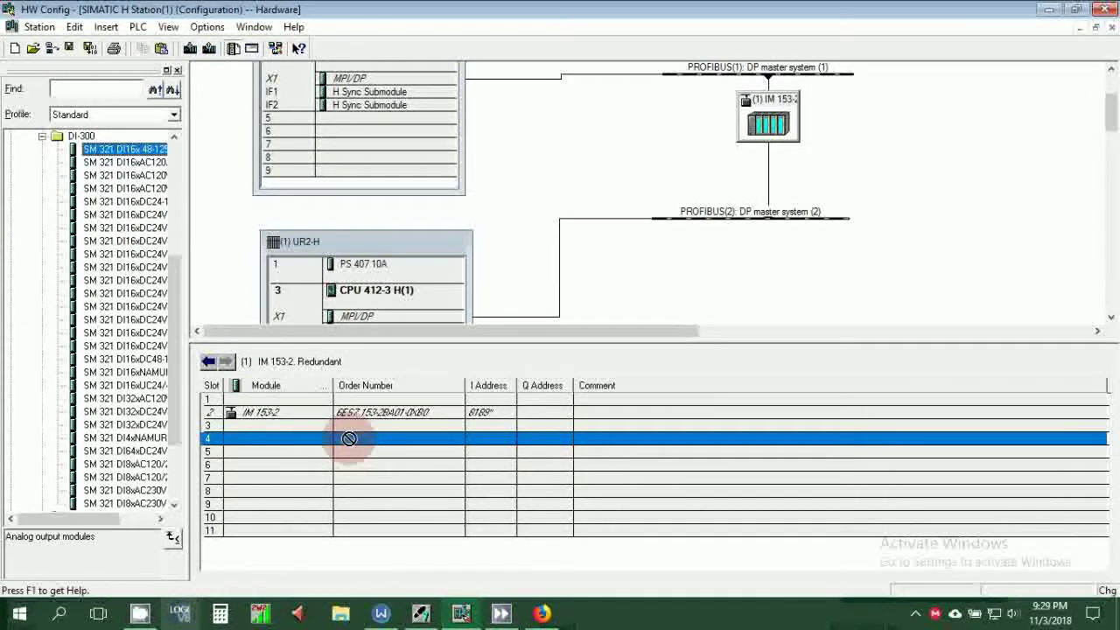
{"action": "key", "text": "Return"}
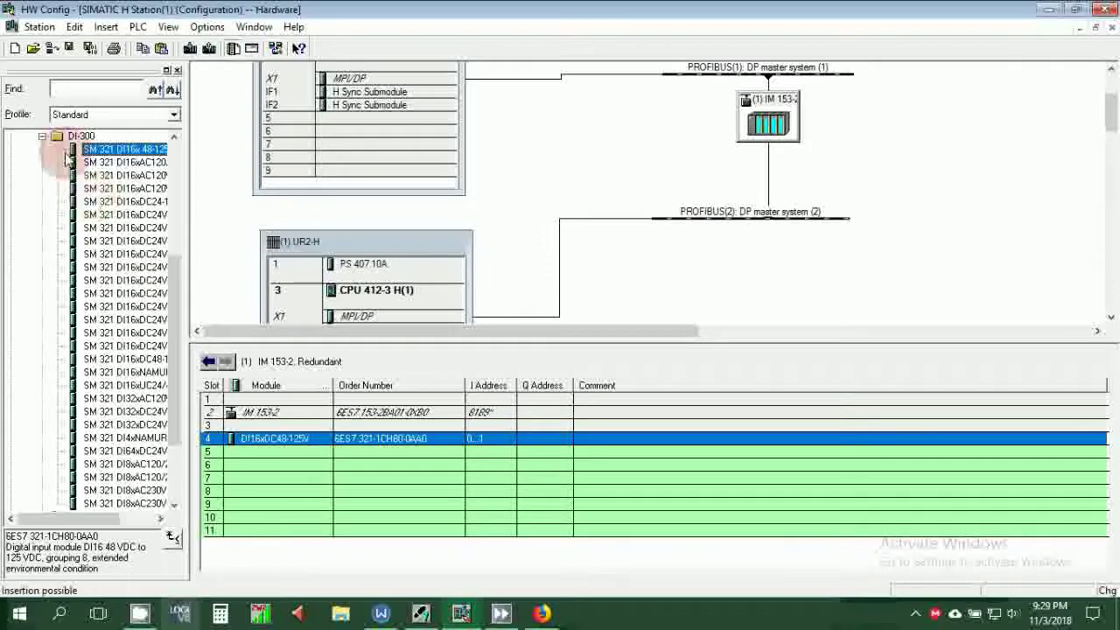
Insert the DO16xDC24V/0.5A module (6ES7 322-8BH01-0AB0) from the DO-300 catalog group into slot 5 of the IM 153-2.
{"action": "left_click", "coordinate": [41, 137]}
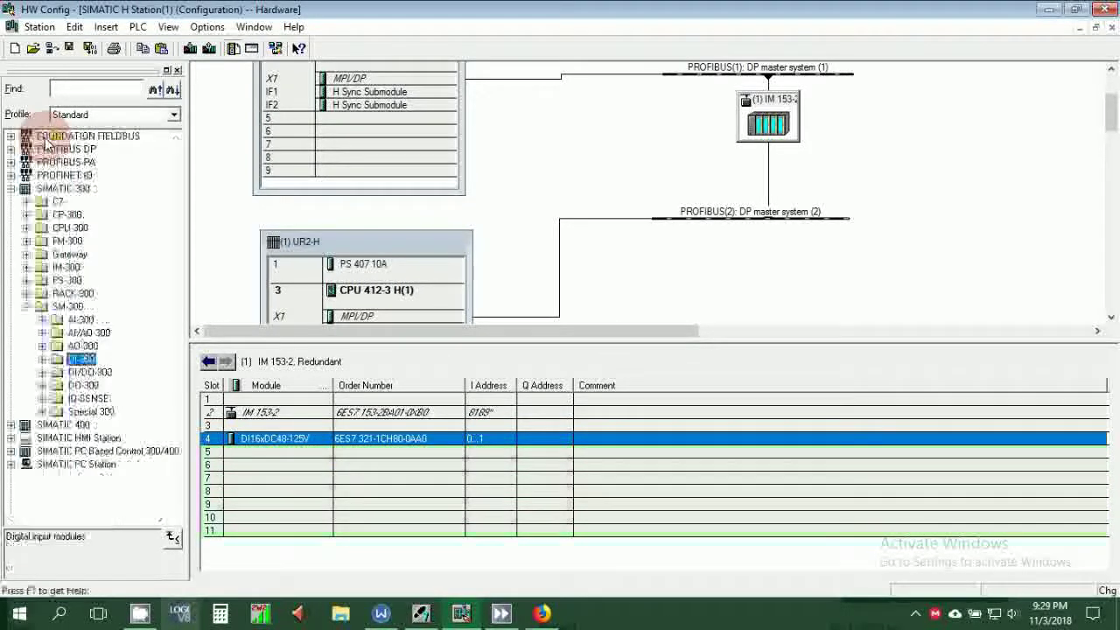
{"action": "left_click", "coordinate": [42, 385]}
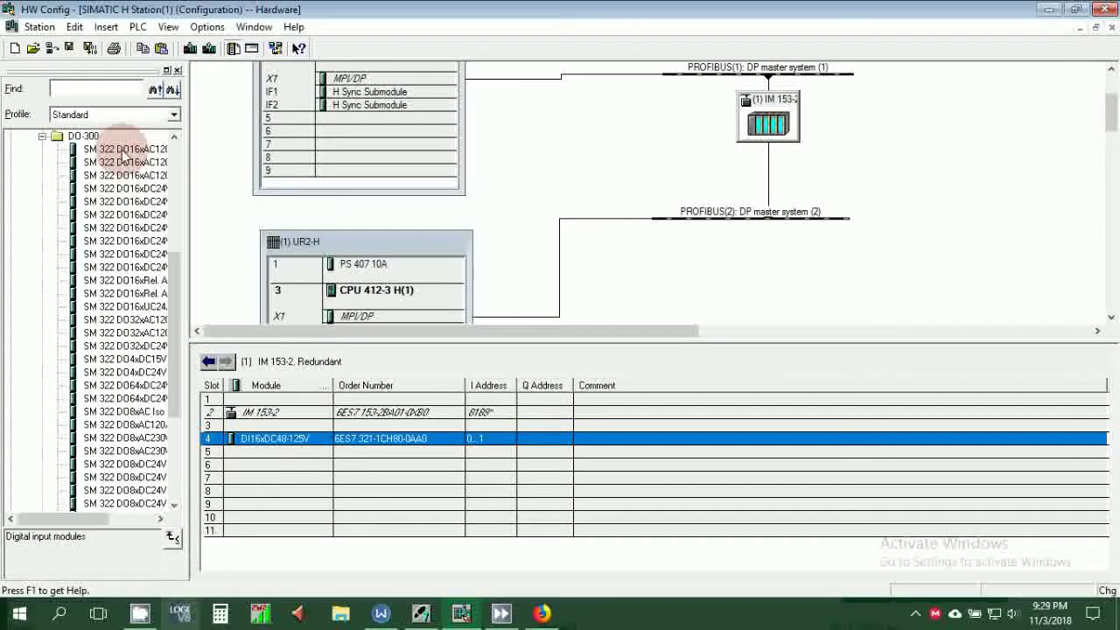
{"action": "left_click_drag", "start_coordinate": [132, 201], "coordinate": [325, 453]}
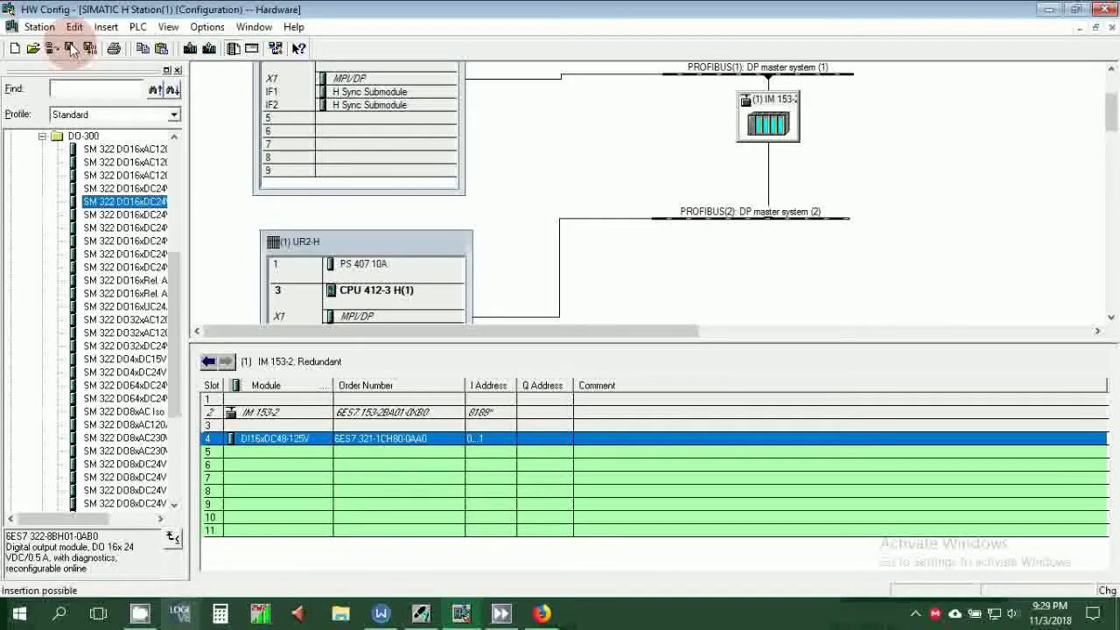
{"action": "key", "text": "Return"}
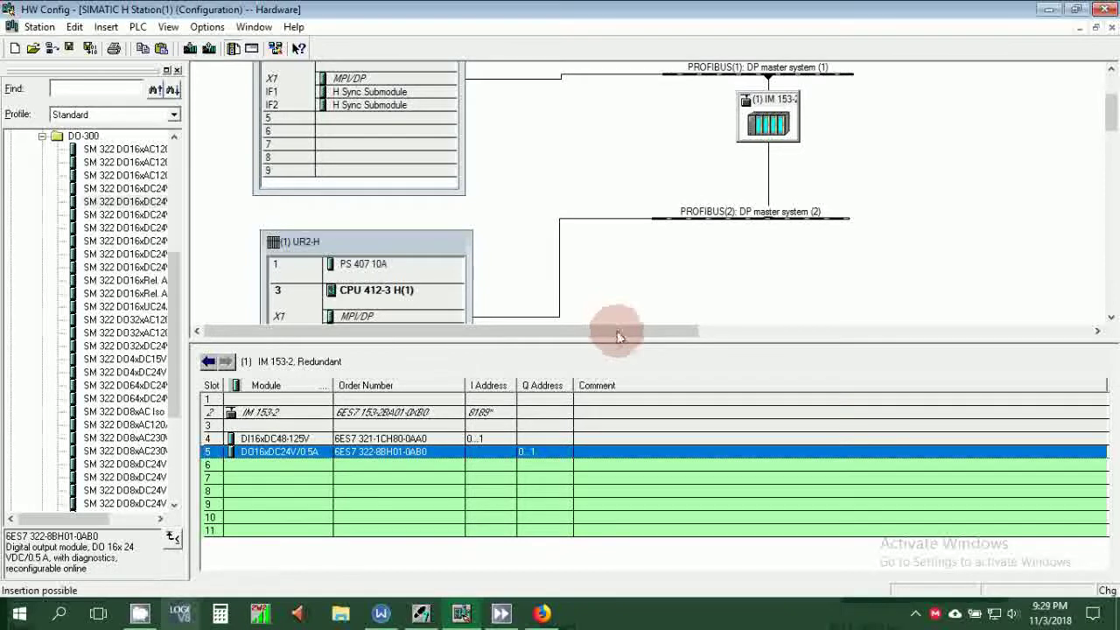
Enlarge the station view to show rack (1), and save and compile the hardware configuration.
{"action": "left_click_drag", "start_coordinate": [627, 346], "coordinate": [624, 405]}
{"action": "left_click", "coordinate": [606, 294]}
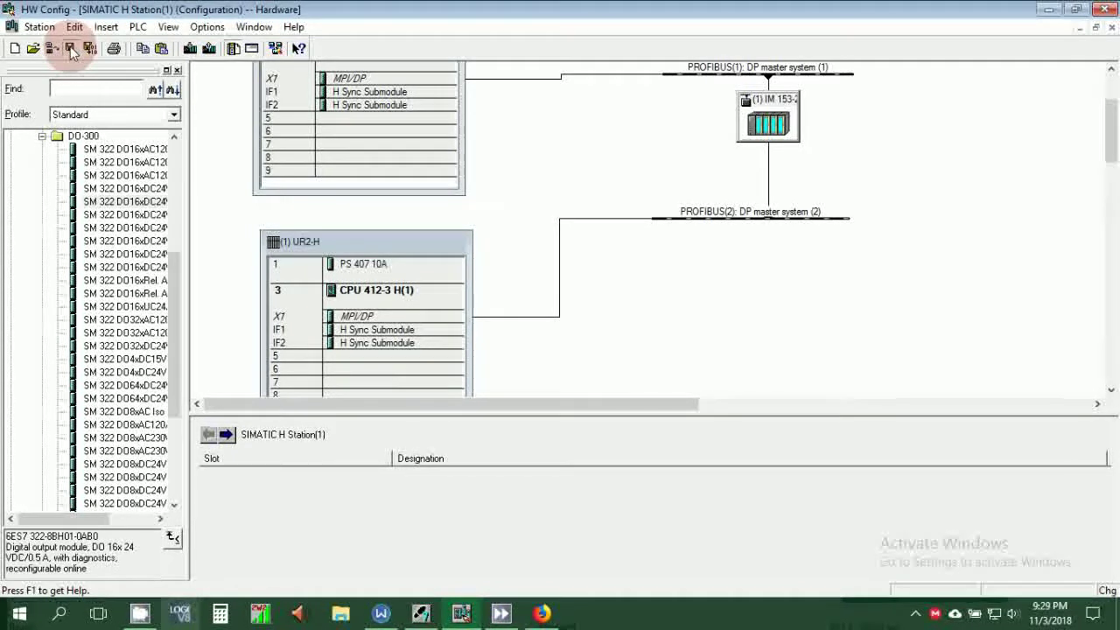
{"action": "left_click", "coordinate": [79, 130]}
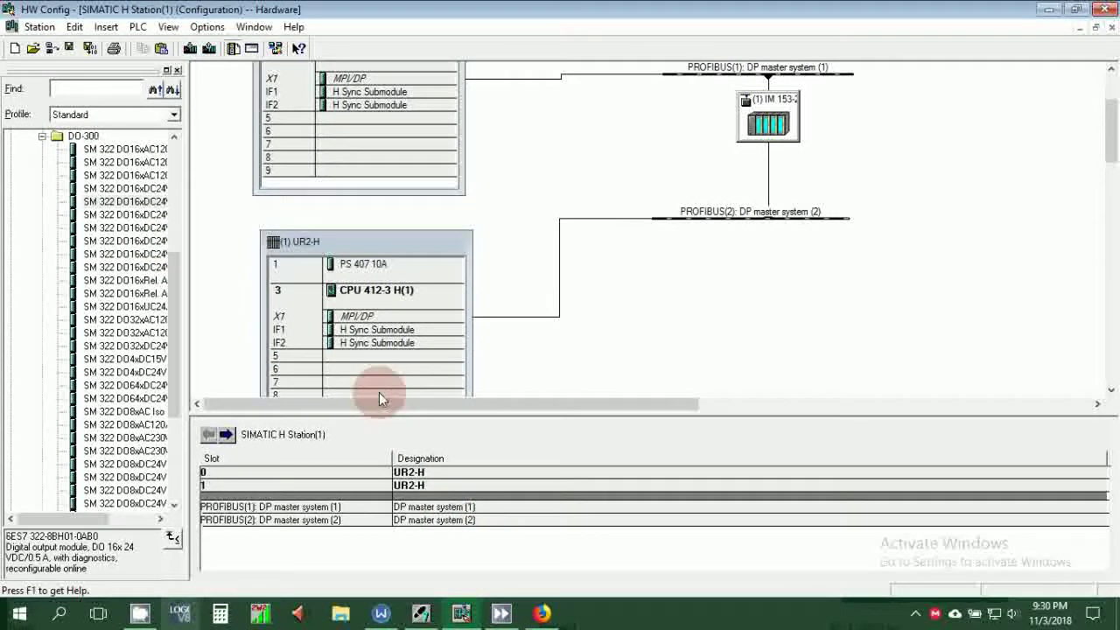
{"action": "left_click_drag", "start_coordinate": [384, 414], "coordinate": [388, 448]}
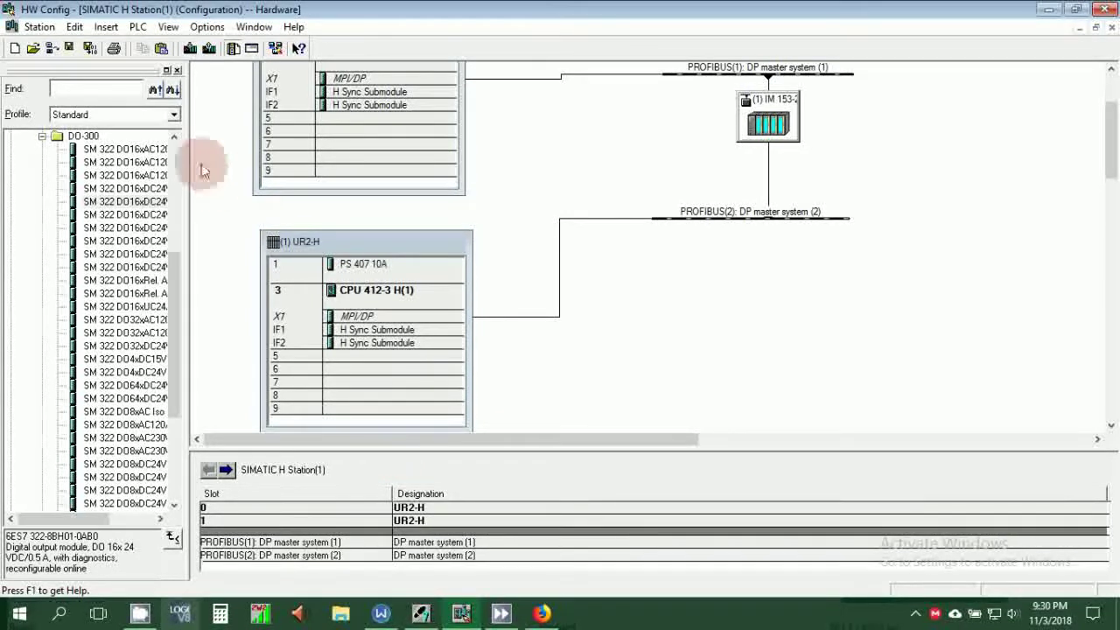
{"action": "left_click", "coordinate": [89, 49]}
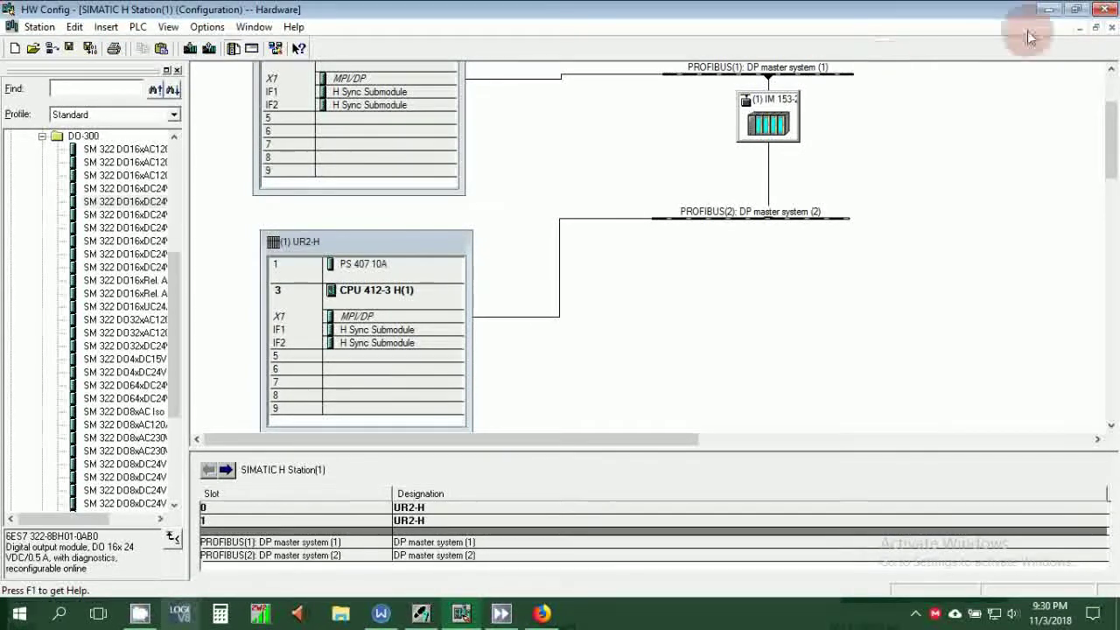
Close the hardware configuration and start the S7-PLCSIM simulator from SIMATIC Manager with the PLCSIM(TCP/IP) interface.
{"action": "left_click", "coordinate": [1104, 19]}
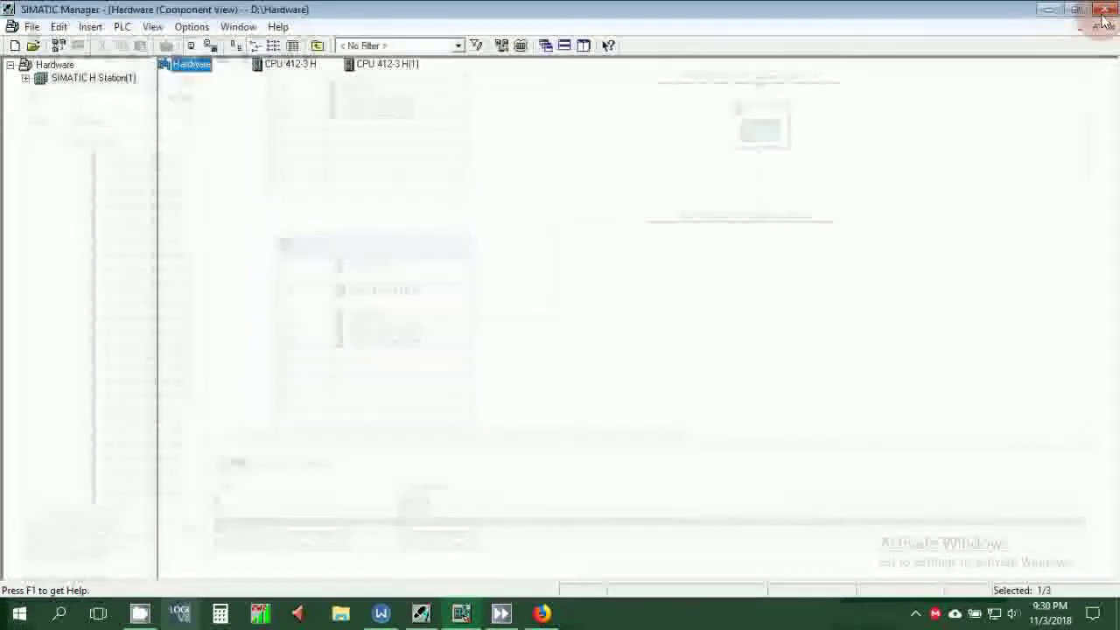
{"action": "left_click", "coordinate": [259, 142]}
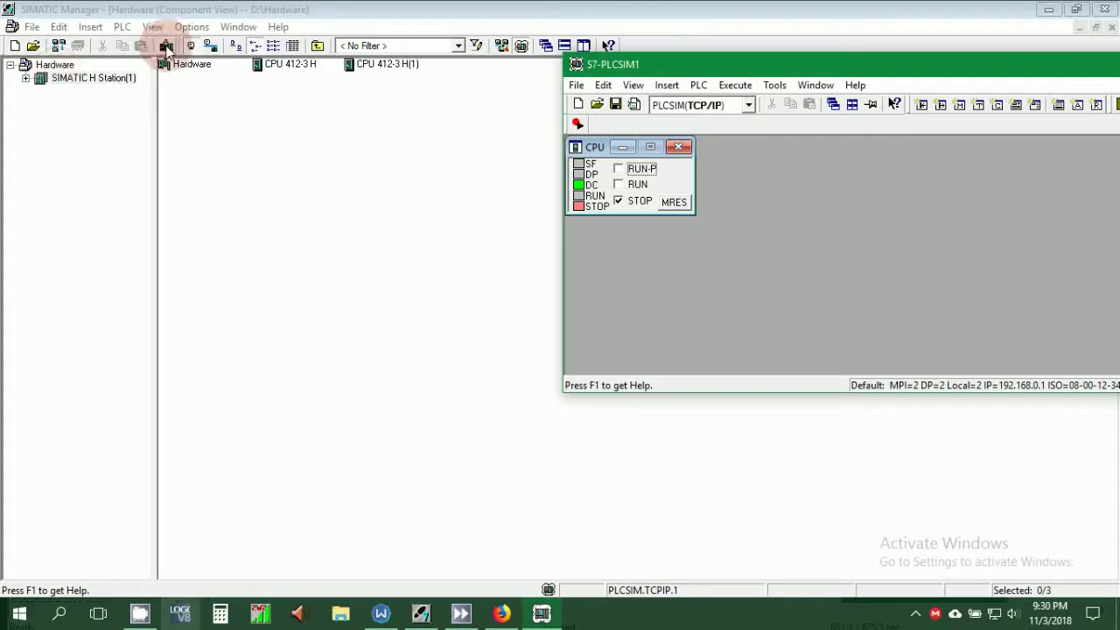
Try to download SIMATIC H Station(1) from SIMATIC Manager to CPU 412-3 H in rack 0.
{"action": "left_click", "coordinate": [89, 88]}
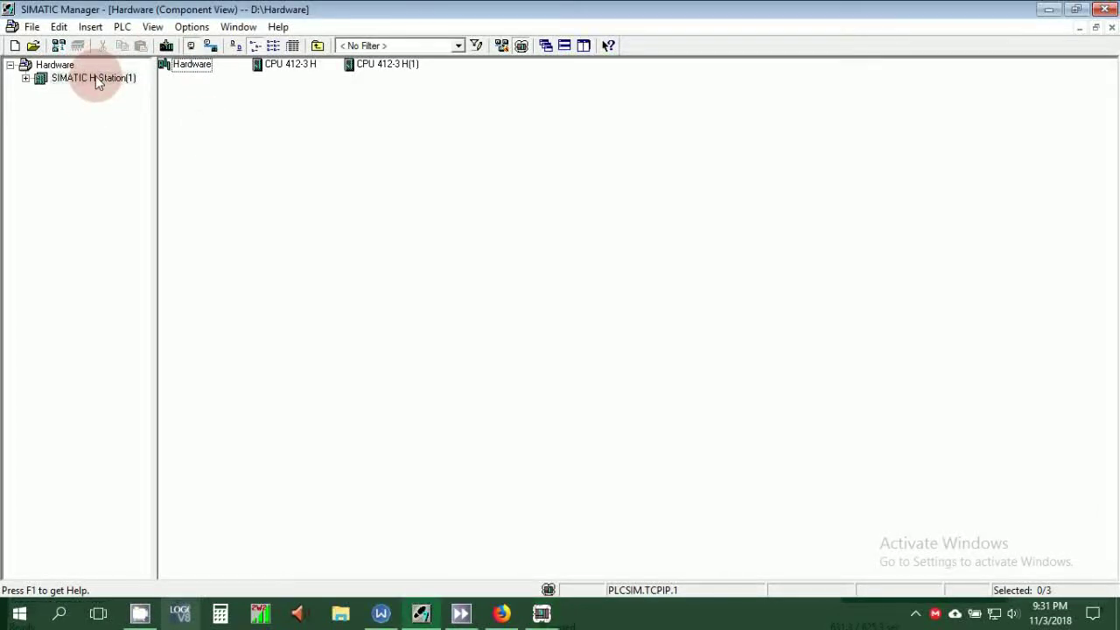
{"action": "left_click", "coordinate": [95, 77]}
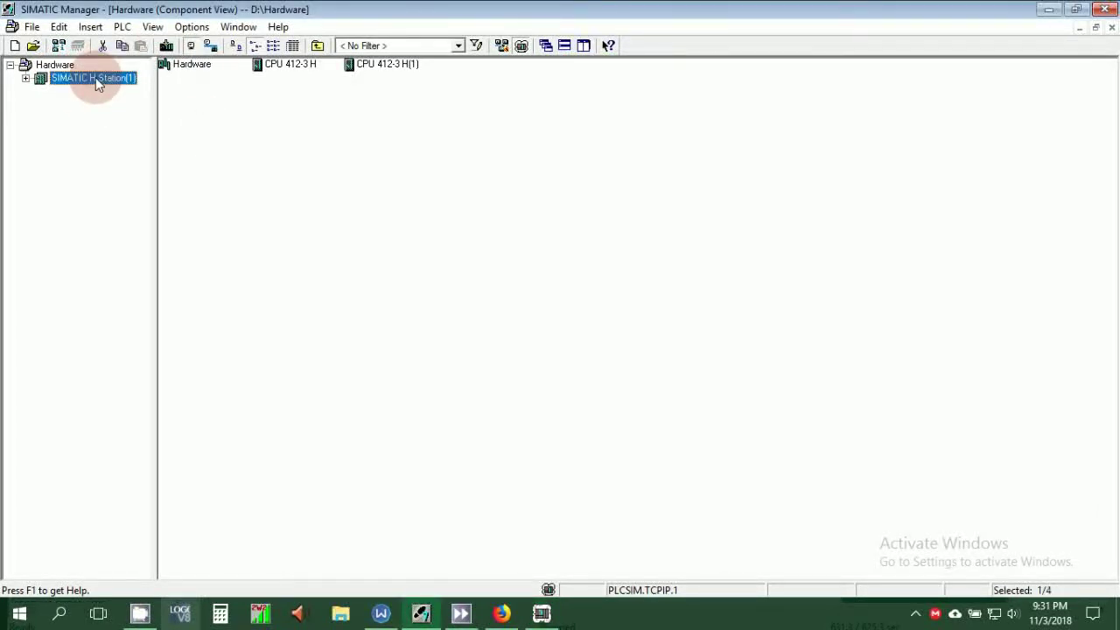
{"action": "left_click", "coordinate": [167, 45]}
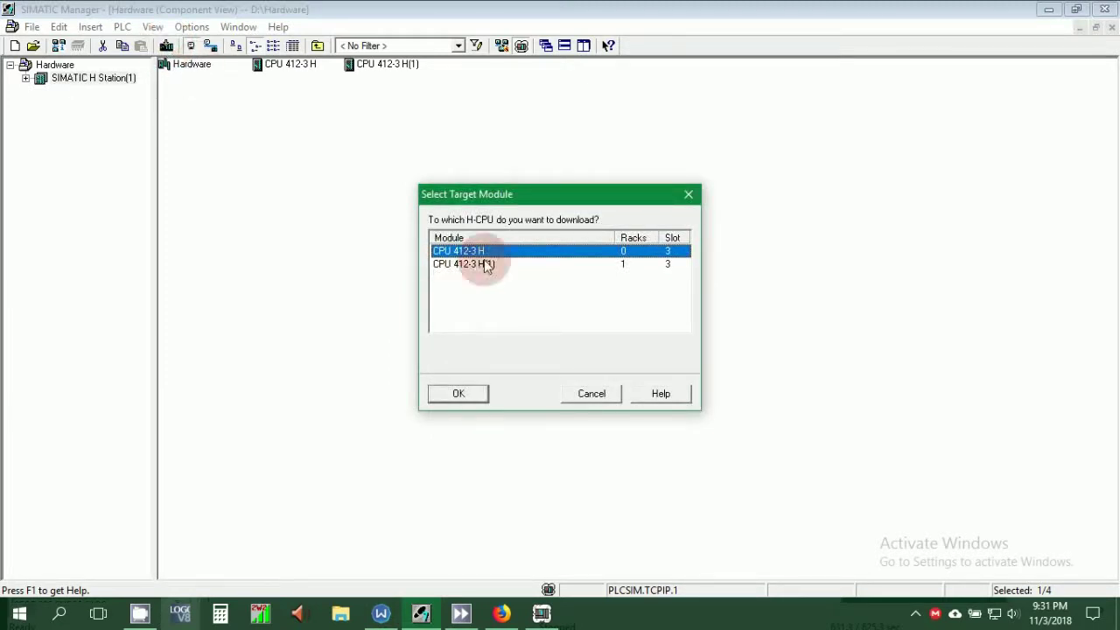
{"action": "left_click", "coordinate": [466, 393]}
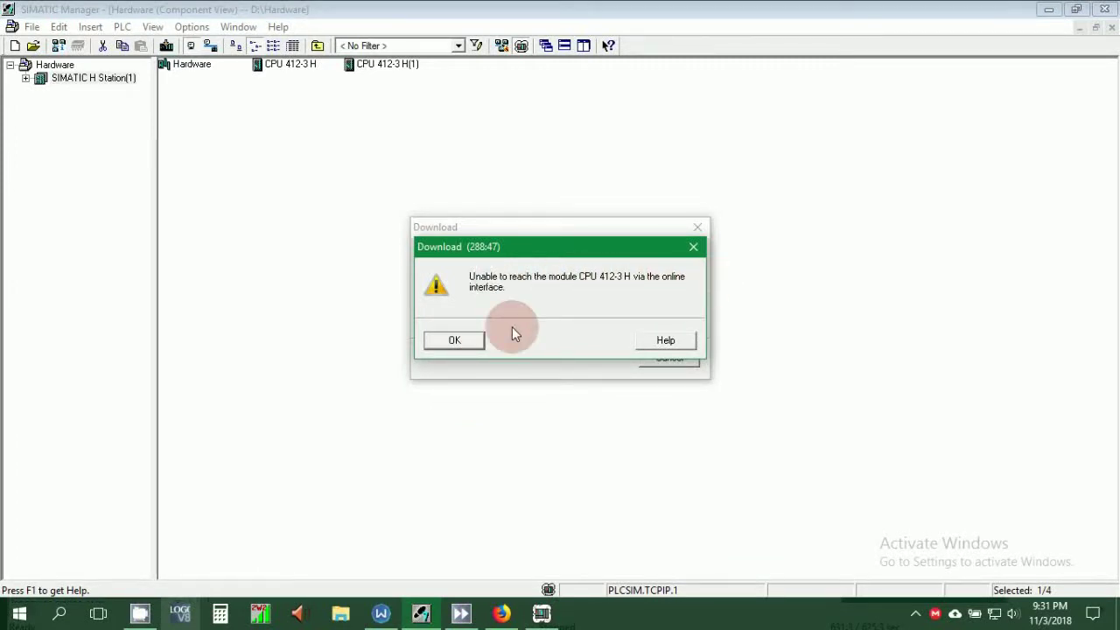
{"action": "left_click", "coordinate": [455, 341]}
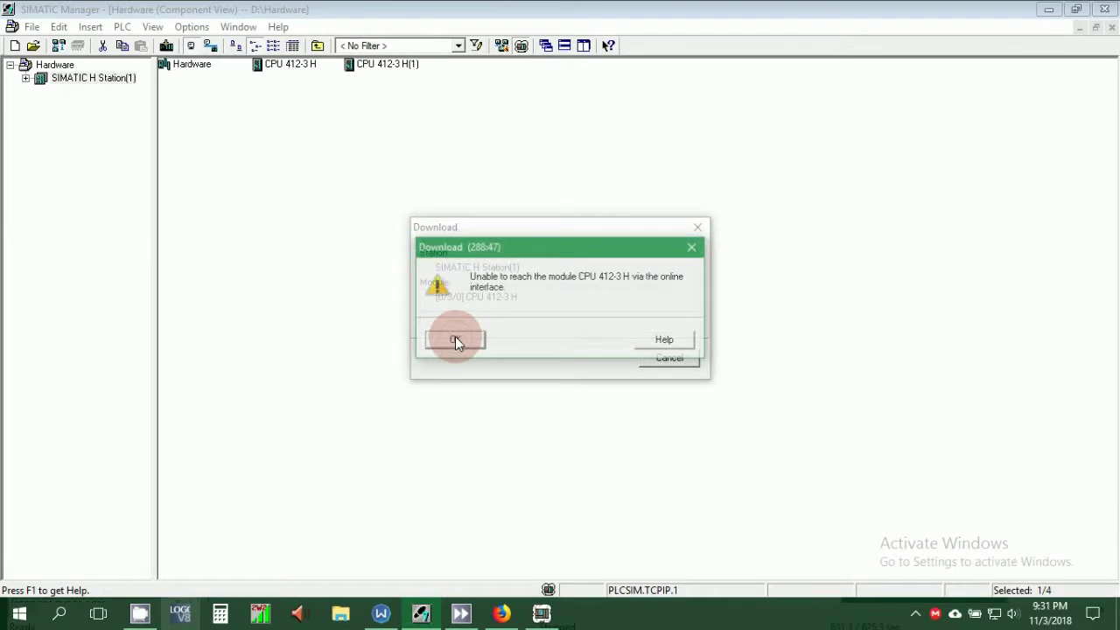
{"action": "left_click", "coordinate": [596, 341]}
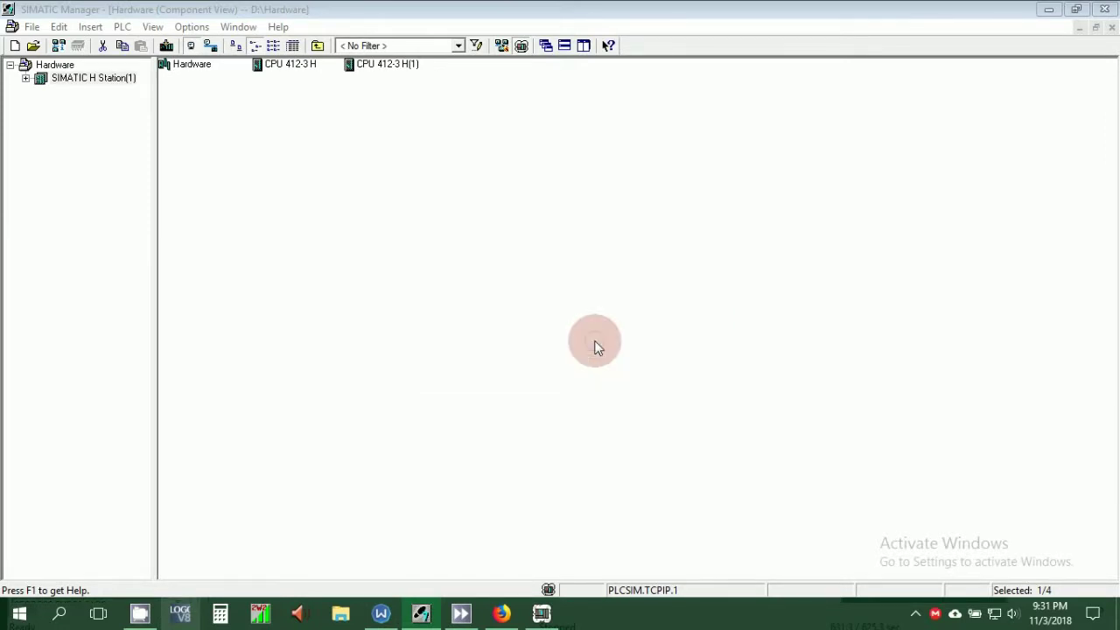
{"action": "left_click", "coordinate": [471, 341]}
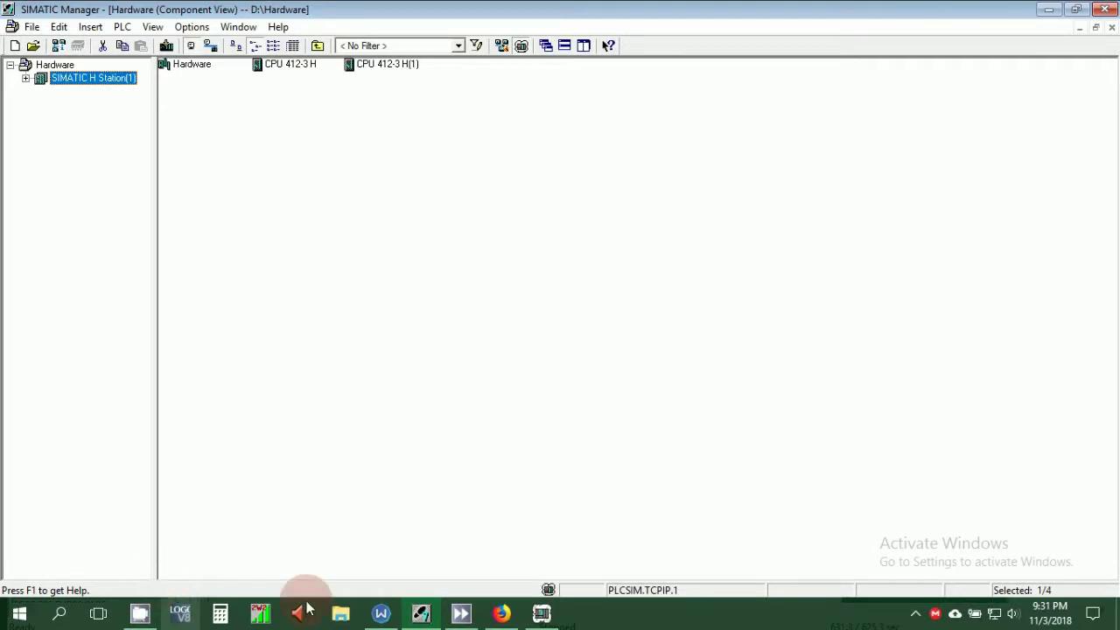
Search Windows for "pg" and open the Set PG/PC Interface settings.
{"action": "left_click", "coordinate": [916, 616]}
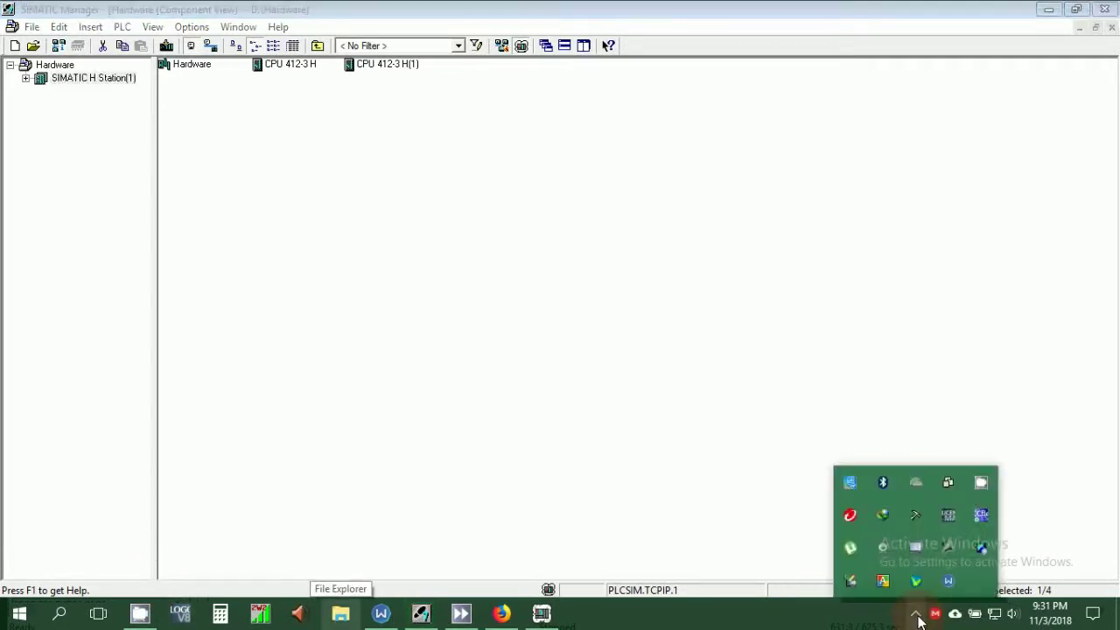
{"action": "left_click", "coordinate": [59, 615]}
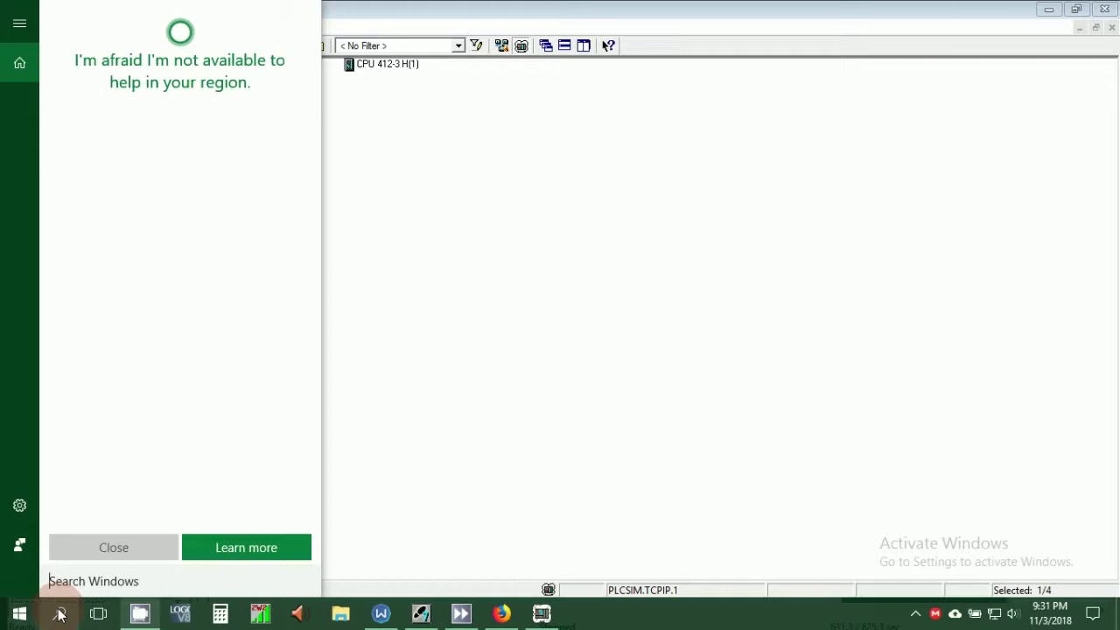
{"action": "type", "text": "pg"}
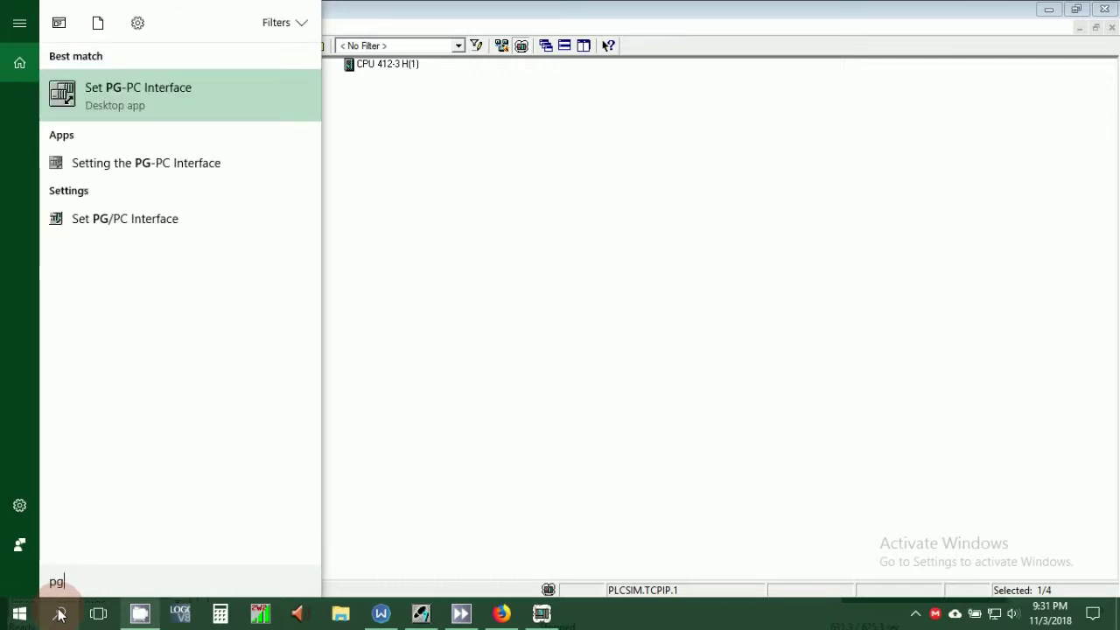
{"action": "left_click", "coordinate": [59, 615]}
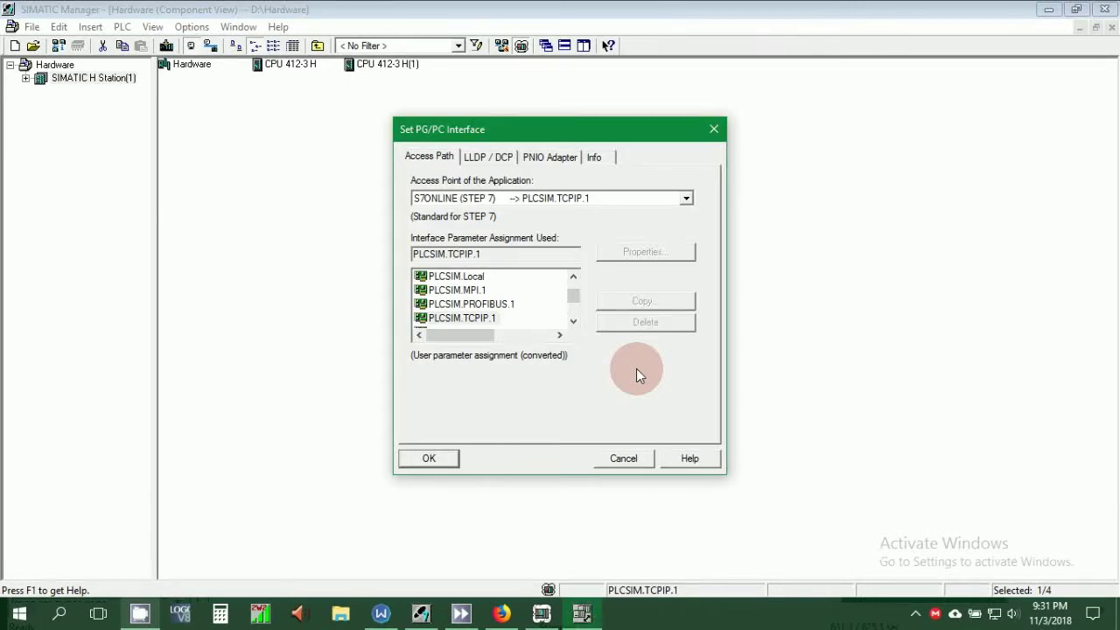
Examine the interface parameter assignments available for the S7ONLINE (STEP 7) access point.
{"action": "left_click_drag", "start_coordinate": [573, 296], "coordinate": [487, 325]}
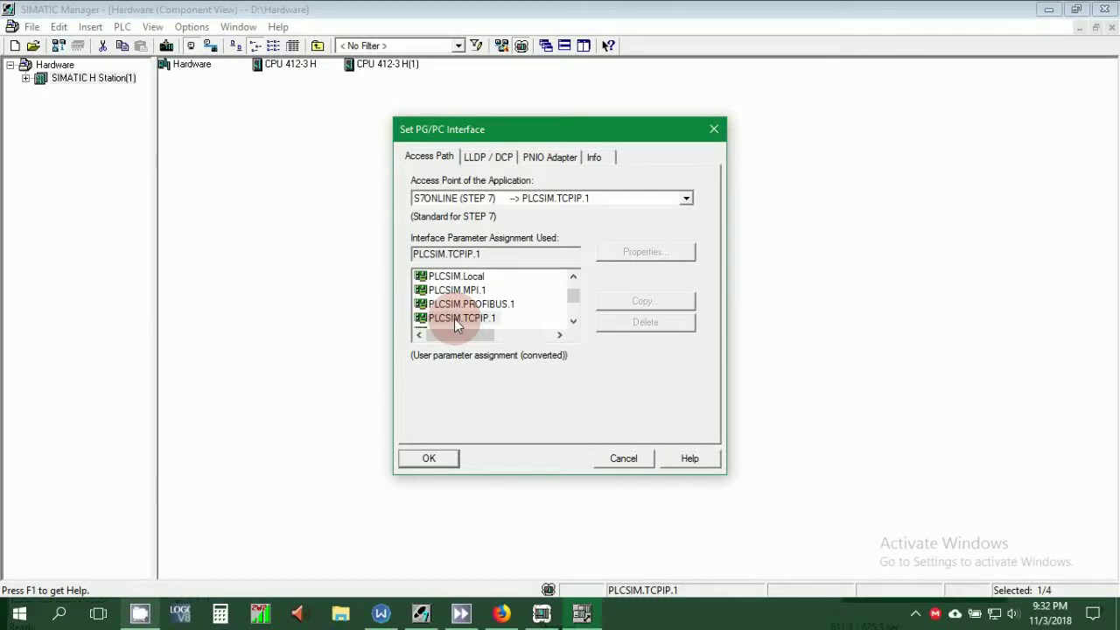
{"action": "left_click", "coordinate": [572, 322]}
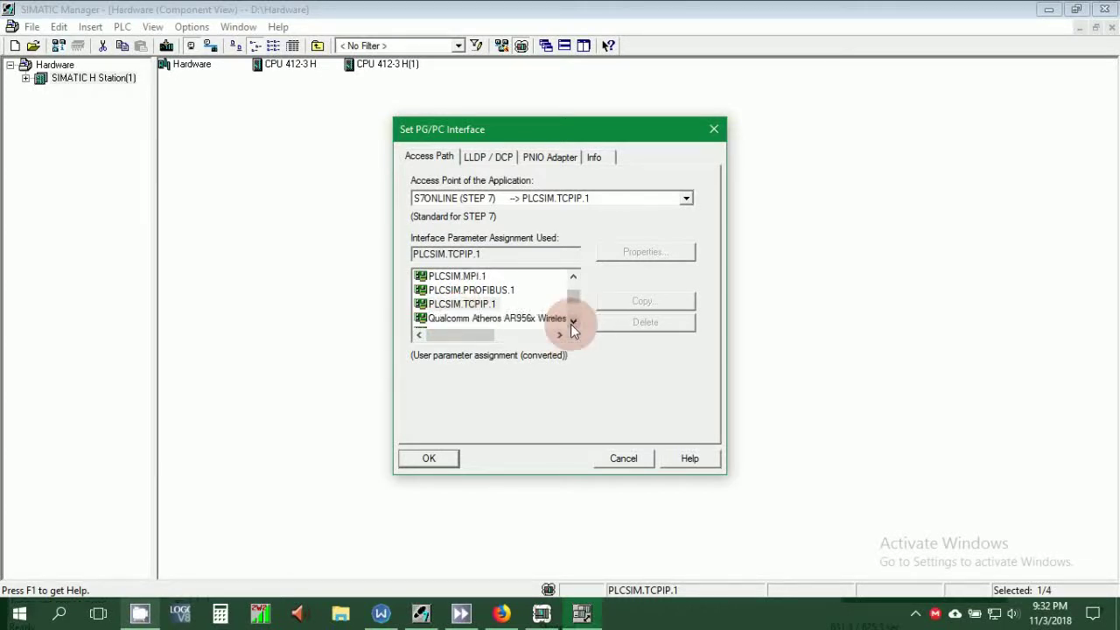
{"action": "left_click", "coordinate": [572, 322]}
{"action": "left_click", "coordinate": [574, 277]}
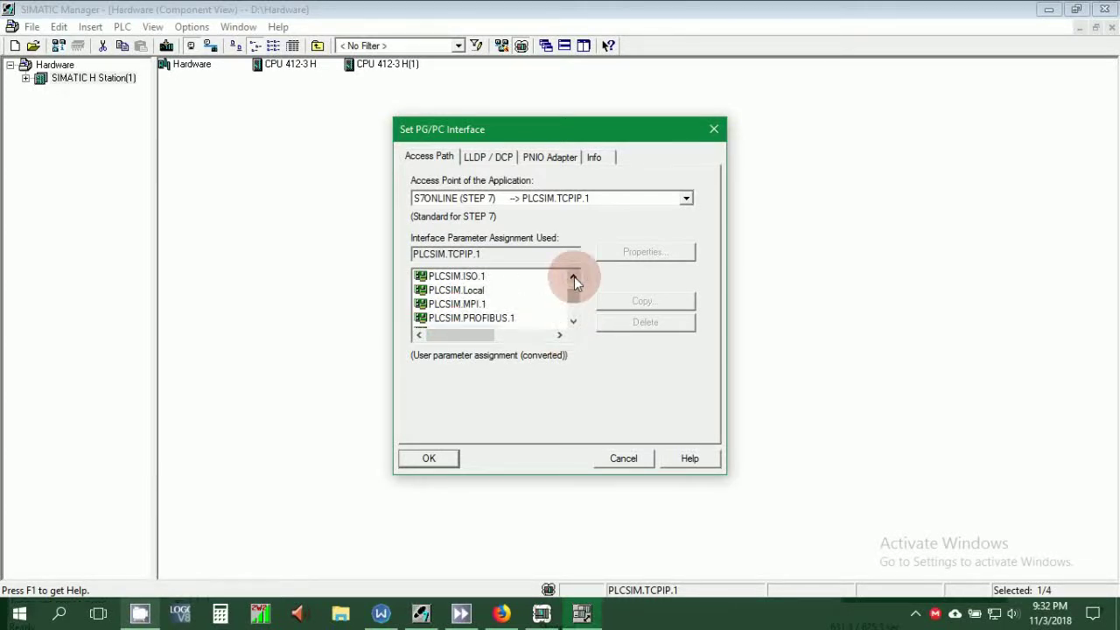
{"action": "left_click_drag", "start_coordinate": [571, 291], "coordinate": [575, 311]}
{"action": "left_click", "coordinate": [574, 322]}
{"action": "left_click", "coordinate": [574, 321]}
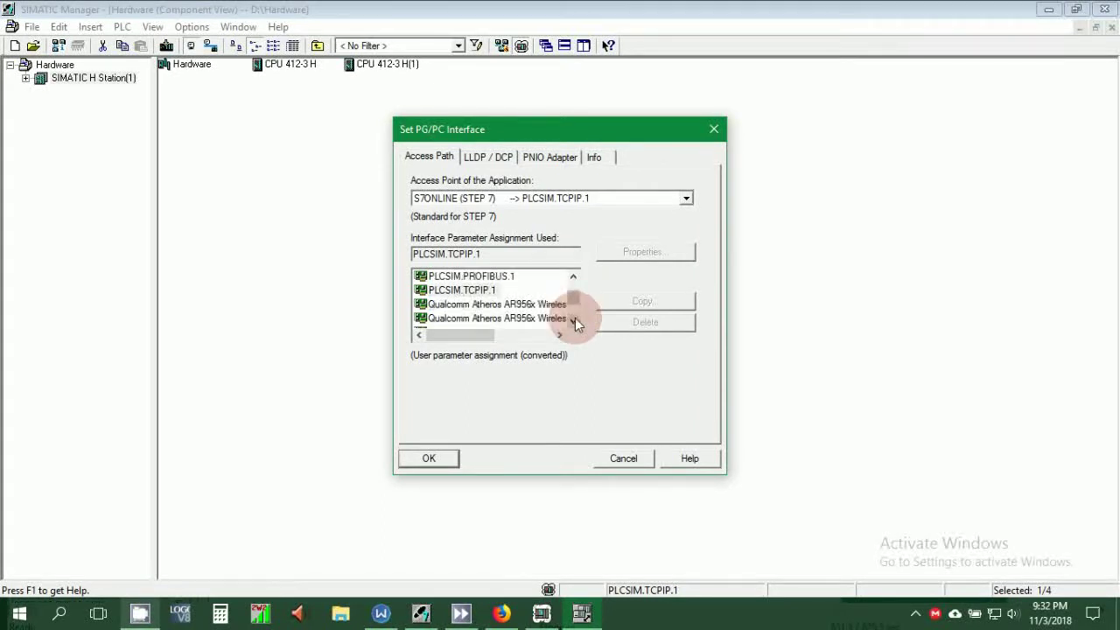
{"action": "left_click", "coordinate": [442, 461]}
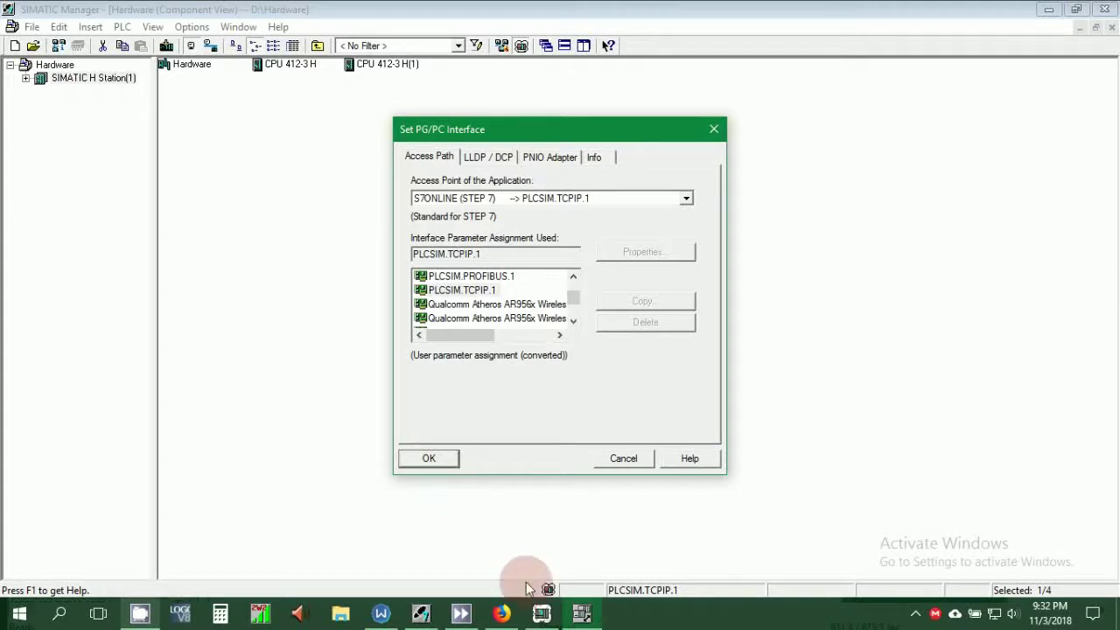
Switch to S7-PLCSIM and set its interface to PLCSIM(Local).
{"action": "left_click", "coordinate": [540, 614]}
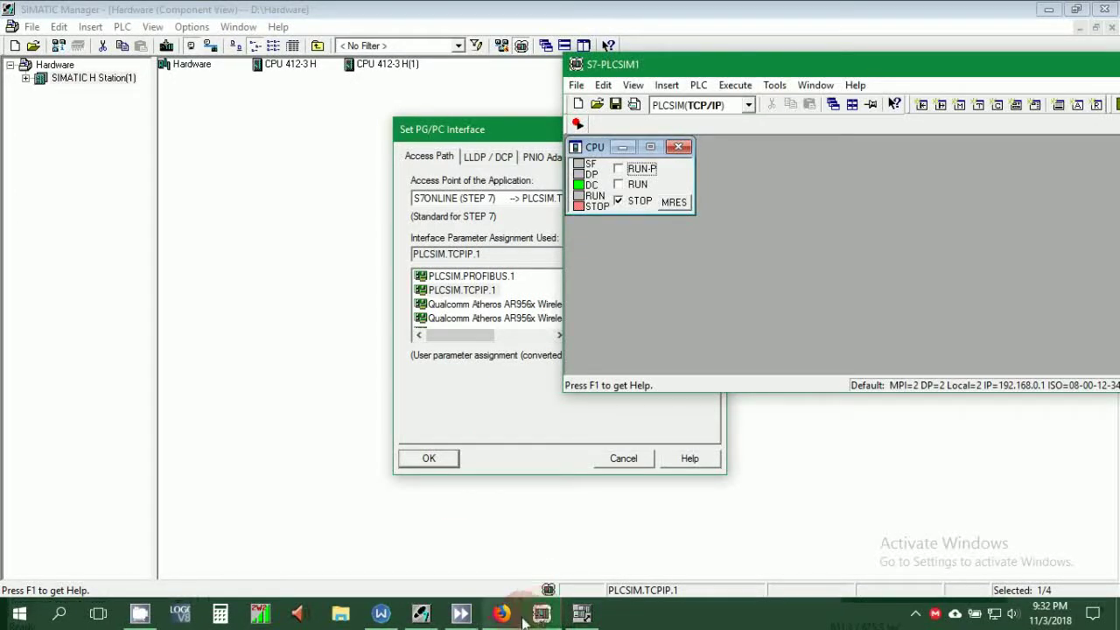
{"action": "left_click", "coordinate": [749, 106]}
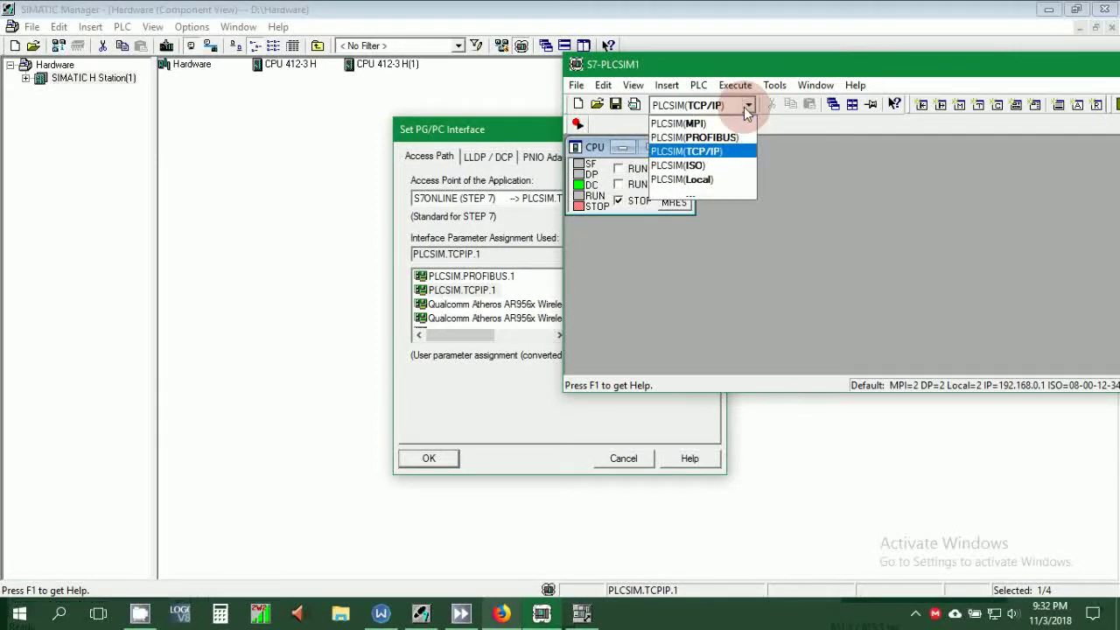
{"action": "left_click", "coordinate": [715, 180]}
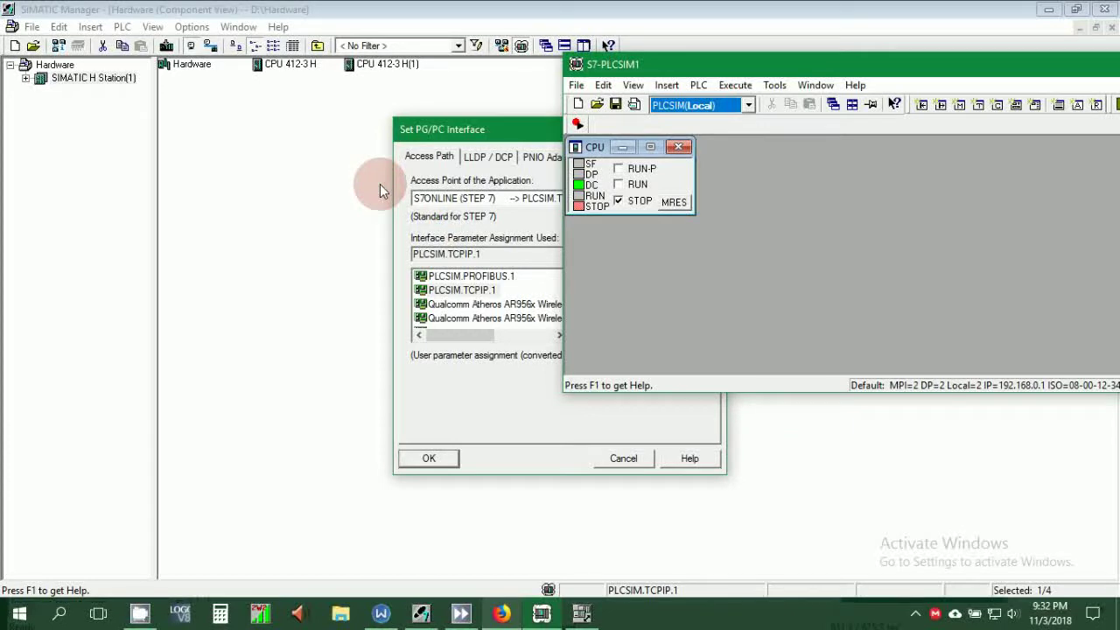
Try to download the H station to CPU 412-3 H in rack 0 over PLCSIM(Local), and dismiss the download messages.
{"action": "left_click", "coordinate": [166, 46]}
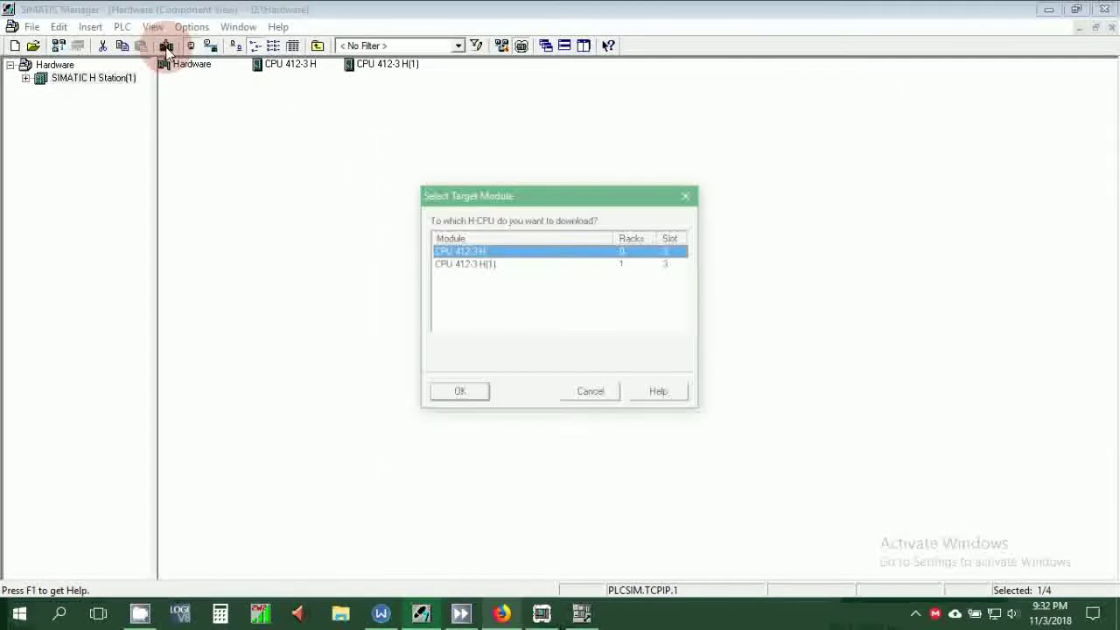
{"action": "left_click", "coordinate": [464, 409]}
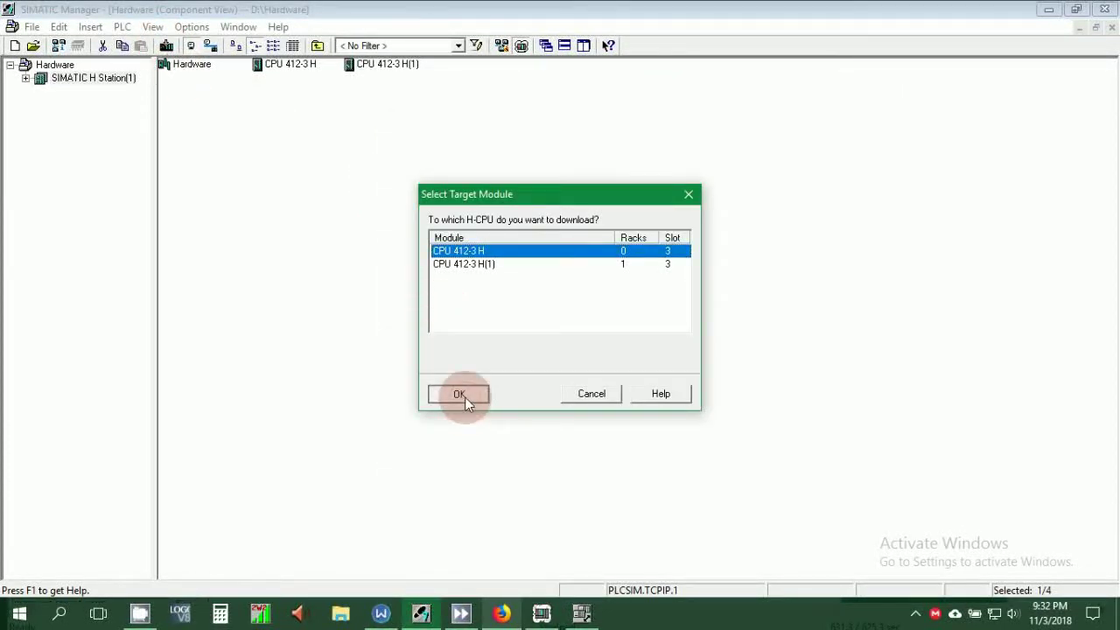
{"action": "left_click", "coordinate": [453, 360]}
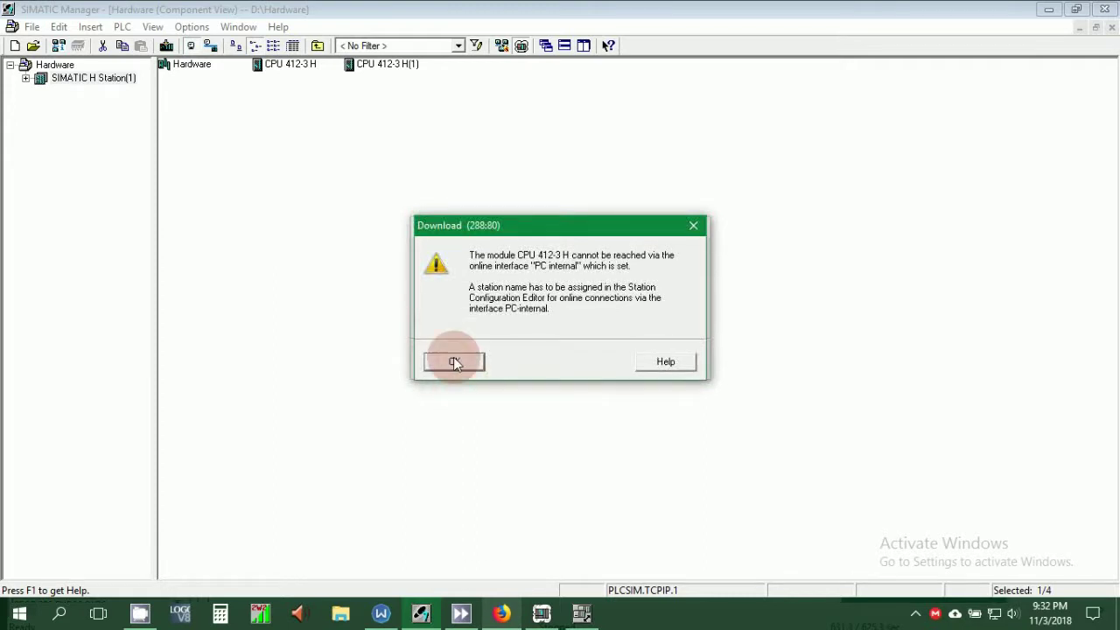
{"action": "left_click", "coordinate": [463, 342]}
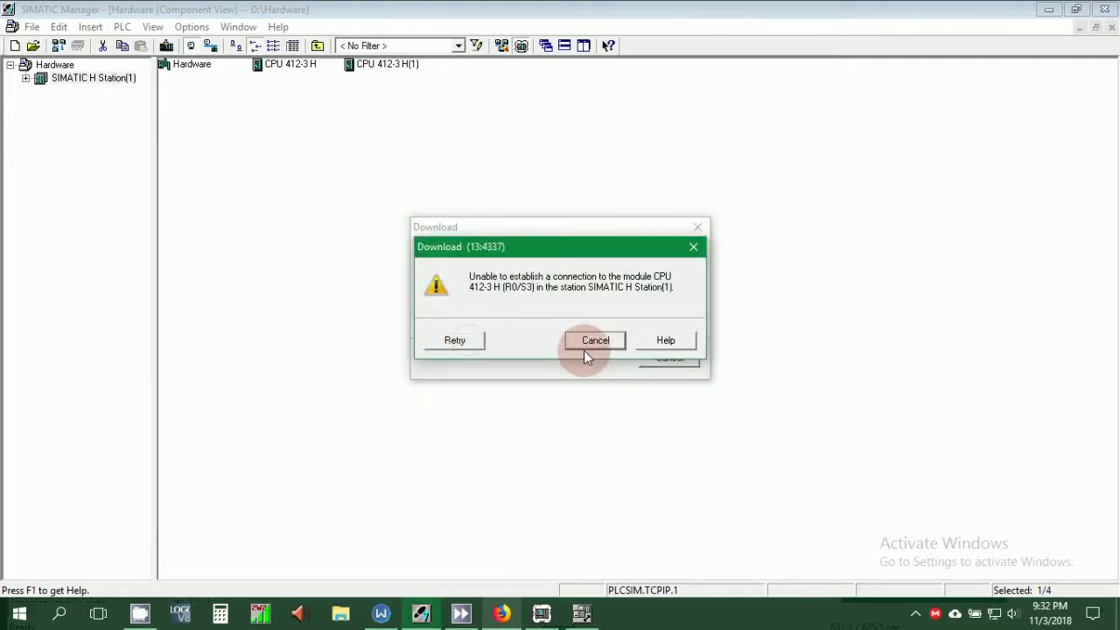
{"action": "left_click", "coordinate": [585, 349]}
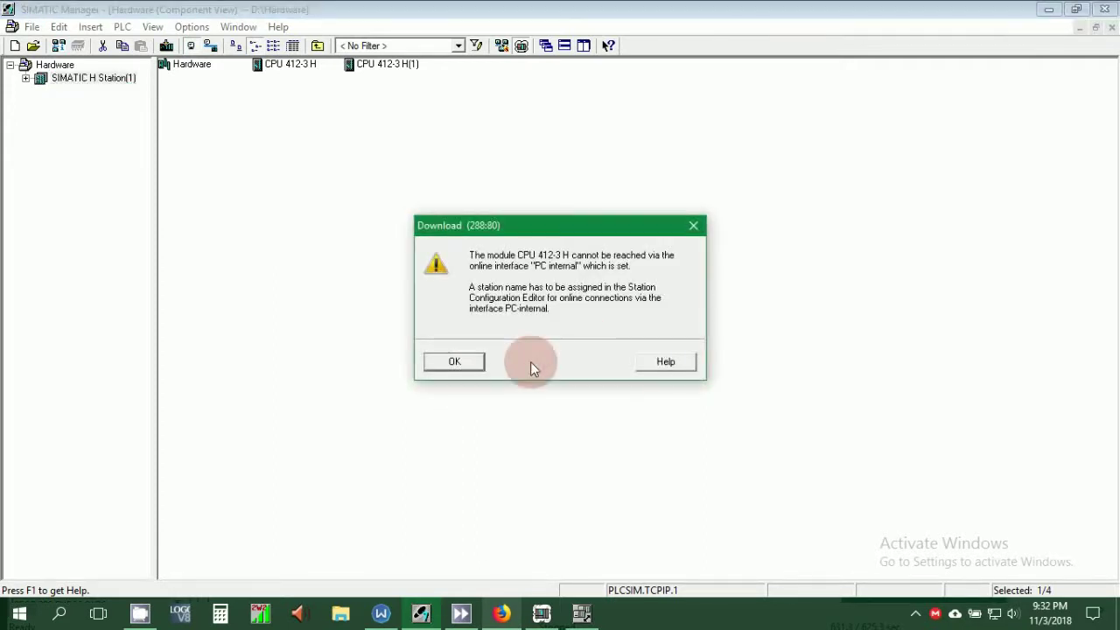
{"action": "left_click", "coordinate": [457, 360]}
{"action": "double_click", "coordinate": [560, 589]}
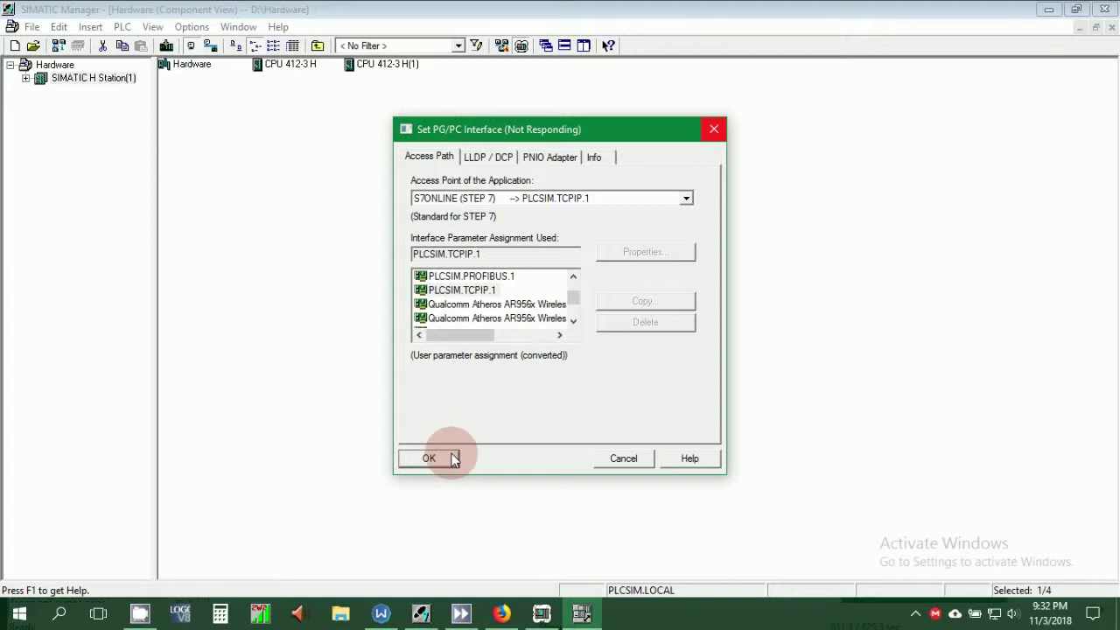
{"action": "left_click", "coordinate": [638, 583]}
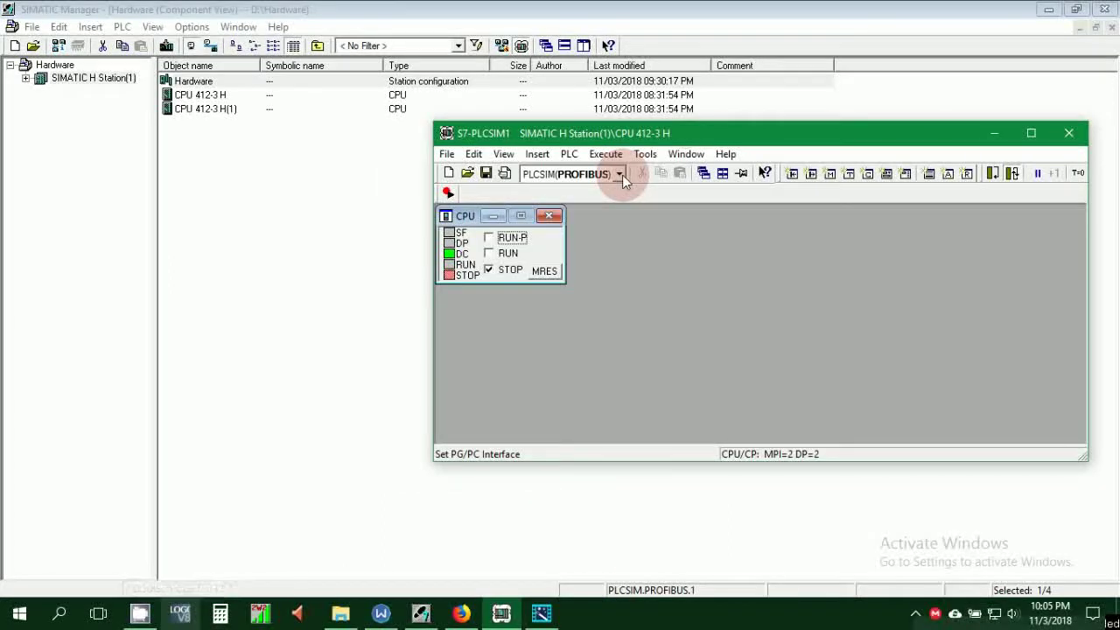
Move the simulator window aside and download SIMATIC H Station(1) to CPU 412-3 H in rack 0 over PLCSIM(PROFIBUS).
{"action": "left_click", "coordinate": [564, 178]}
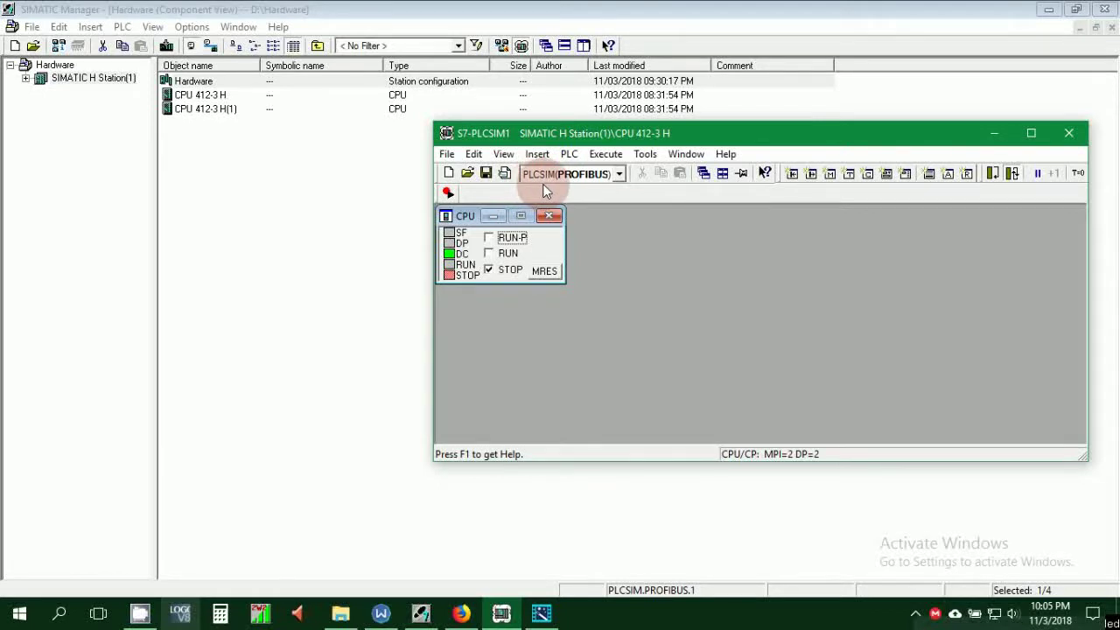
{"action": "left_click_drag", "start_coordinate": [578, 132], "coordinate": [576, 115]}
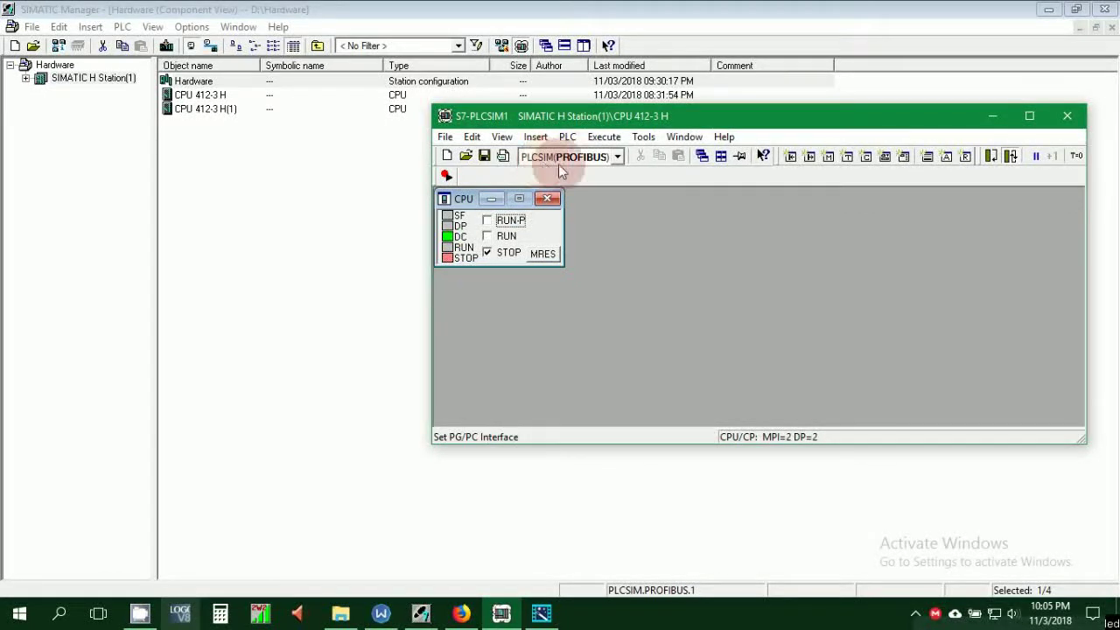
{"action": "left_click", "coordinate": [553, 252]}
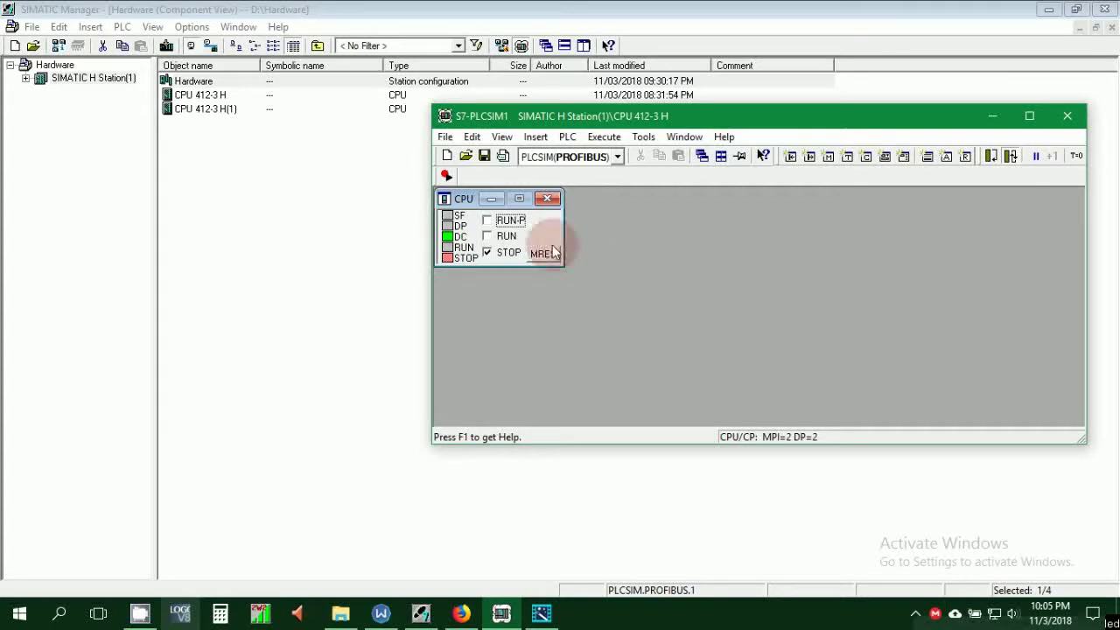
{"action": "left_click_drag", "start_coordinate": [477, 115], "coordinate": [621, 123]}
{"action": "left_click", "coordinate": [103, 79]}
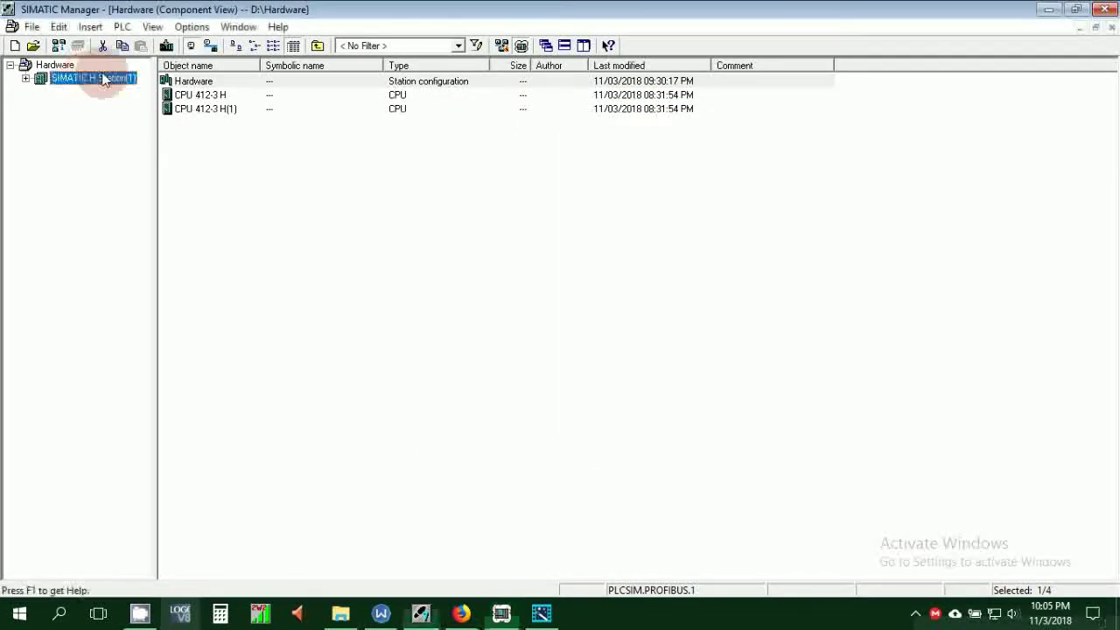
{"action": "left_click", "coordinate": [165, 45]}
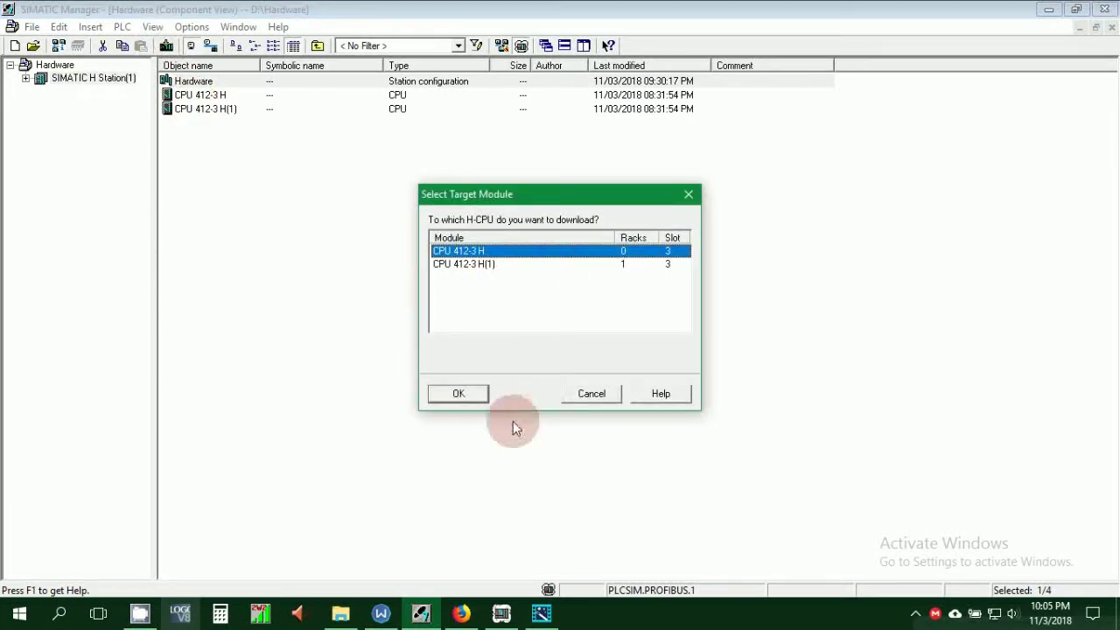
{"action": "left_click", "coordinate": [466, 393]}
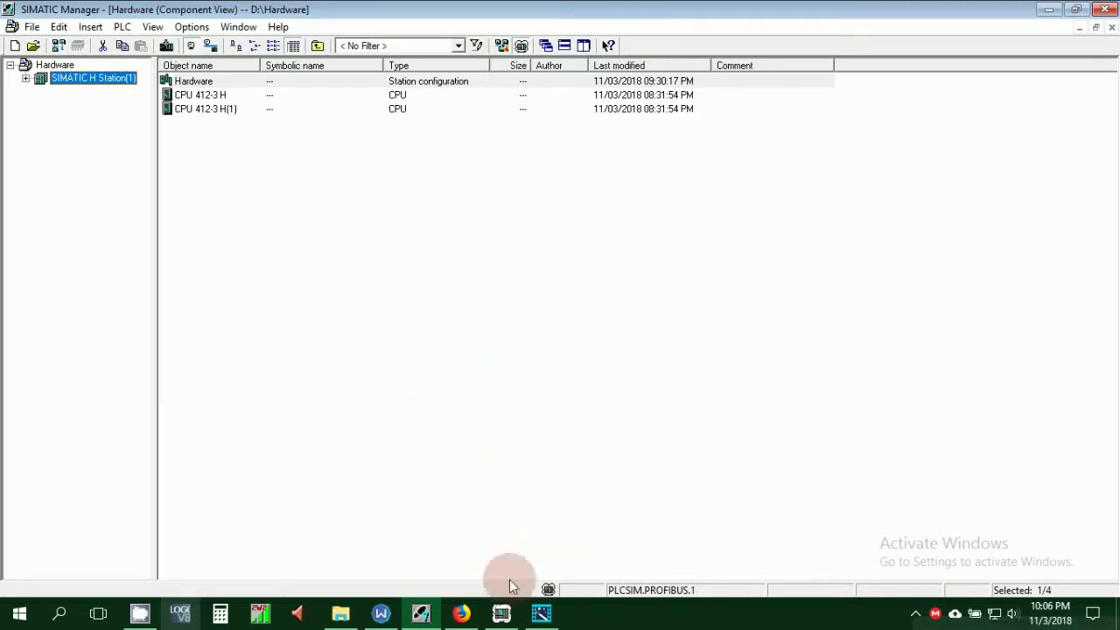
Check the simulated CPU in S7-PLCSIM and download the station to CPU 412-3 H(1) in rack 1.
{"action": "left_click", "coordinate": [502, 613]}
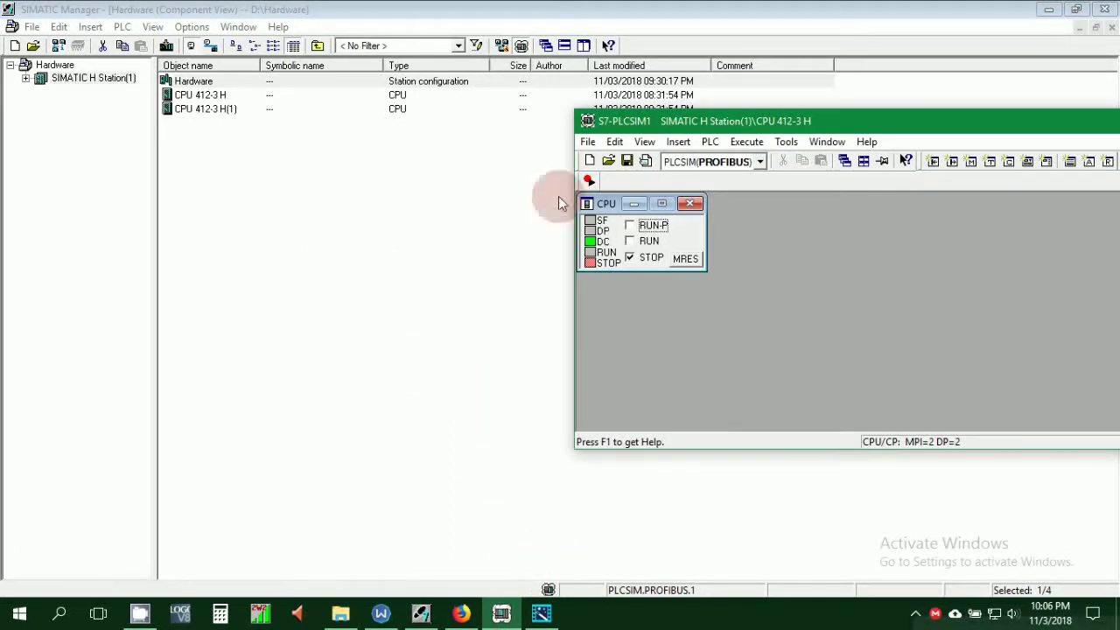
{"action": "left_click", "coordinate": [167, 46]}
{"action": "left_click", "coordinate": [481, 265]}
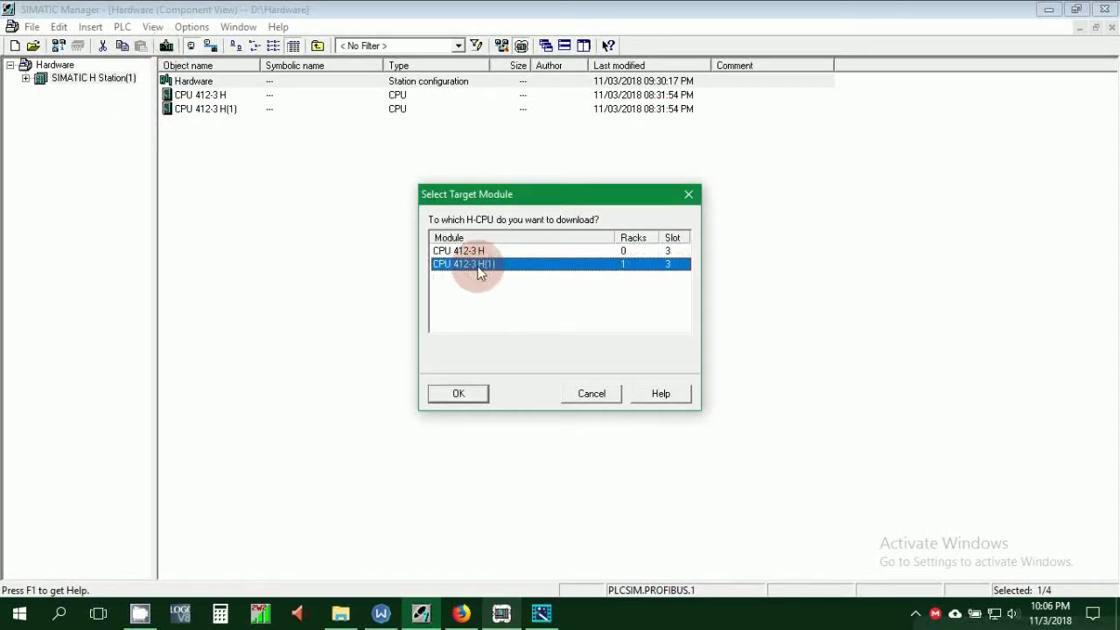
{"action": "left_click", "coordinate": [463, 395]}
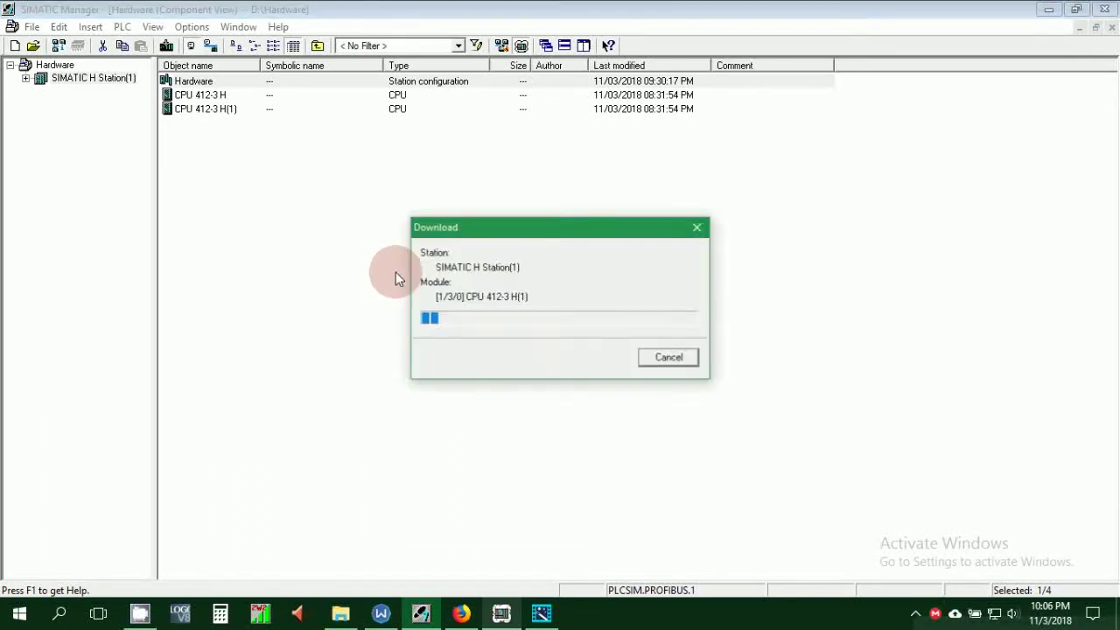